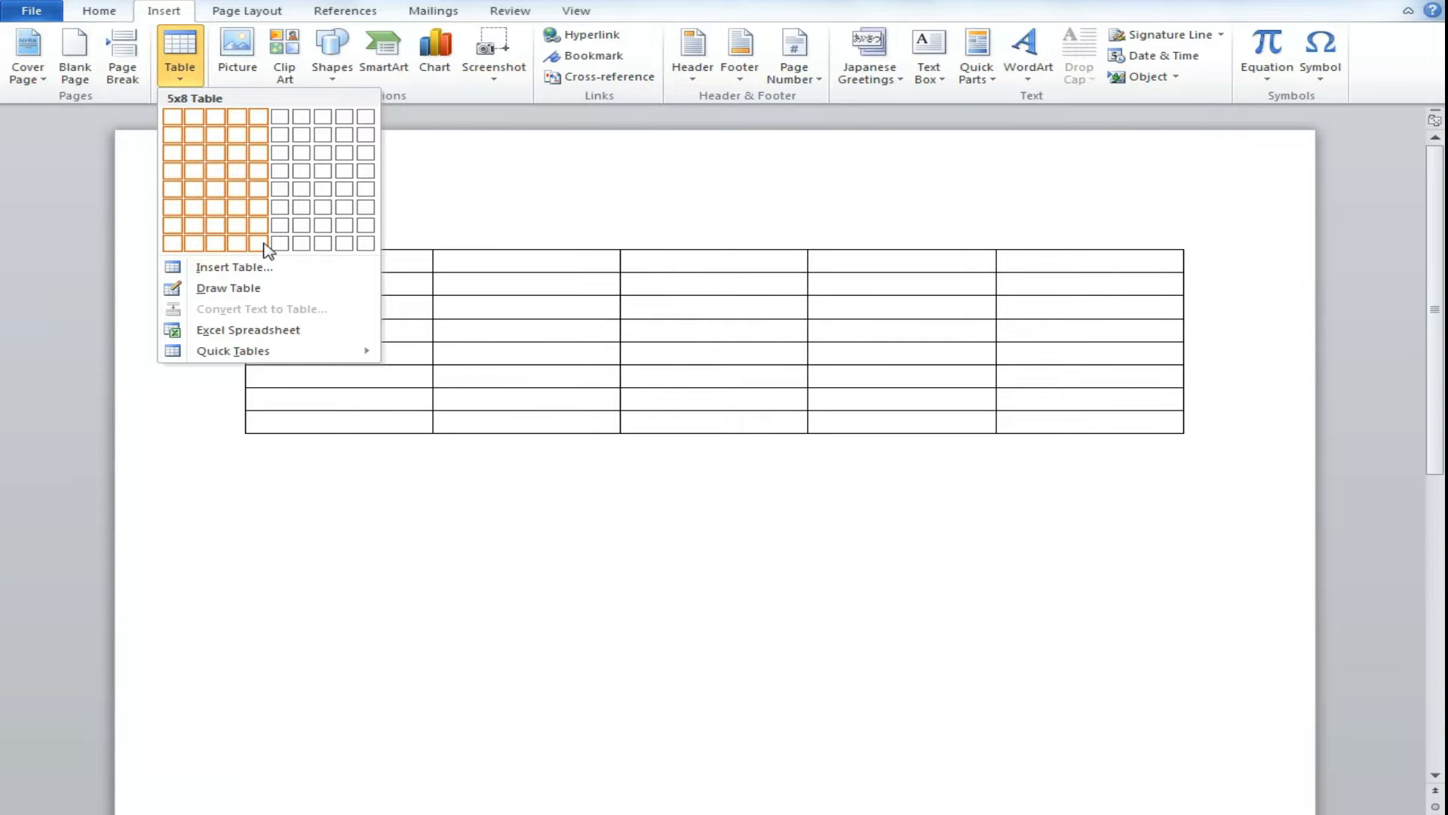
# Step: Insert a table with 5 columns and 8 rows into the blank document
pyautogui.click(267, 252)
pyautogui.click(269, 285)
pyautogui.click(269, 307)
pyautogui.click(269, 329)
pyautogui.click(267, 352)
pyautogui.click(269, 375)
pyautogui.click(268, 398)
pyautogui.click(273, 419)
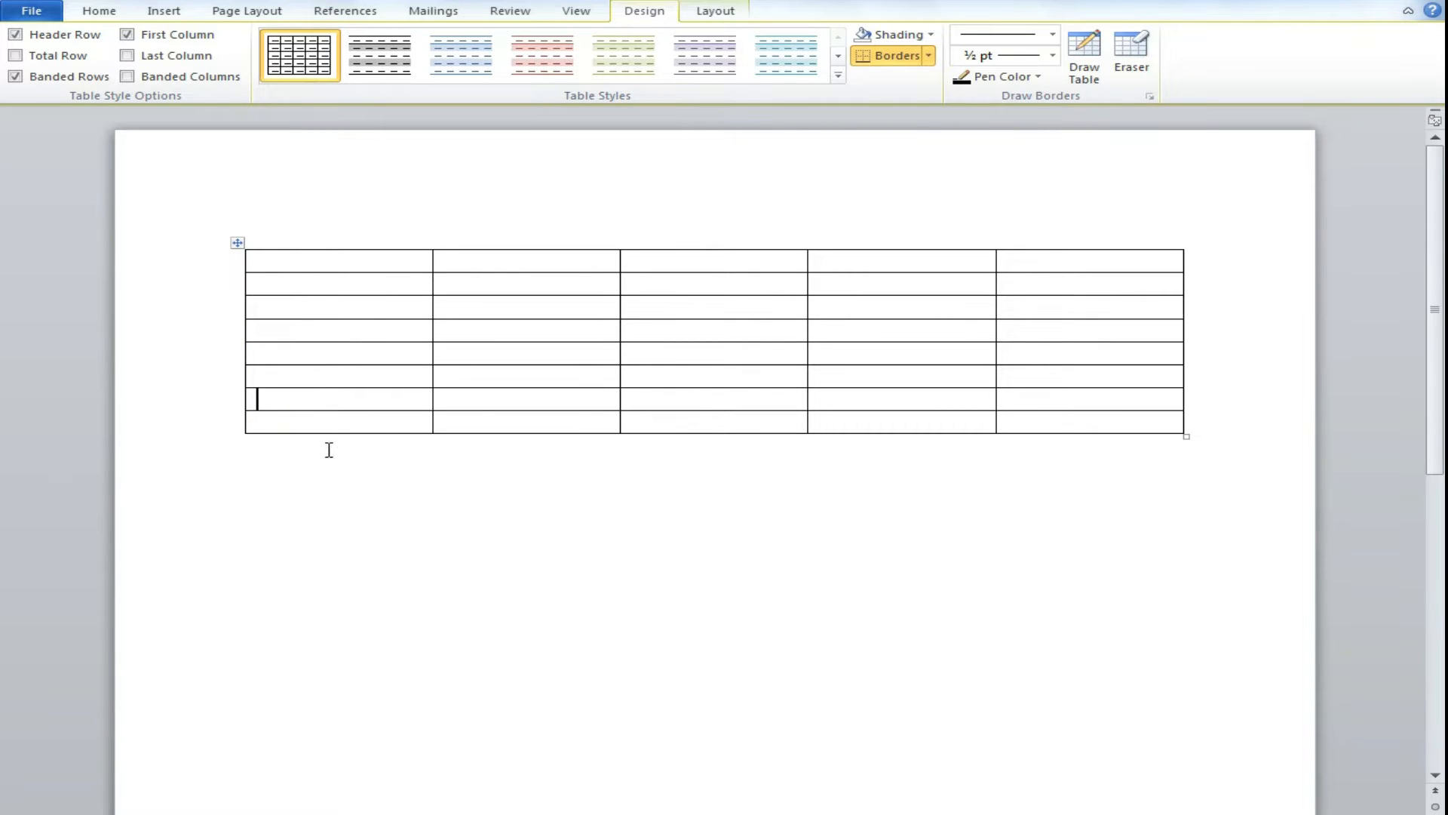
# Step: Narrow the table's first column and enter the header "Sr No" in its top cell
pyautogui.click(307, 267)
pyautogui.moveTo(430, 284); pyautogui.dragTo(353, 294)
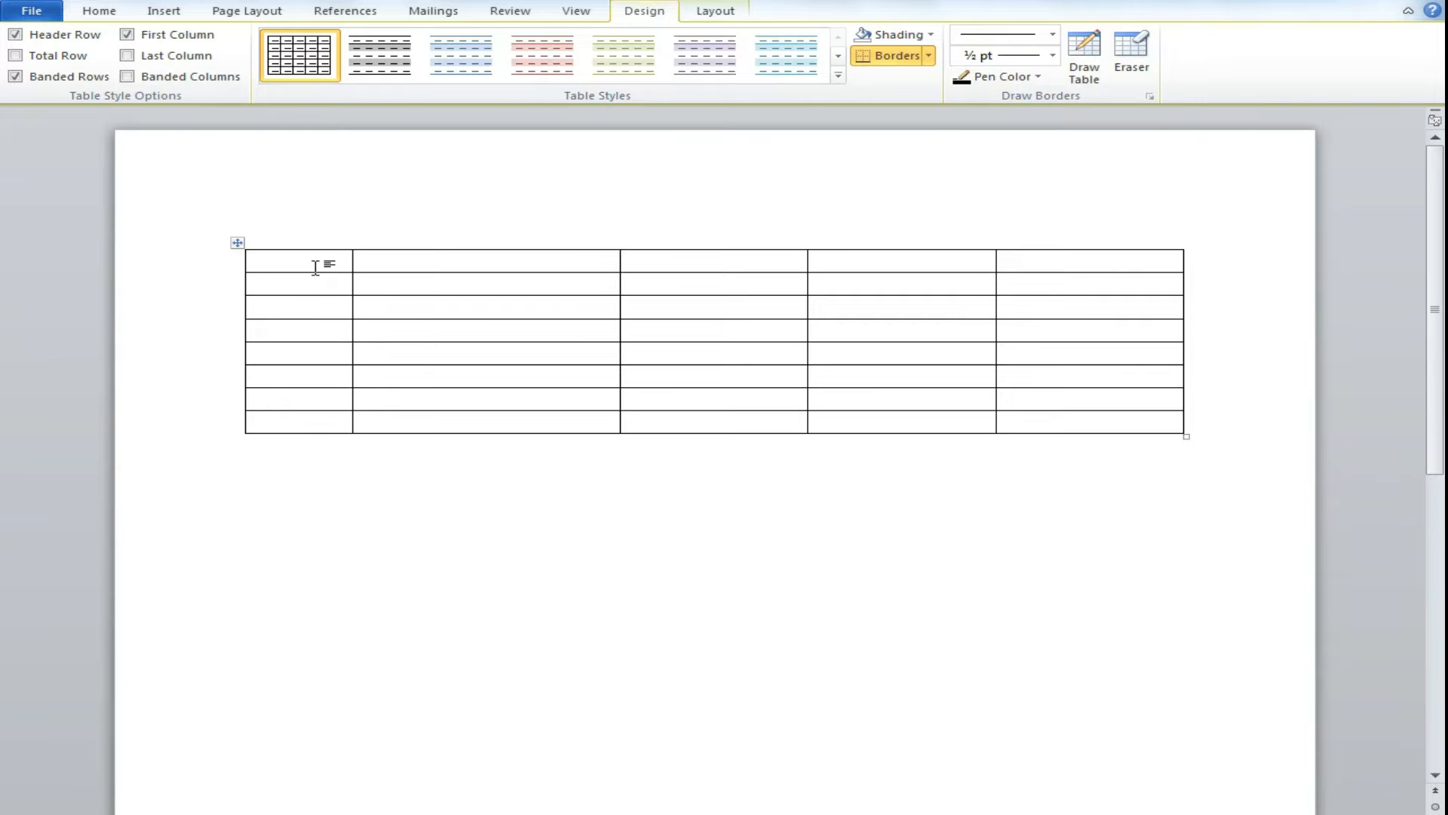
pyautogui.write('Sr.No')
# Step: Switch to the Excel student list and copy the first nine entries of the Name column (B7:B15)
pyautogui.click(291, 293)
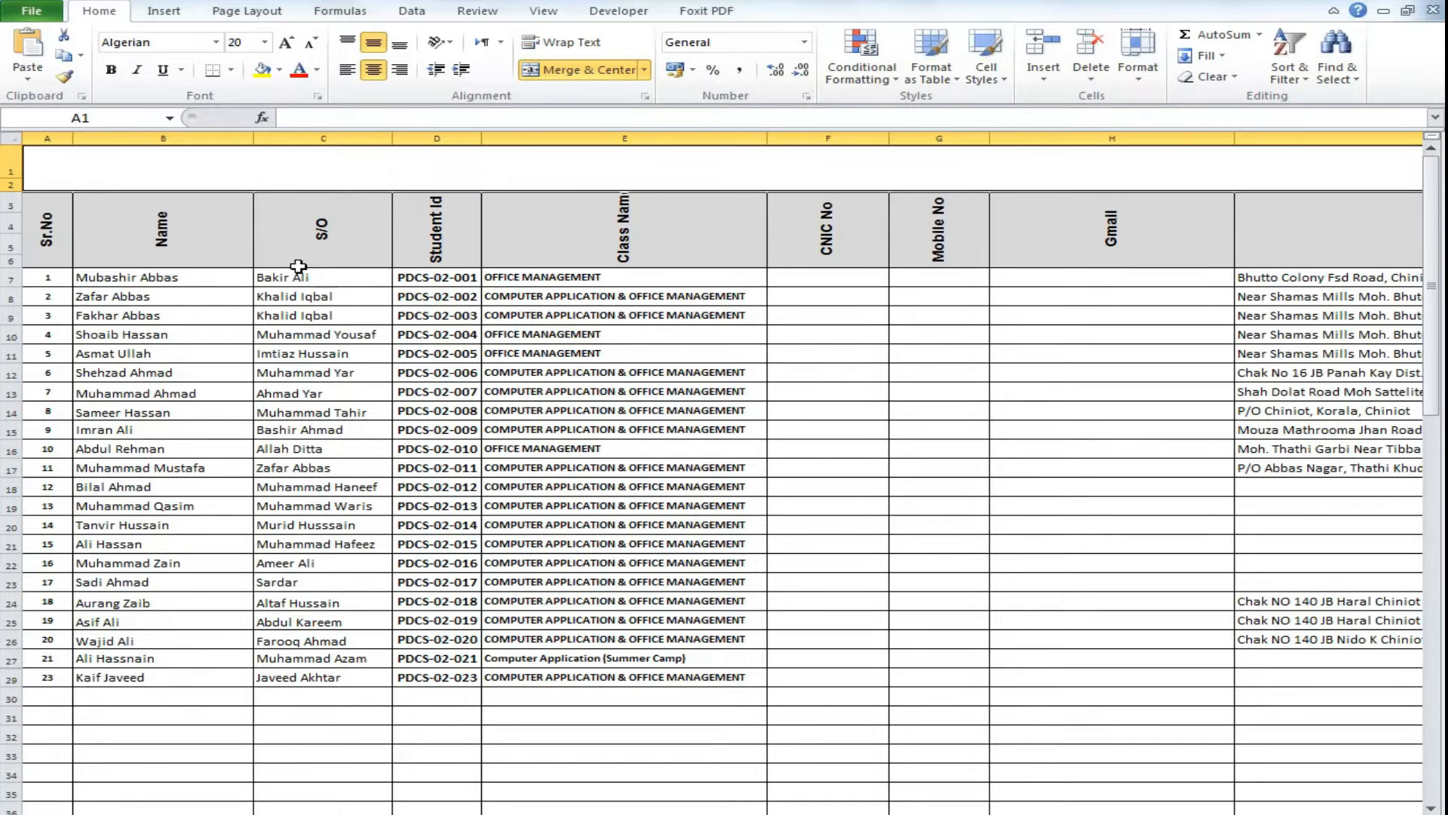
pyautogui.moveTo(120, 283); pyautogui.dragTo(129, 433)
pyautogui.hotkey('ctrl', 'c')
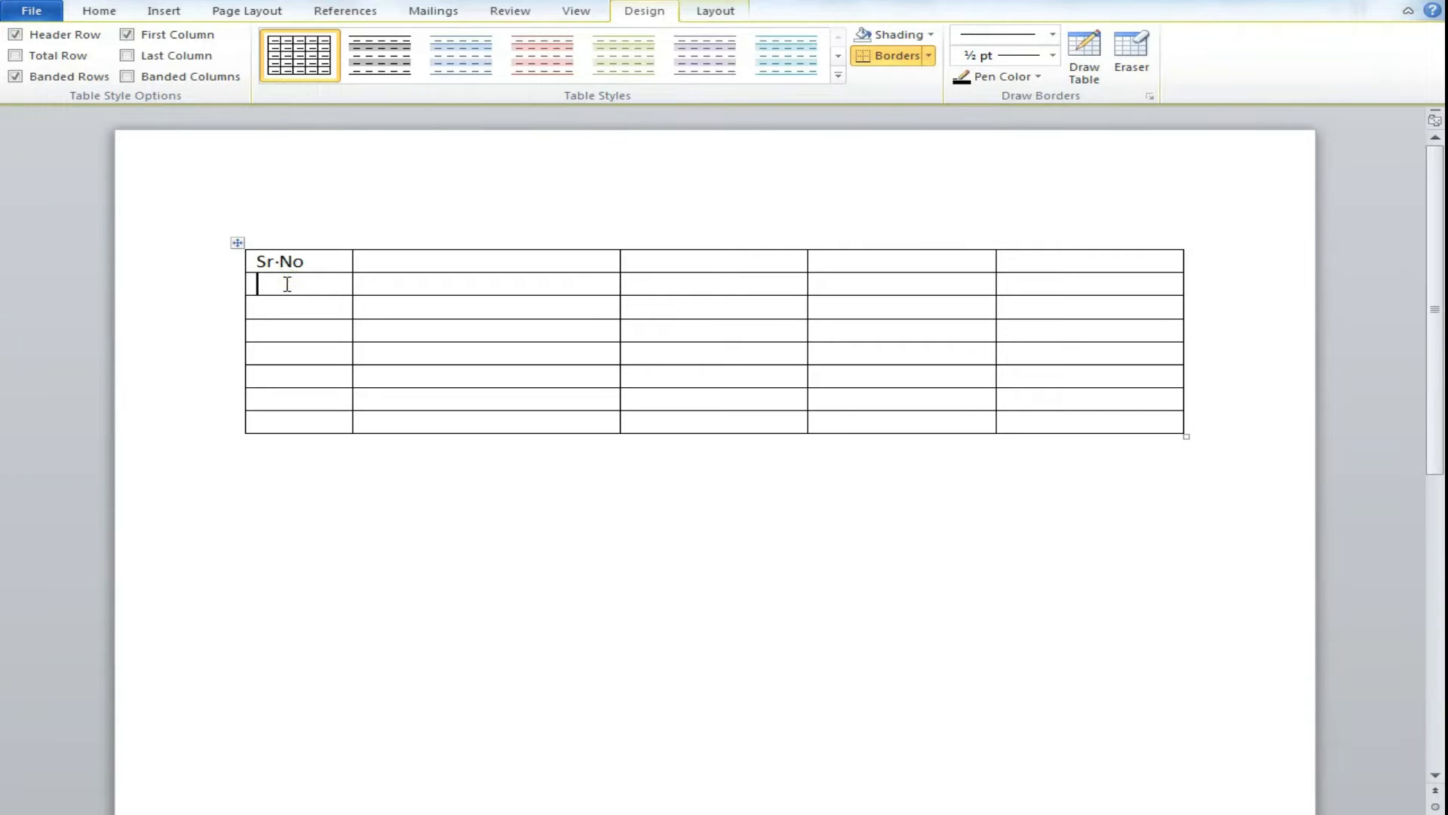
# Step: Try pasting the copied names into the Word table's seven rows under Sr No, and undo that paste
pyautogui.moveTo(287, 284); pyautogui.dragTo(287, 424)
pyautogui.hotkey('ctrl', 'v')
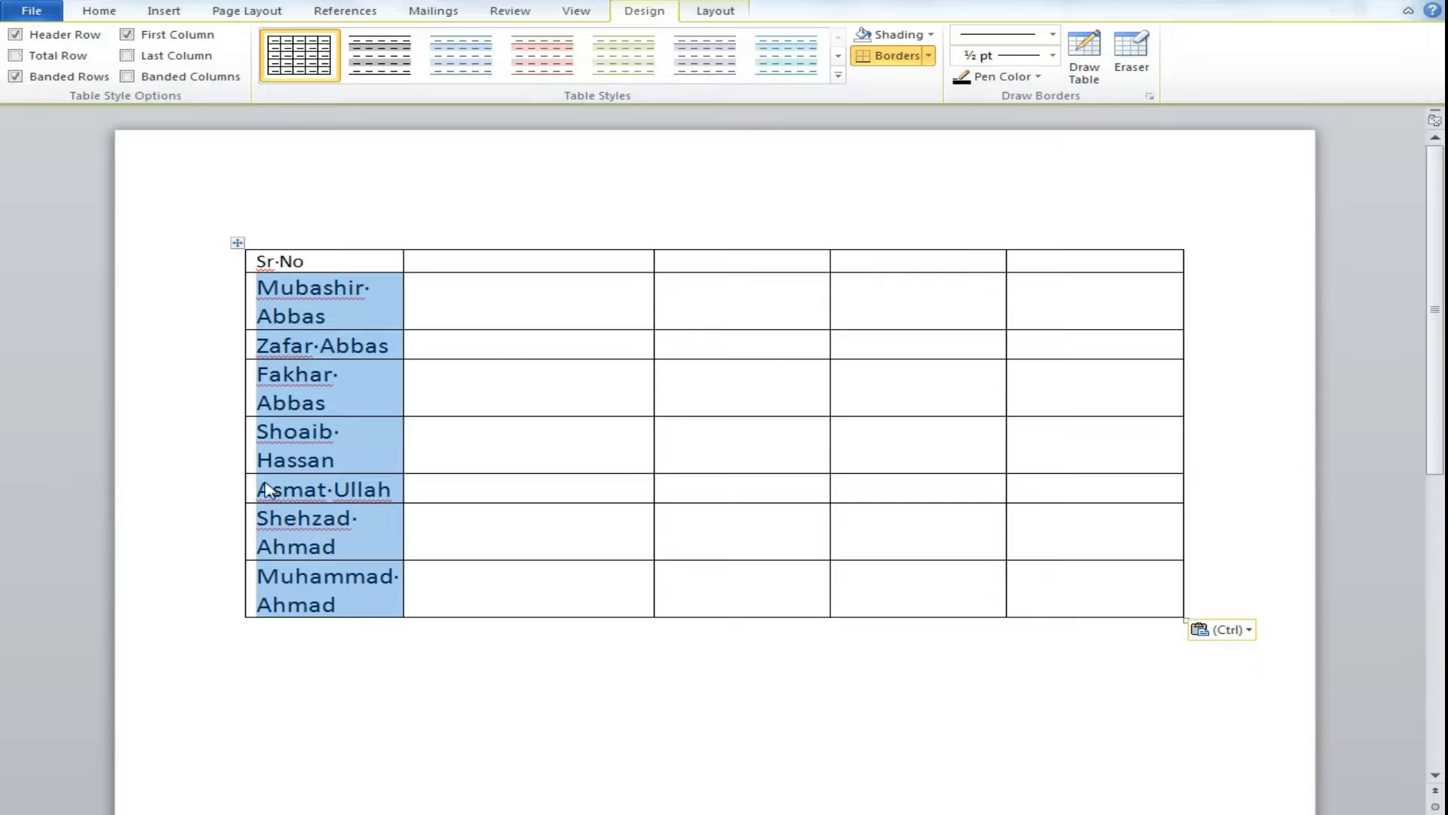
pyautogui.click(319, 431)
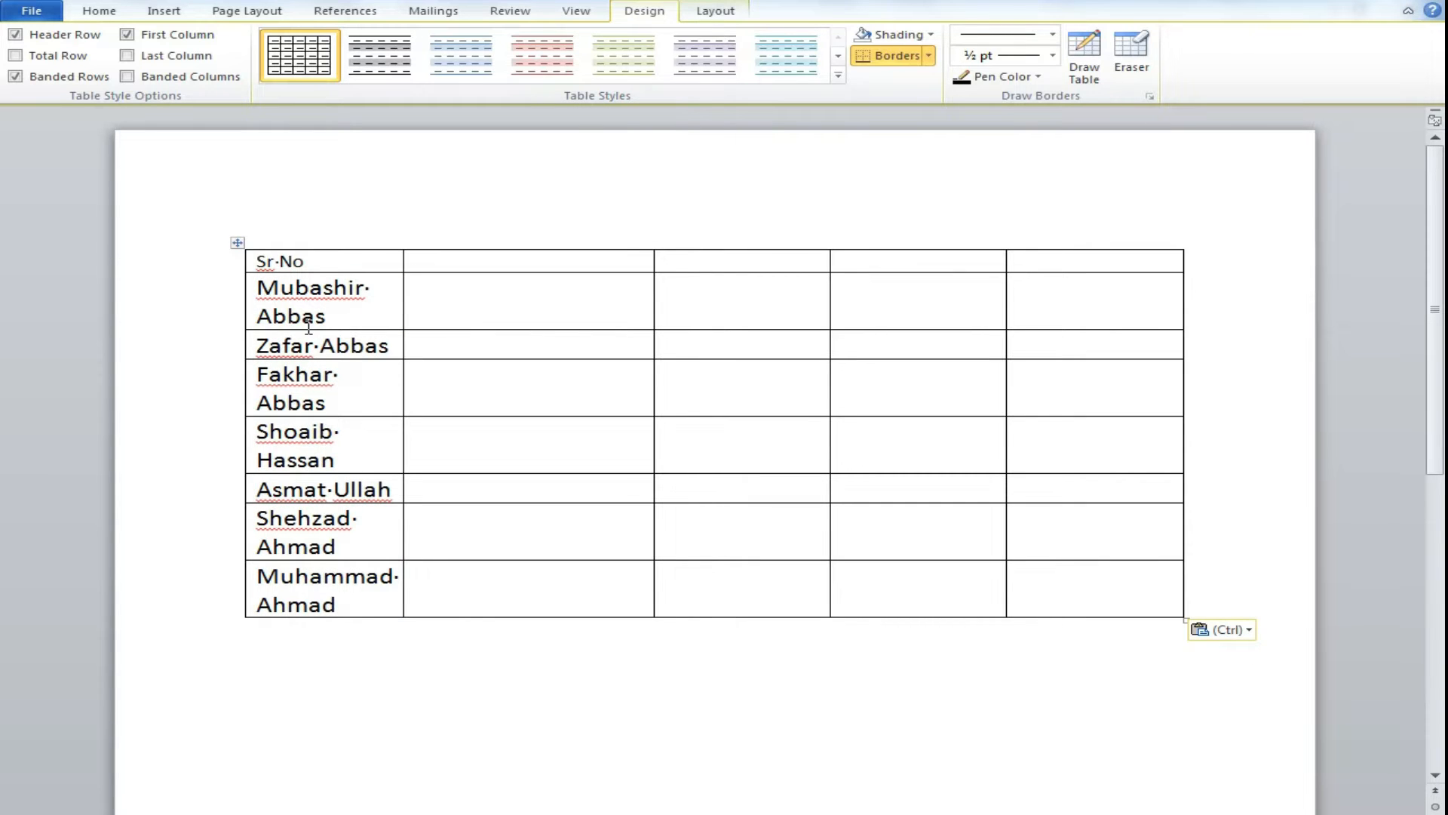
pyautogui.hotkey('ctrl', 'z')
# Step: Paste the copied names into the seven empty rows of the table's second column
pyautogui.moveTo(462, 281); pyautogui.dragTo(453, 424)
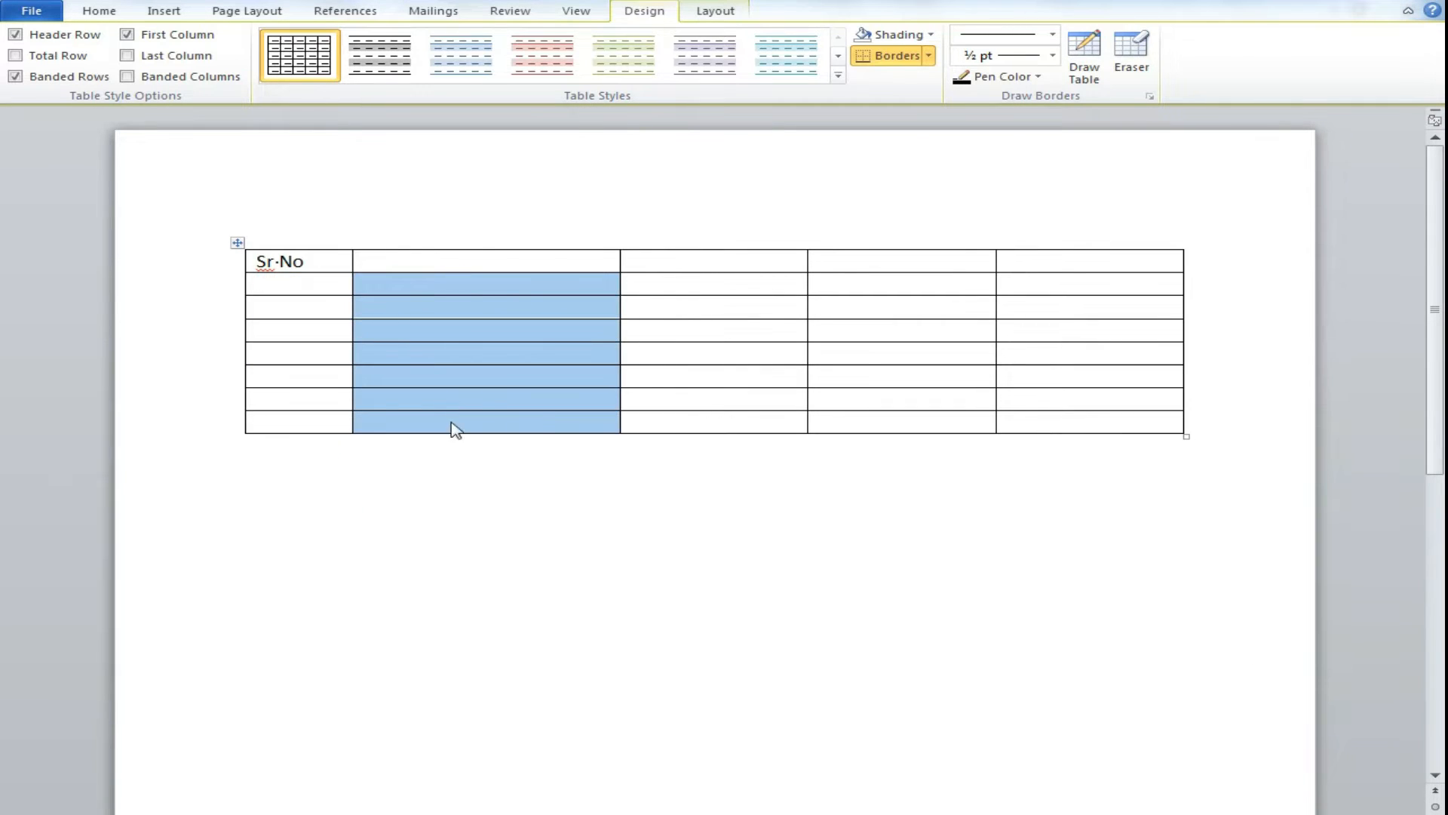
pyautogui.hotkey('ctrl', 'v')
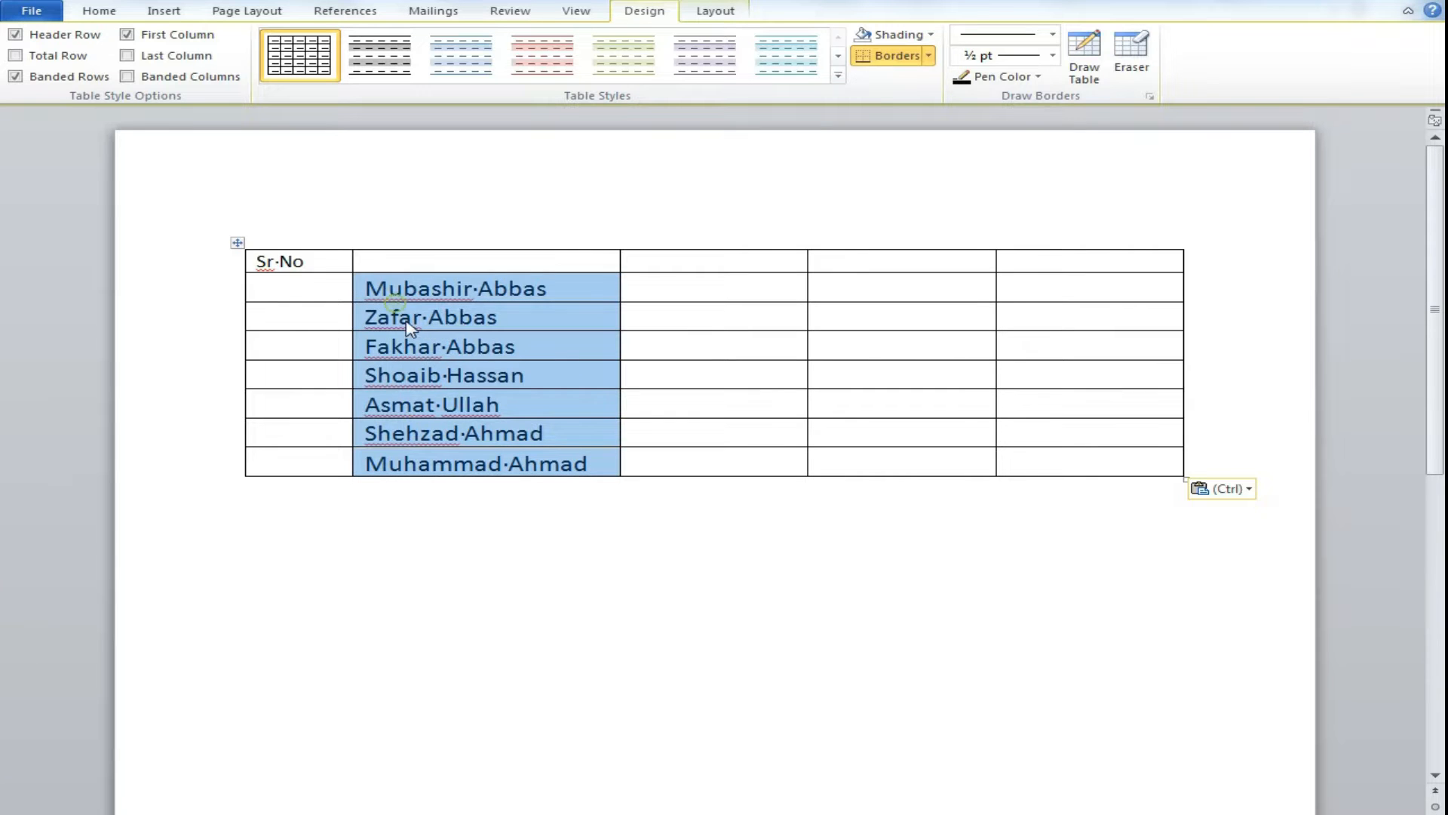
pyautogui.click(309, 280)
# Step: Copy serial numbers 1 to 9 from the Excel sheet and paste them into the seven rows under Sr No in the Word table
pyautogui.hotkey('alt', 'Tab')
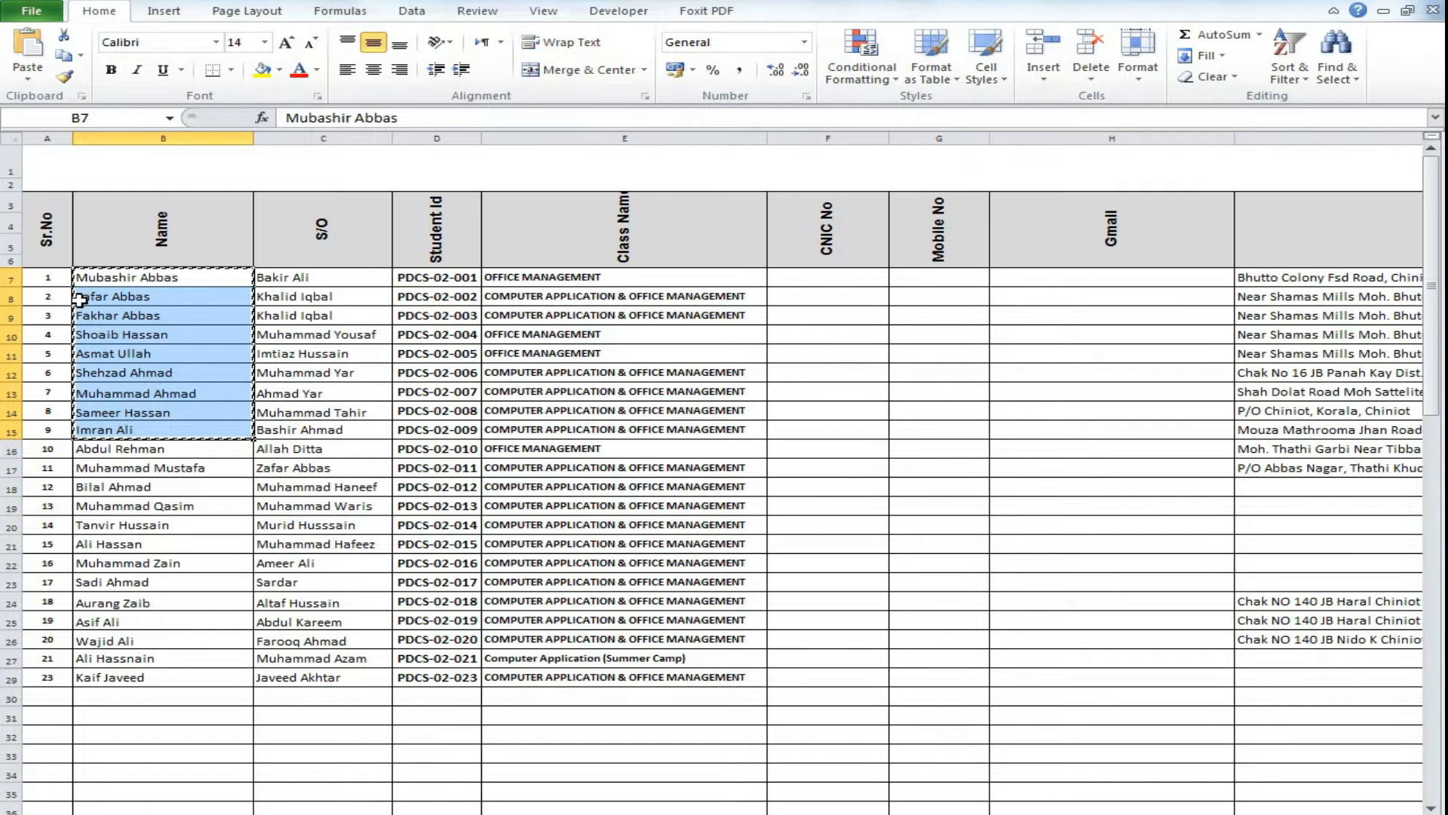
pyautogui.moveTo(47, 275); pyautogui.dragTo(52, 423)
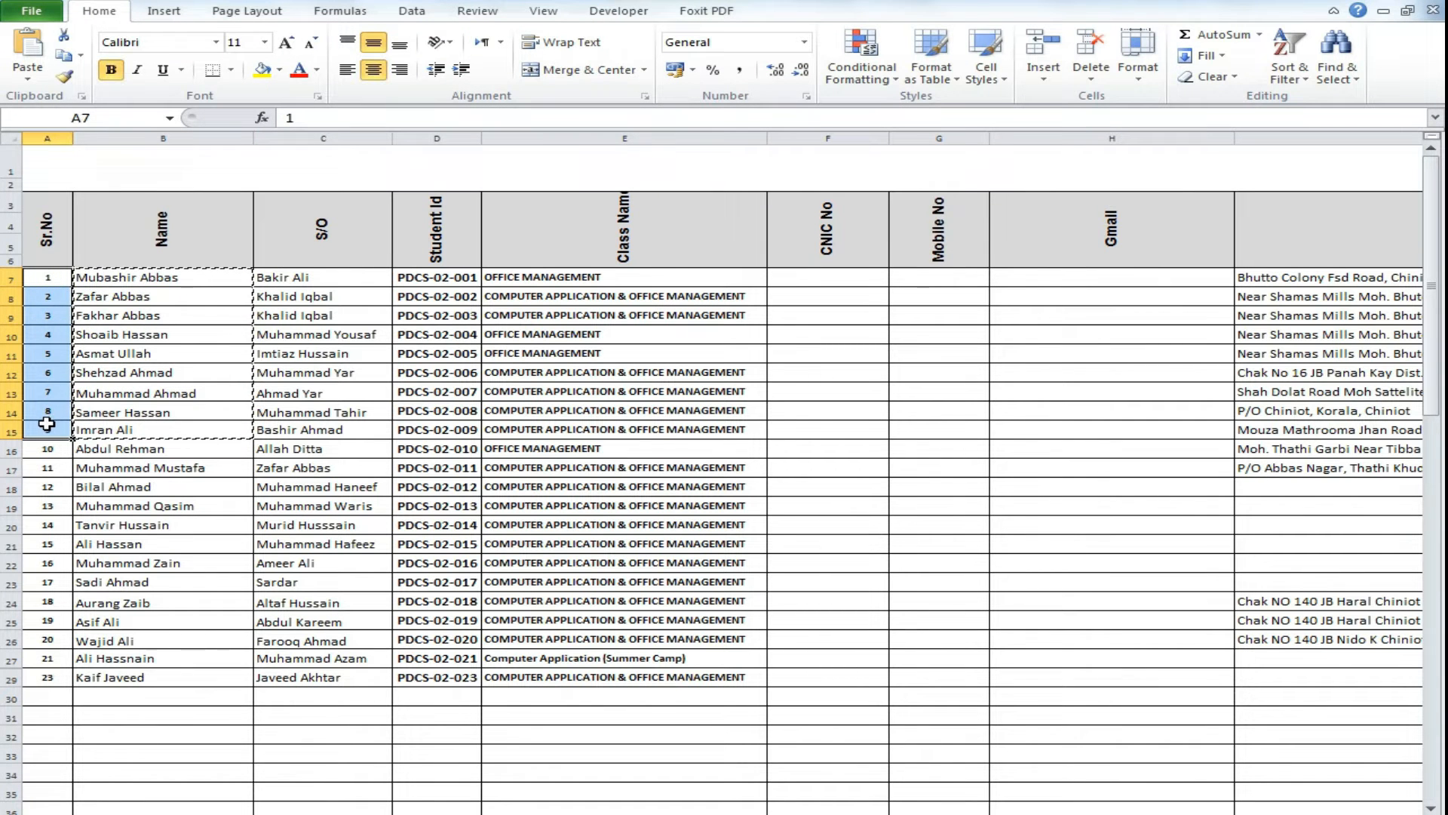
pyautogui.hotkey('ctrl', 'c')
pyautogui.hotkey('alt', 'Tab')
pyautogui.moveTo(297, 281); pyautogui.dragTo(274, 459)
pyautogui.hotkey('ctrl', 'v')
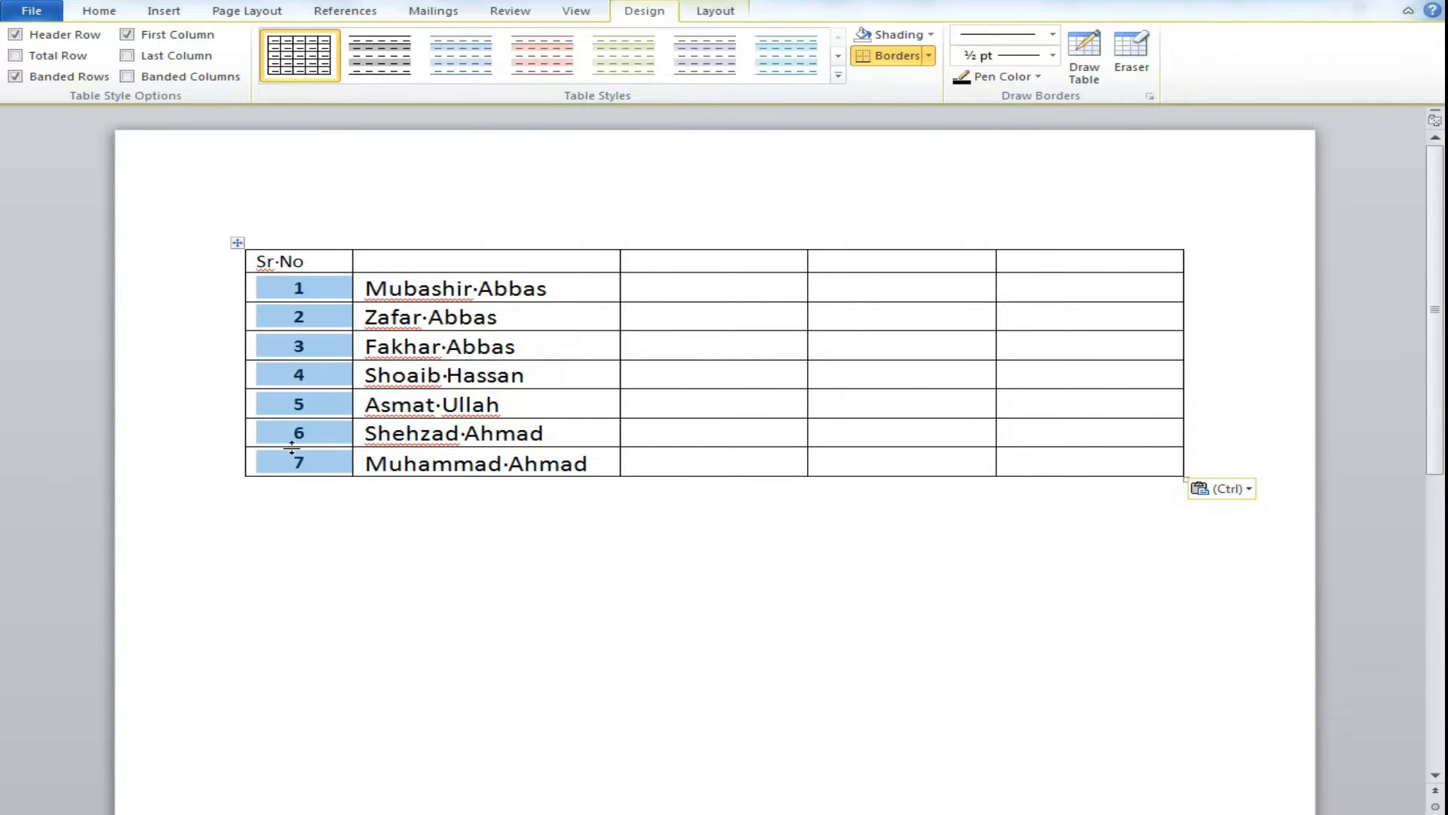
pyautogui.click(328, 375)
# Step: Enter the headers "Name" and "Father's Name" above the second and third columns
pyautogui.click(471, 262)
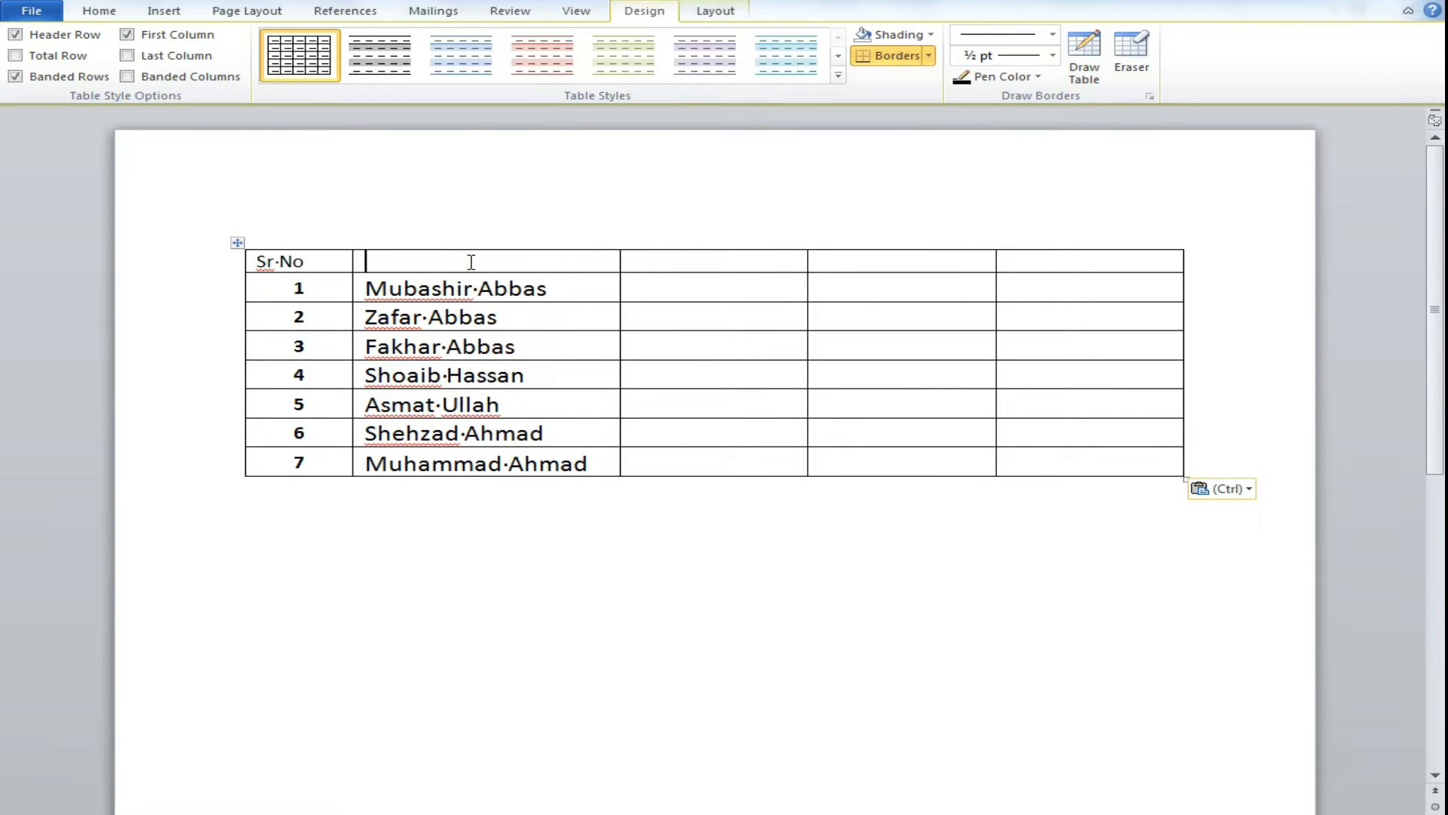
pyautogui.write('Name')
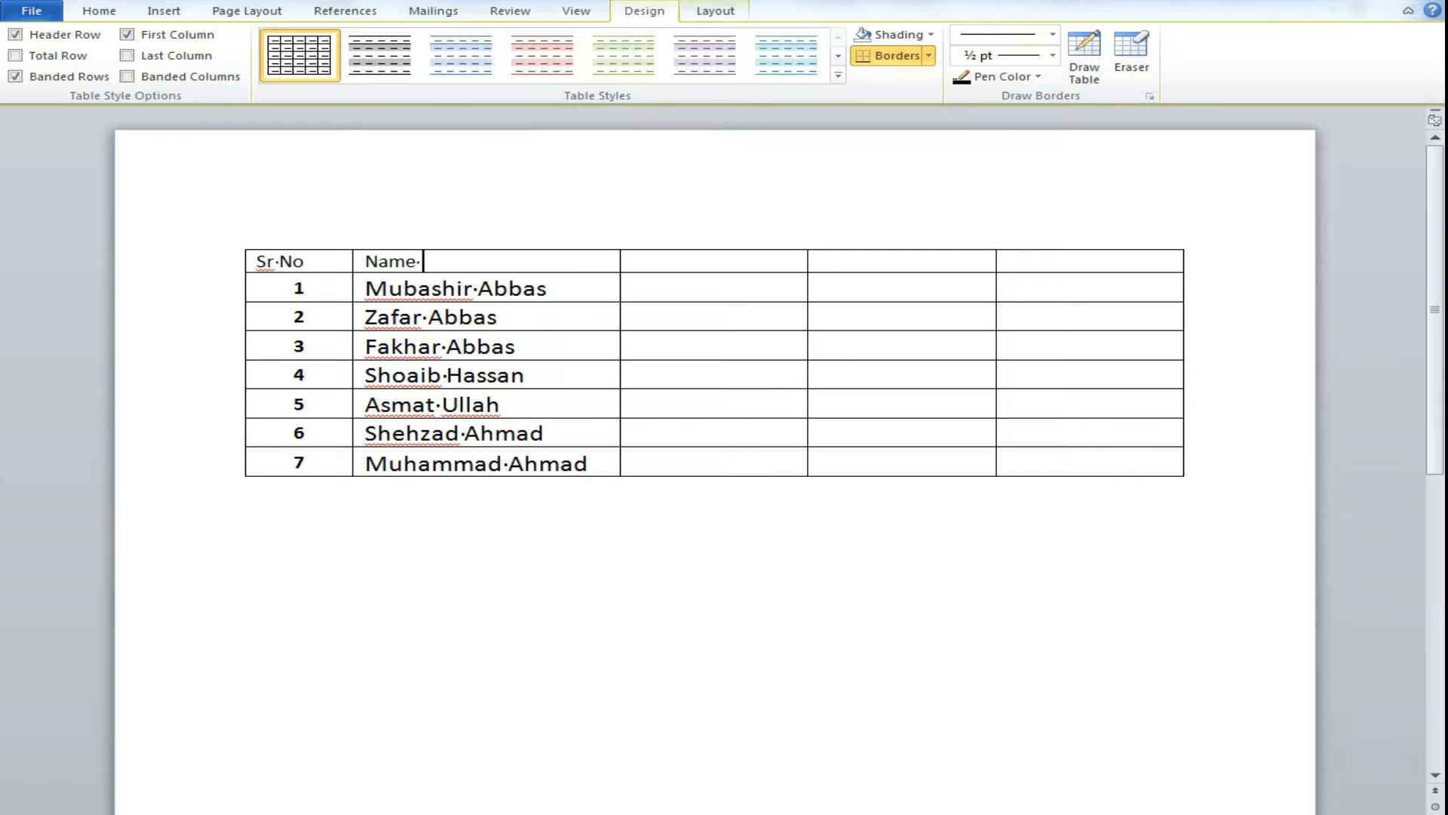
pyautogui.press('Tab')
pyautogui.write('Fa')
# Step: Copy the first seven S/O entries from the Excel sheet and paste them into the rows under Father's Name in the Word table
pyautogui.hotkey('alt', 'Tab')
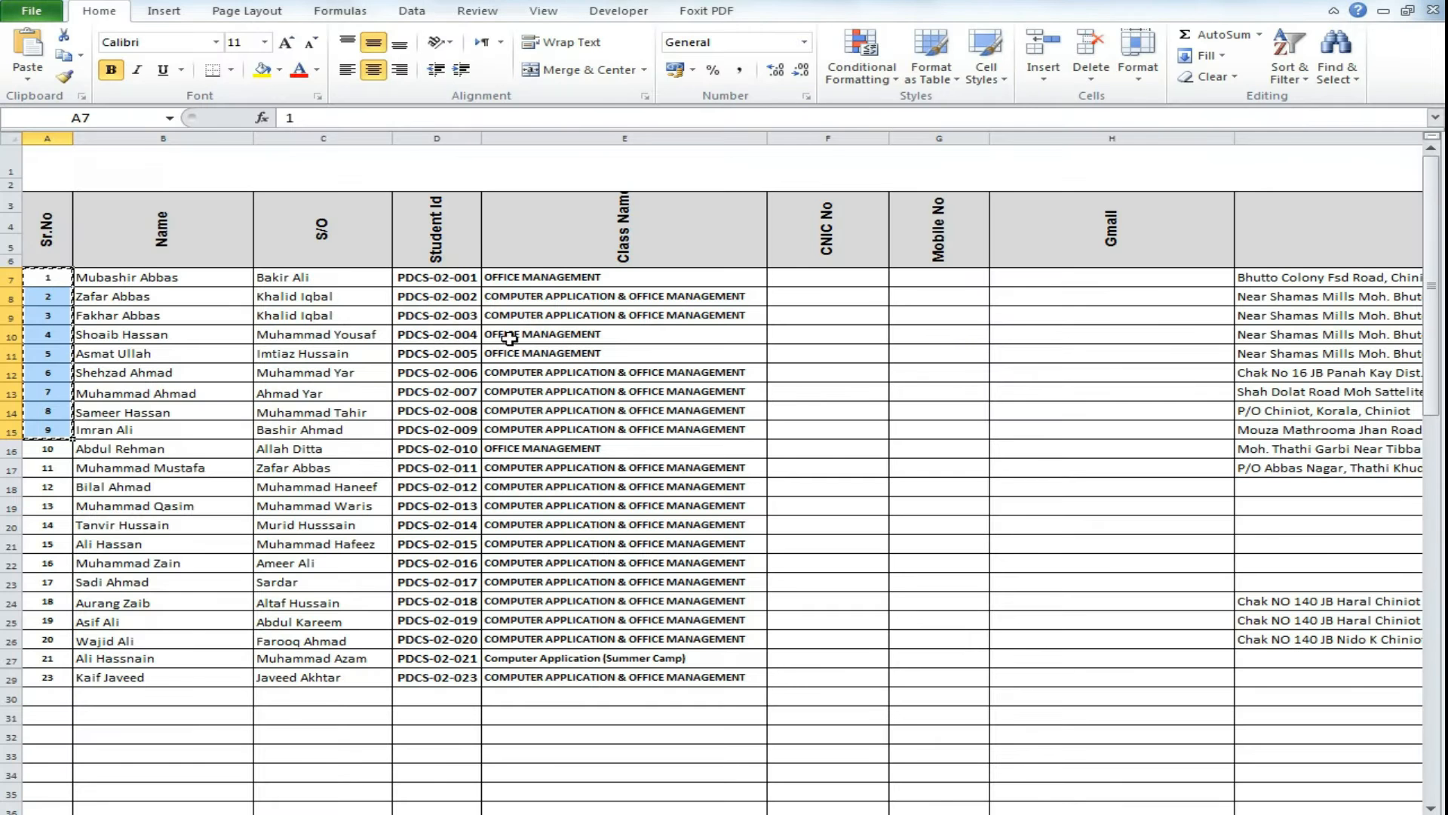
pyautogui.click(299, 277)
pyautogui.moveTo(299, 278); pyautogui.dragTo(286, 389)
pyautogui.hotkey('ctrl', 'c')
pyautogui.hotkey('alt', 'Tab')
pyautogui.hotkey('ctrl', 'v')
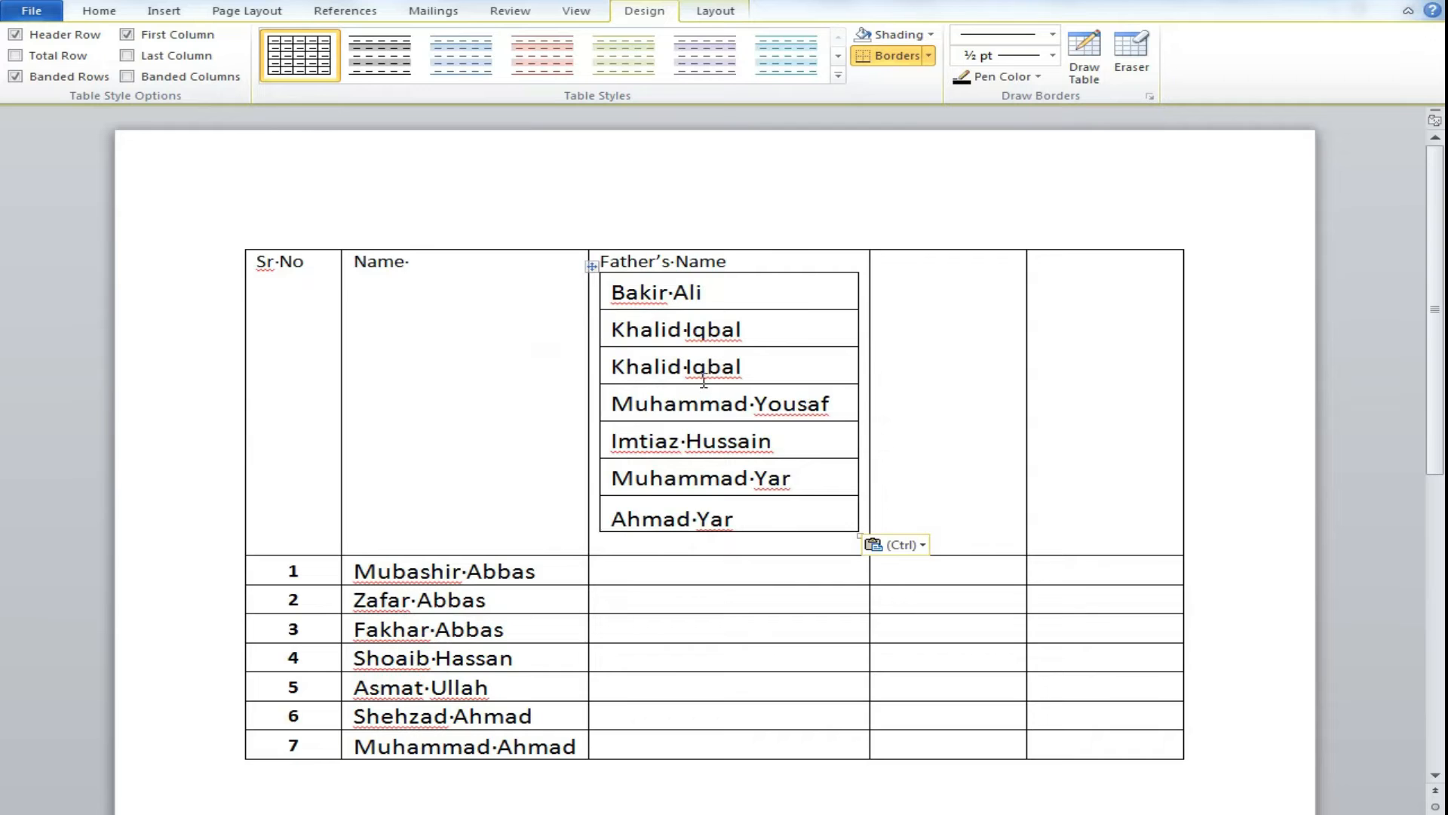
pyautogui.hotkey('ctrl', 'z')
pyautogui.moveTo(705, 287); pyautogui.dragTo(691, 468)
pyautogui.hotkey('ctrl', 'v')
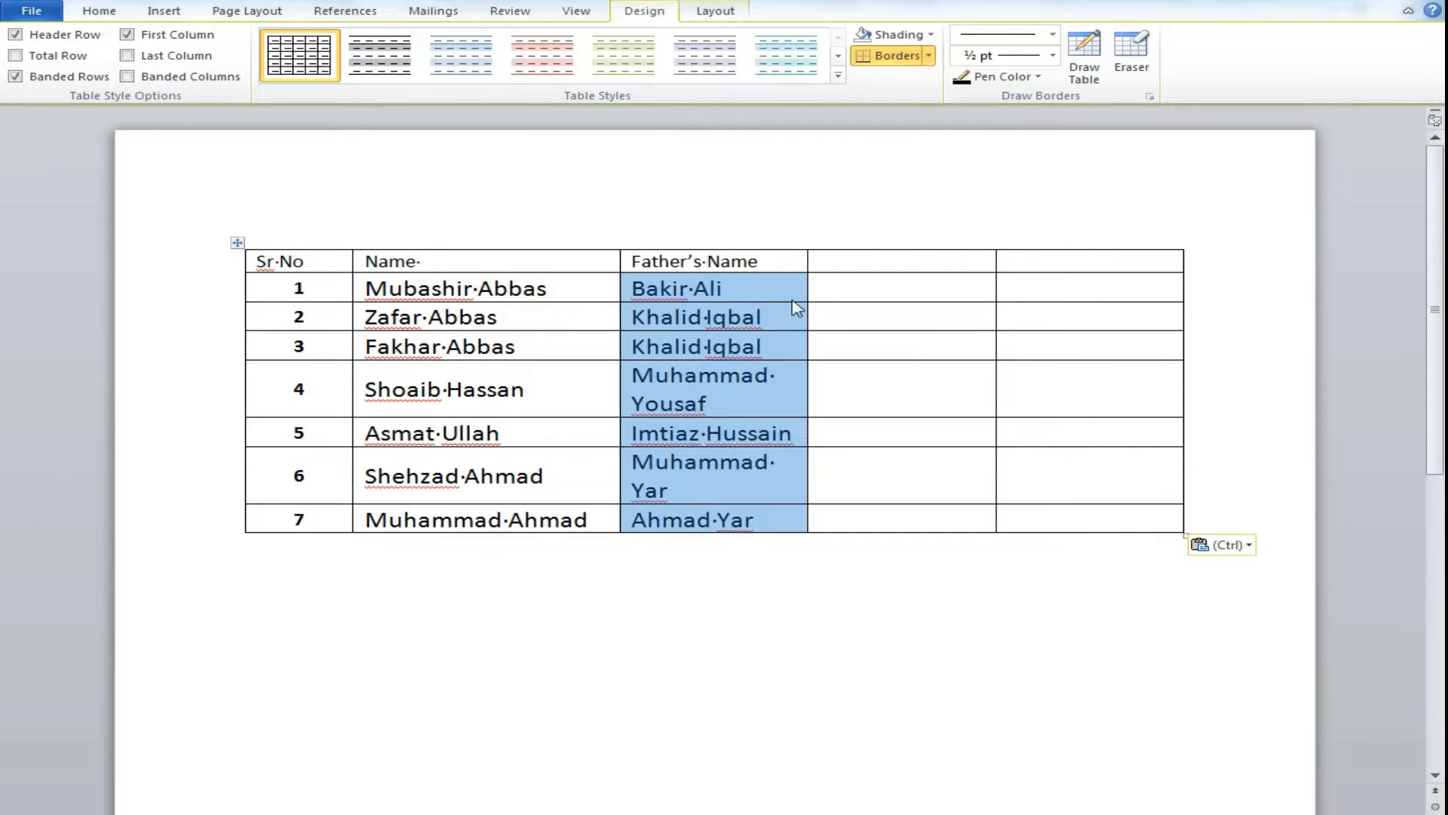
# Step: Widen the Father's Name column so that every name fits on one line
pyautogui.hotkey('ctrl', 's')
pyautogui.click(684, 4)
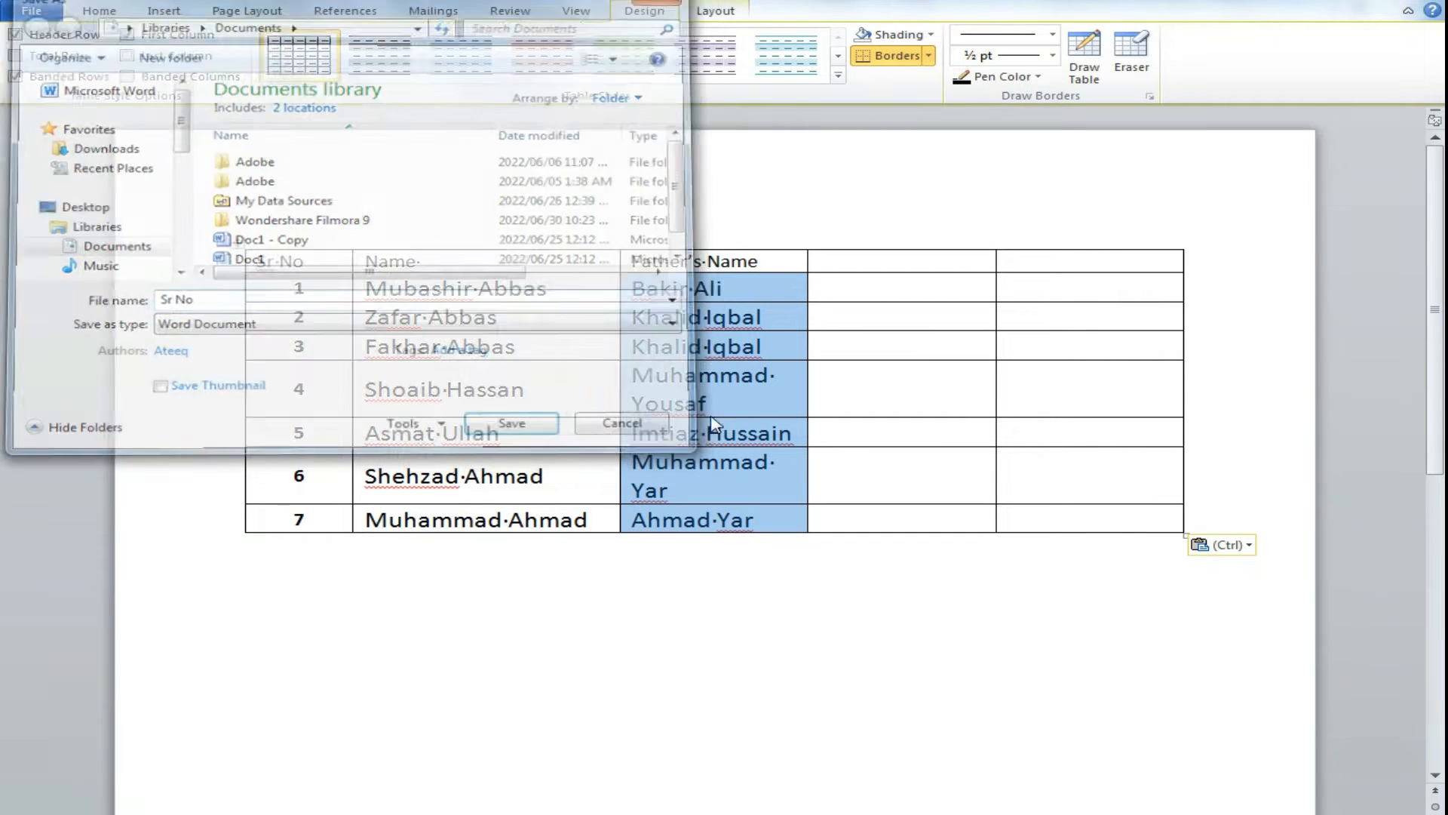
pyautogui.moveTo(805, 385); pyautogui.dragTo(867, 375)
# Step: Set the font size of the Sr No, Name and Father's Name columns to 10
pyautogui.moveTo(257, 262); pyautogui.dragTo(830, 464)
pyautogui.click(116, 11)
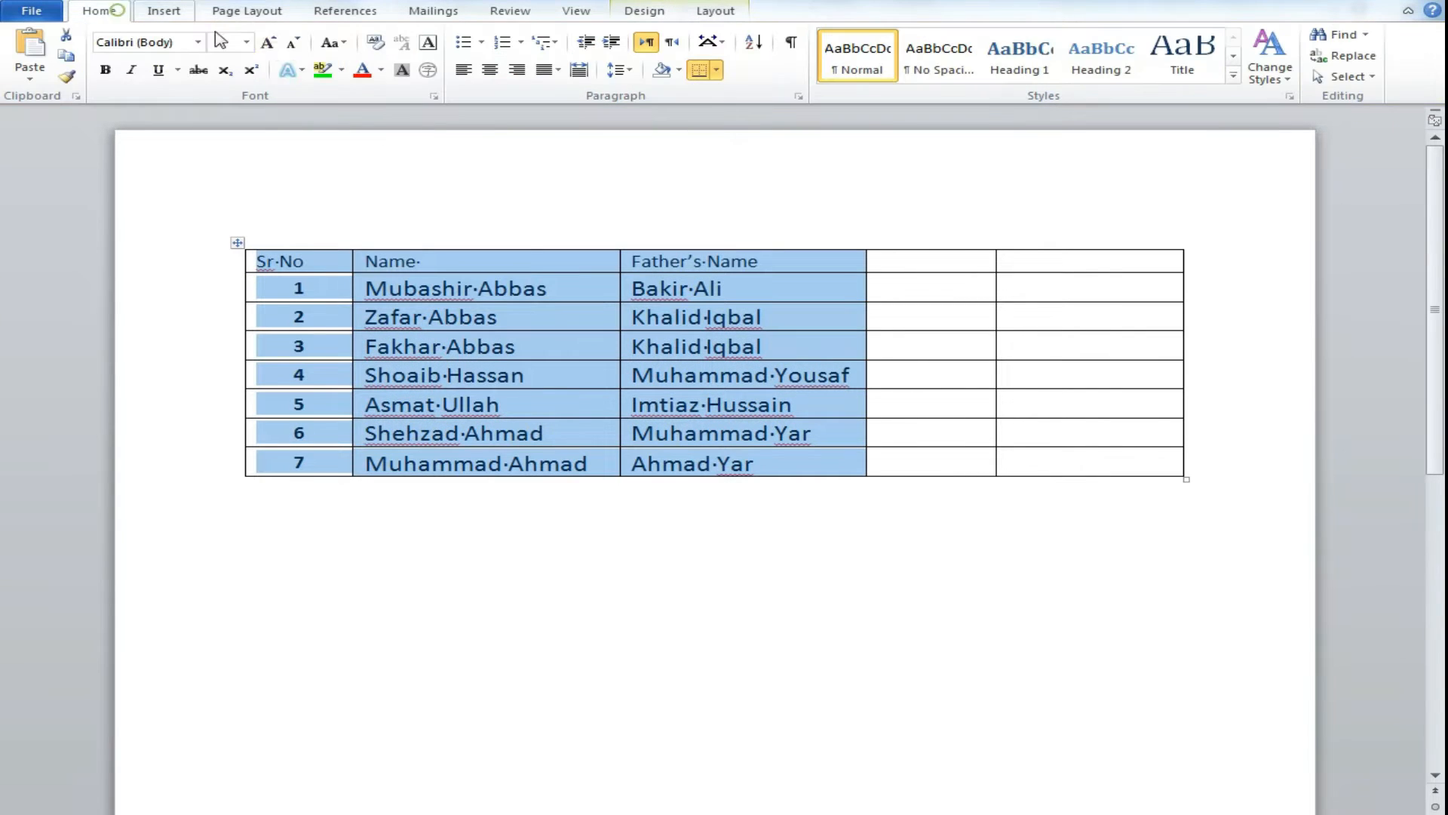
pyautogui.click(246, 41)
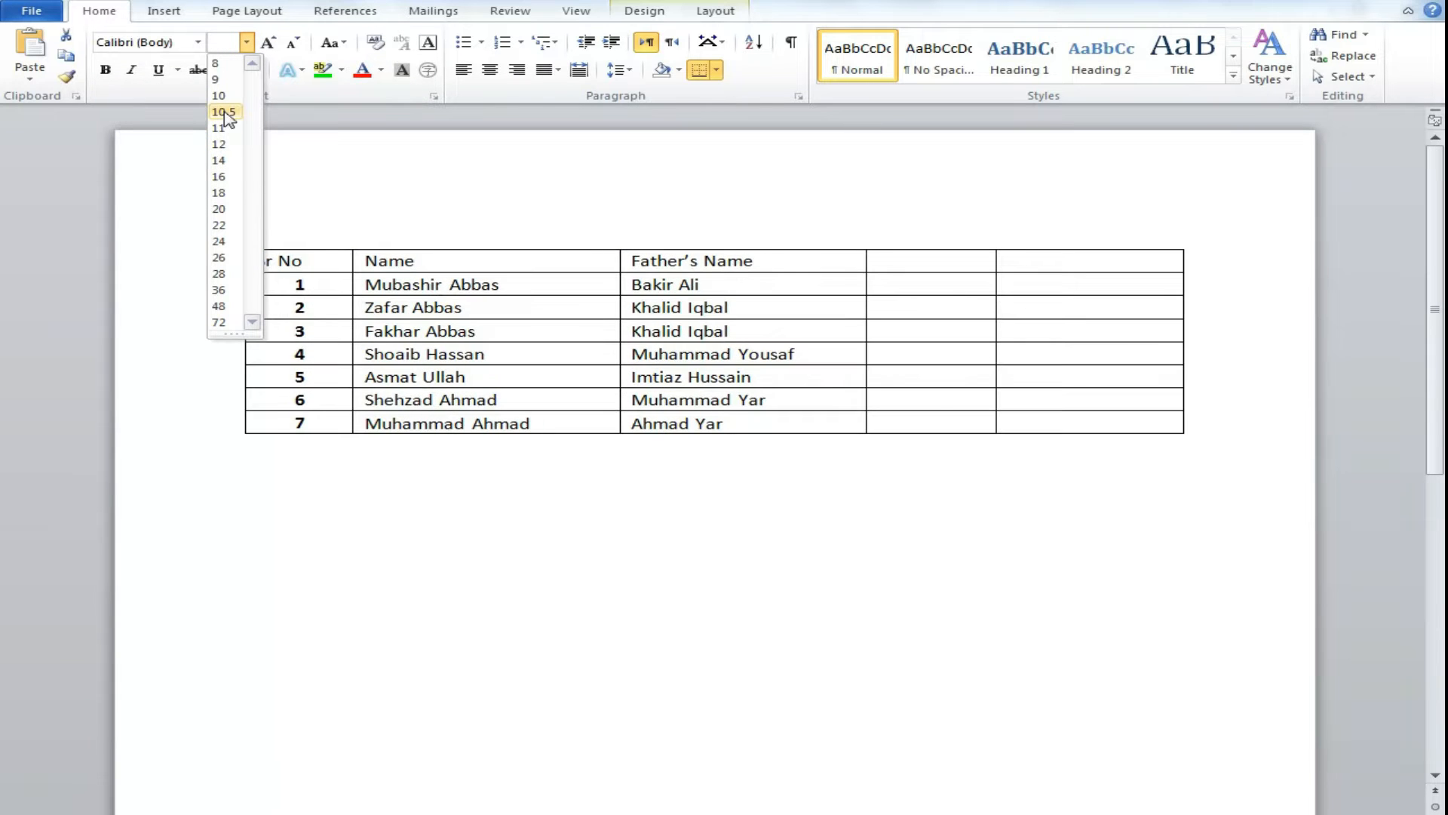
pyautogui.click(225, 96)
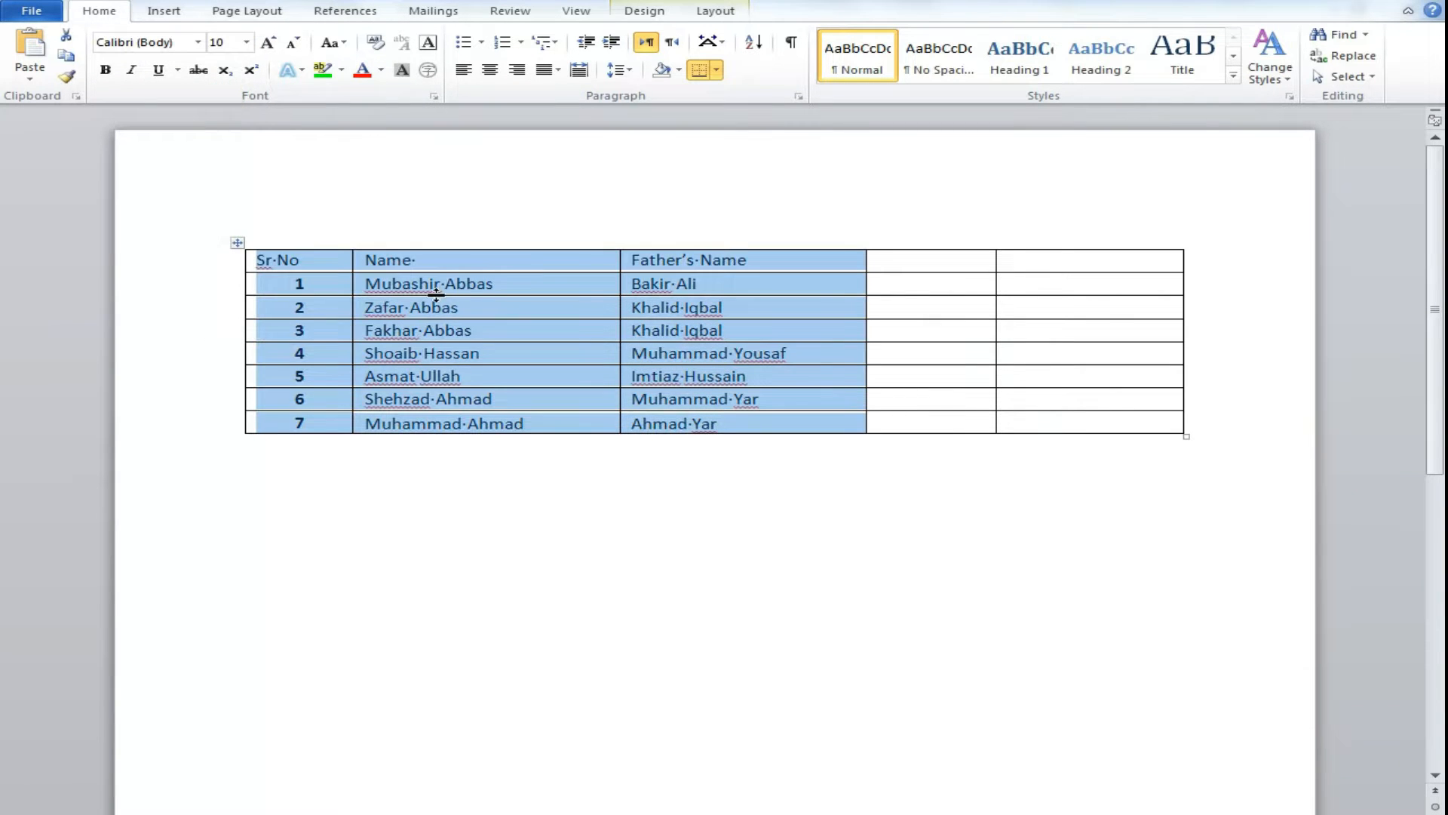
# Step: Narrow the Sr No, Name and Father's Name columns to fit their contents
pyautogui.moveTo(351, 290); pyautogui.dragTo(311, 290)
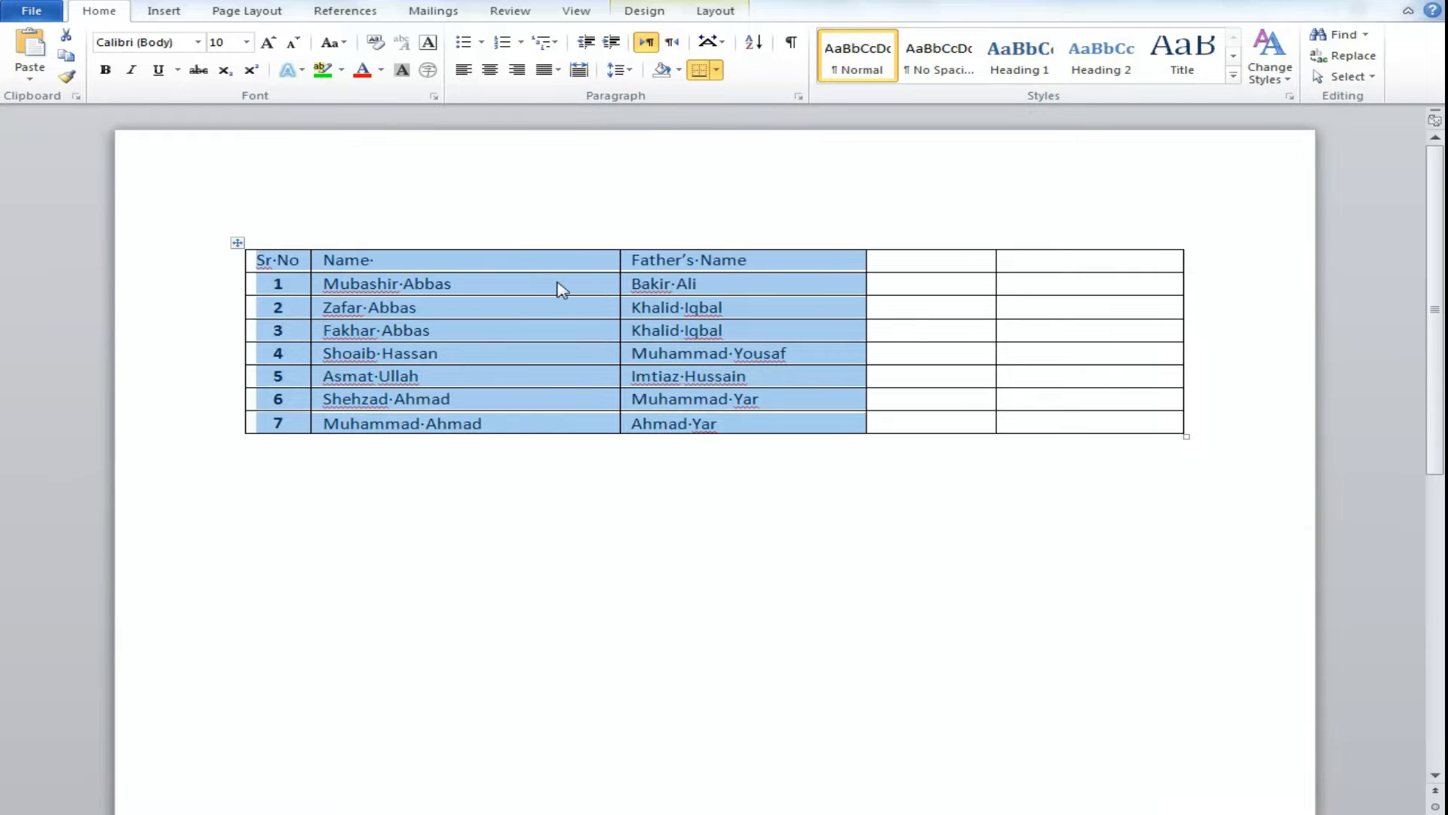
pyautogui.moveTo(620, 283); pyautogui.dragTo(520, 302)
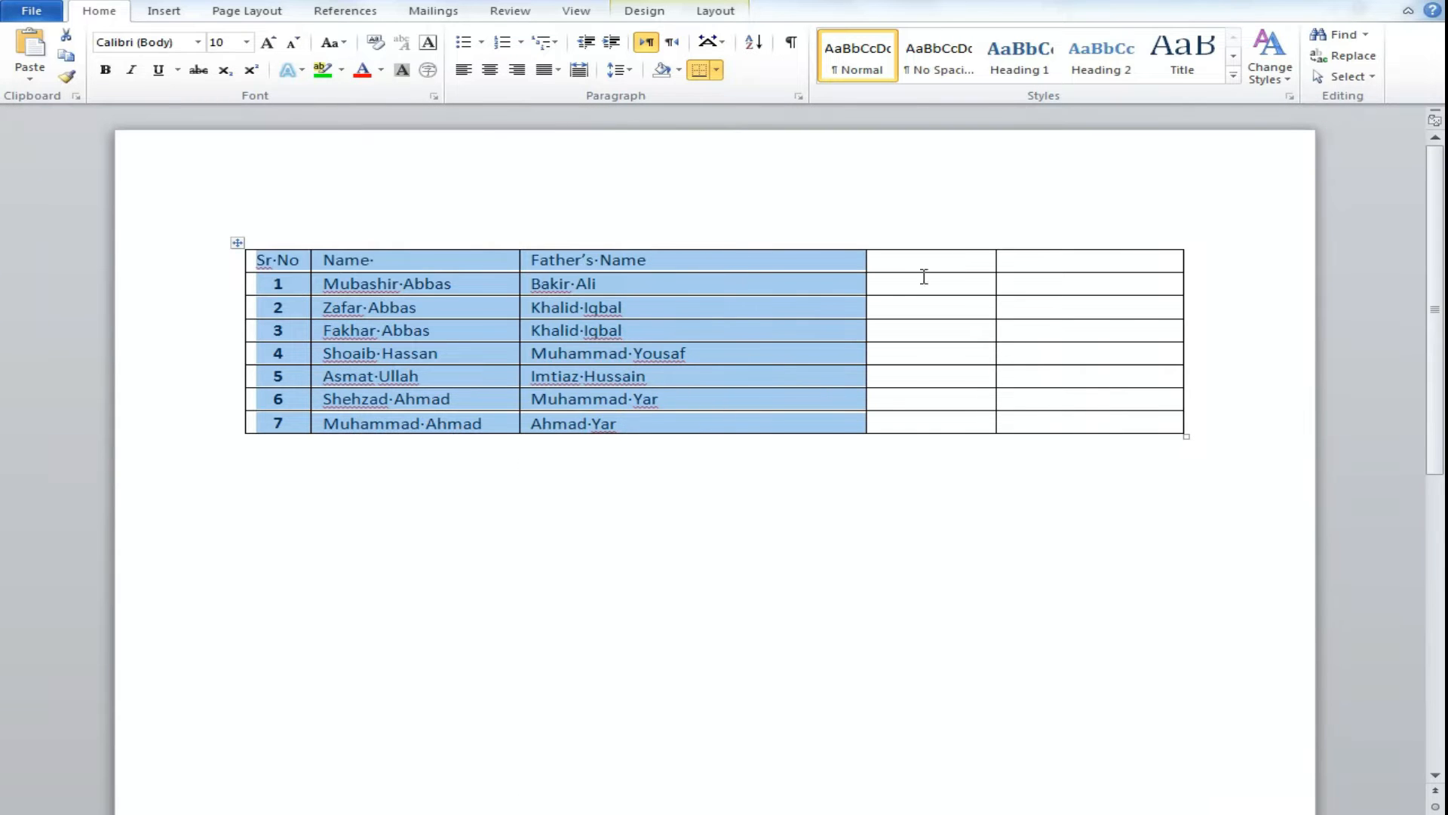
pyautogui.moveTo(864, 288); pyautogui.dragTo(715, 310)
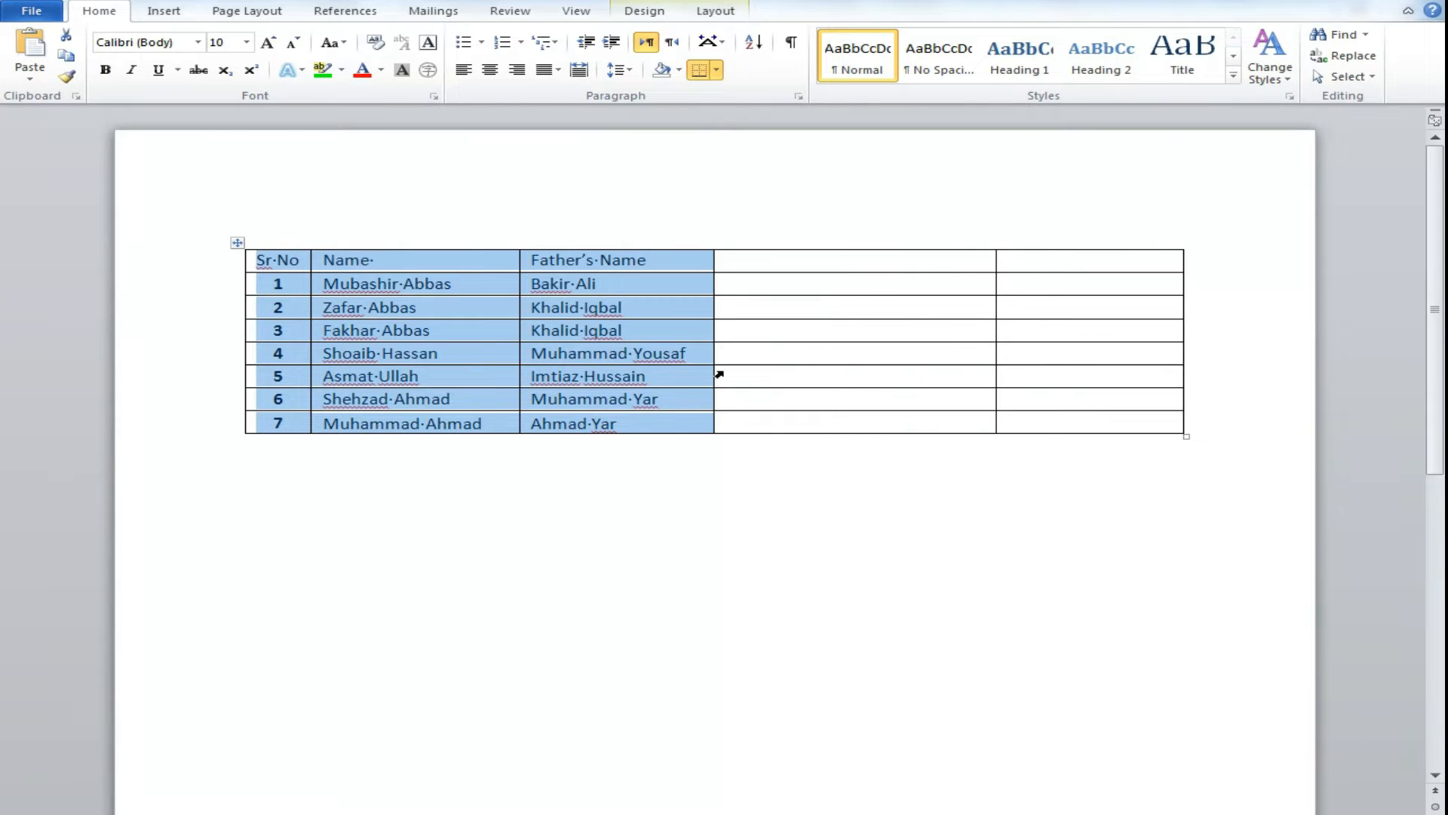
# Step: Check the next heading in the Excel sheet and enter "Class Name" as the Word table's fourth column header
pyautogui.click(720, 375)
pyautogui.hotkey('alt', 'Tab')
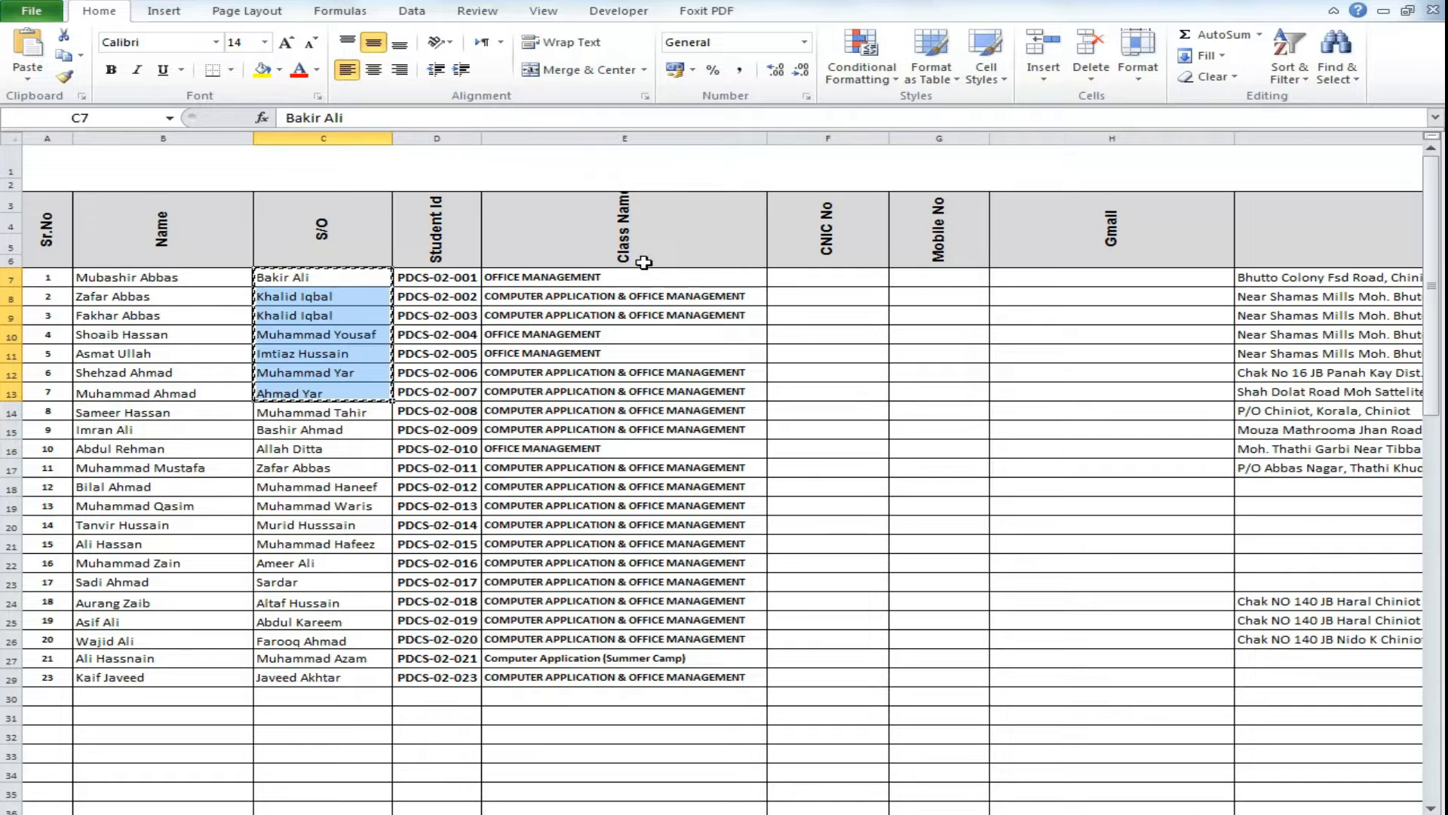
pyautogui.hotkey('alt', 'Tab')
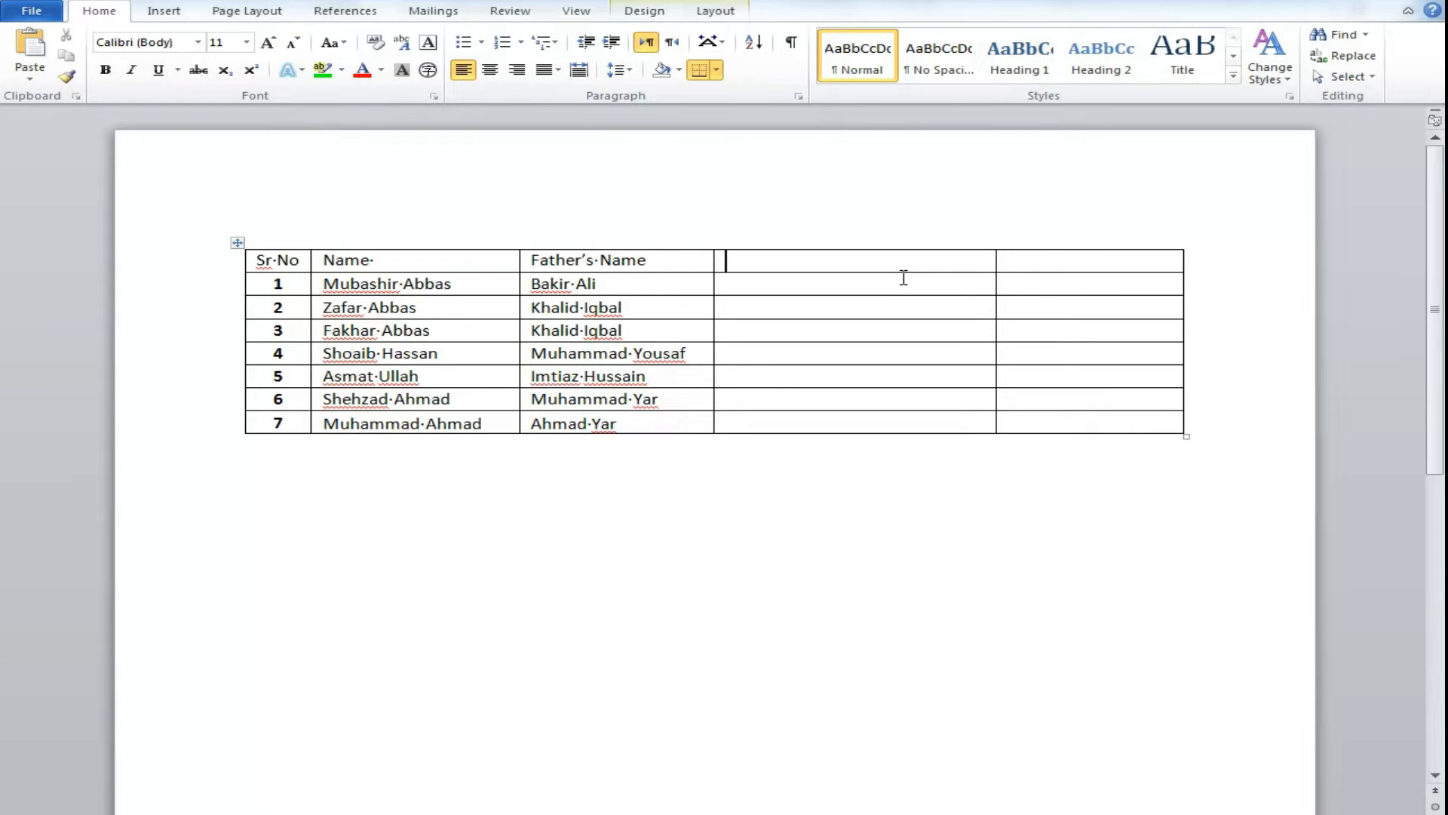
pyautogui.write('Class·Name')
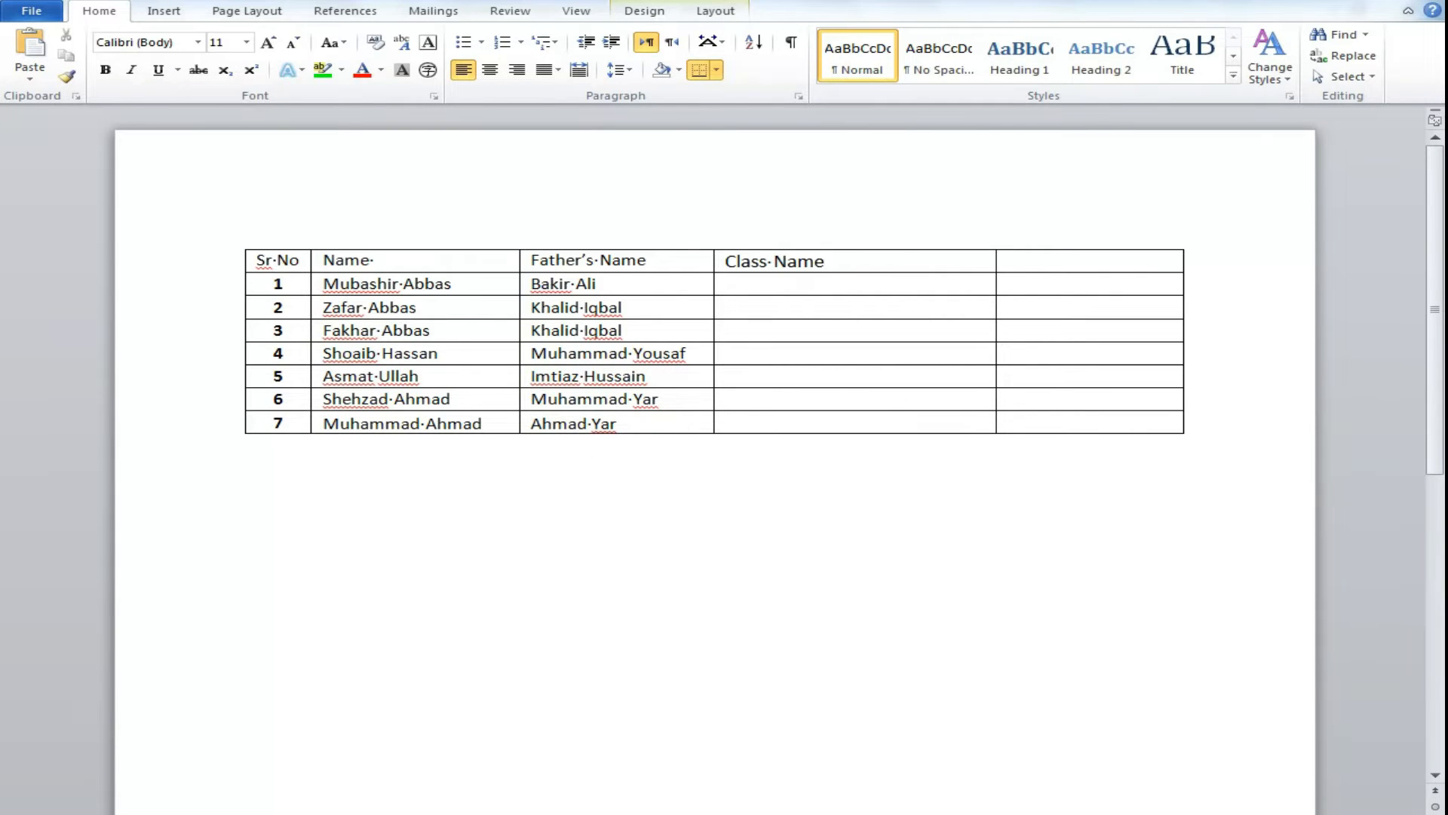
# Step: Copy the first seven class names (E7:E13) from the Excel sheet and paste them under Class Name in the Word table
pyautogui.hotkey('alt', 'Tab')
pyautogui.moveTo(676, 279); pyautogui.dragTo(672, 393)
pyautogui.hotkey('ctrl', 'c')
pyautogui.hotkey('alt', 'Tab')
pyautogui.moveTo(804, 292); pyautogui.dragTo(802, 434)
pyautogui.click(804, 405)
pyautogui.click(793, 293)
pyautogui.moveTo(794, 293); pyautogui.dragTo(790, 413)
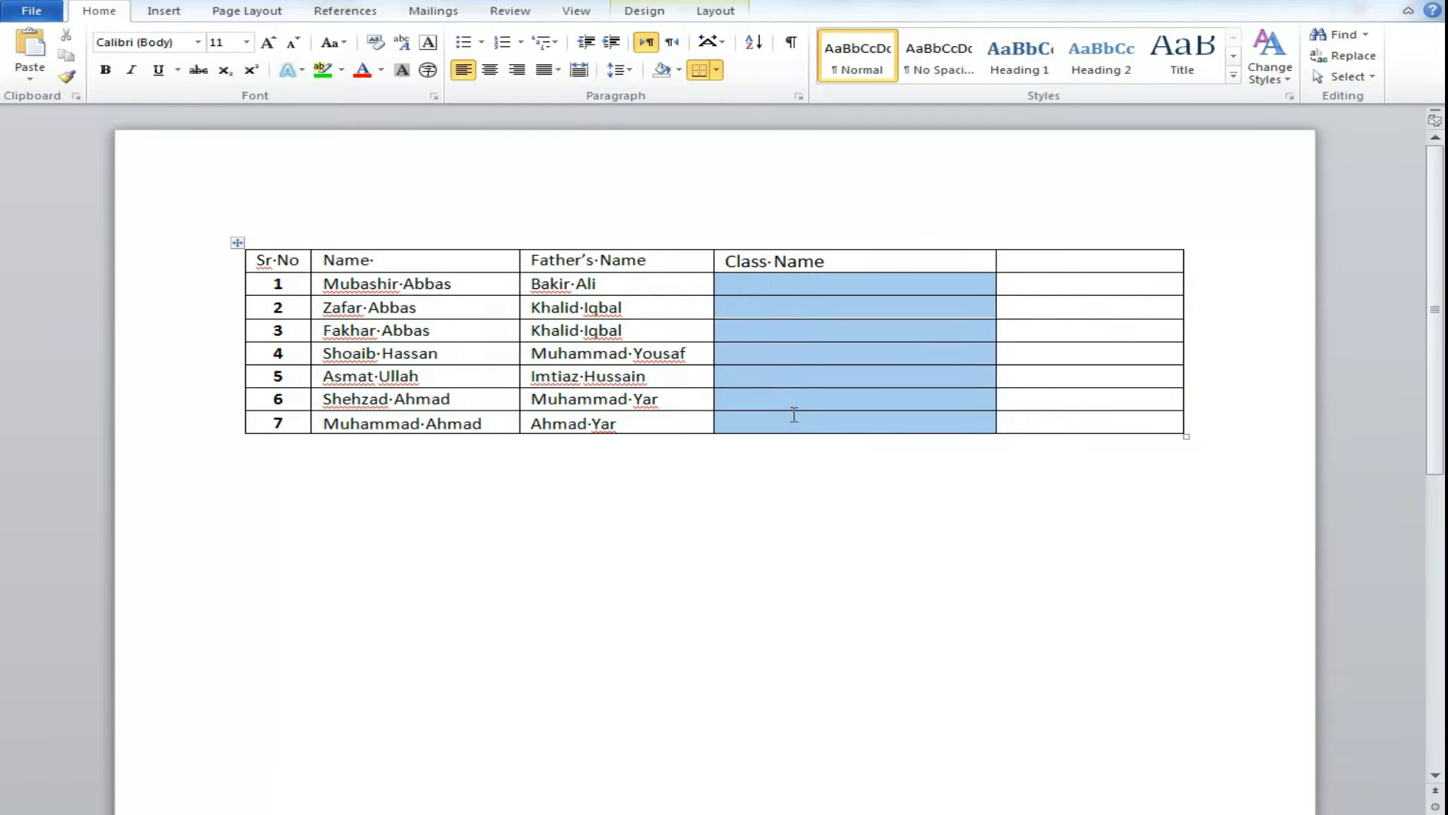
pyautogui.hotkey('ctrl', 'v')
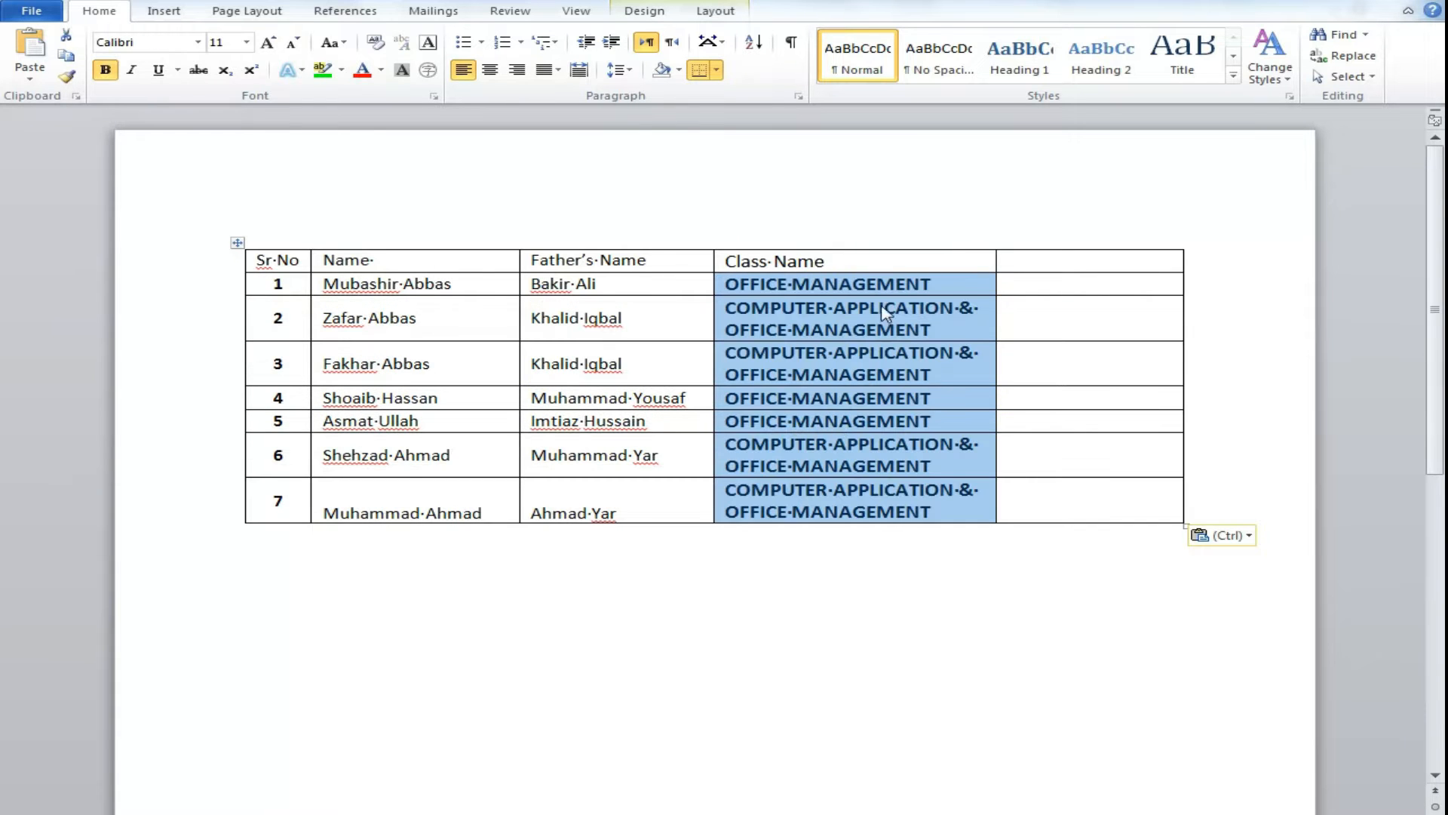
# Step: Set the pasted class names to font size 10 and remove their bold formatting
pyautogui.click(267, 42)
pyautogui.click(246, 42)
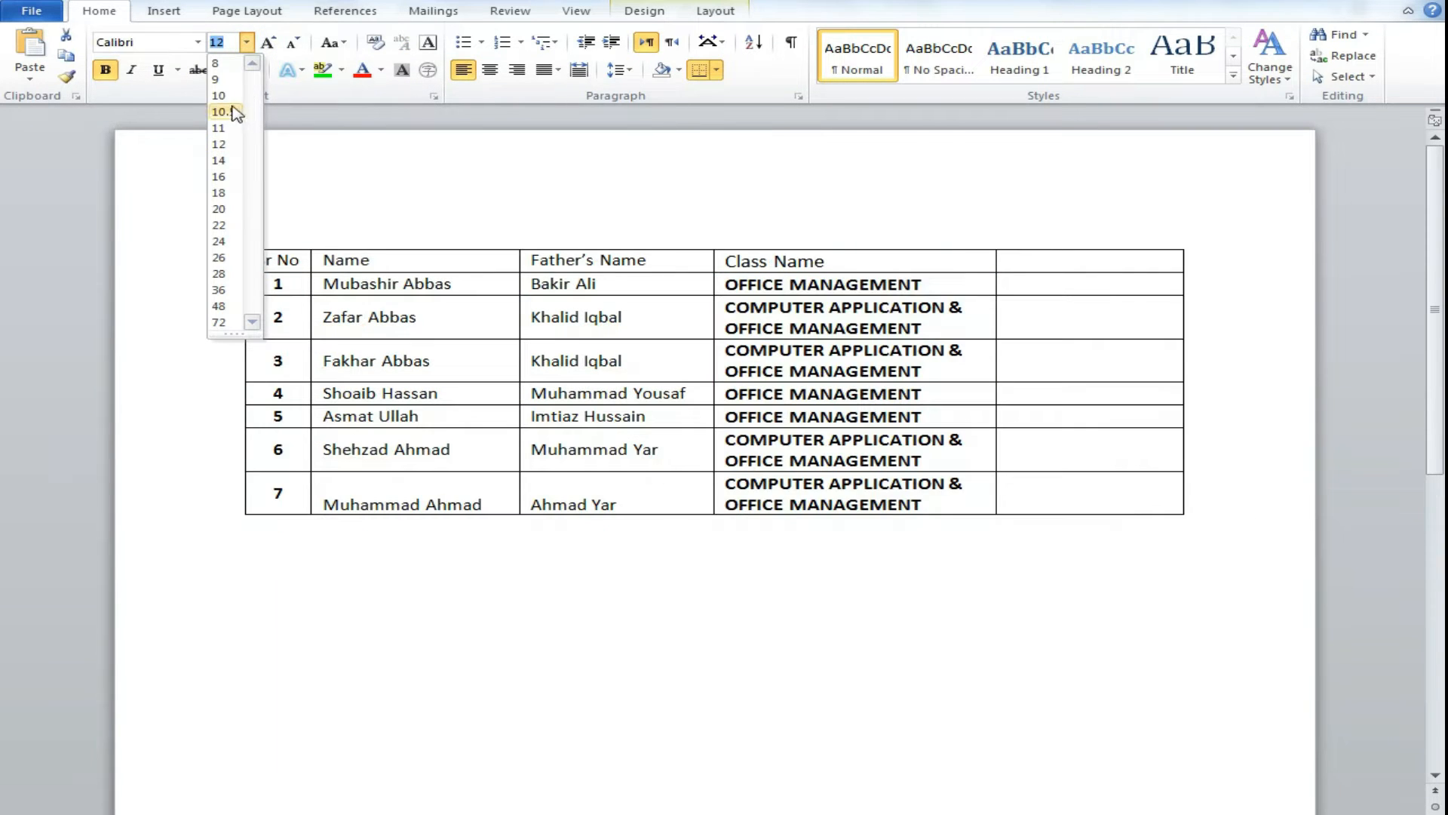
pyautogui.click(237, 96)
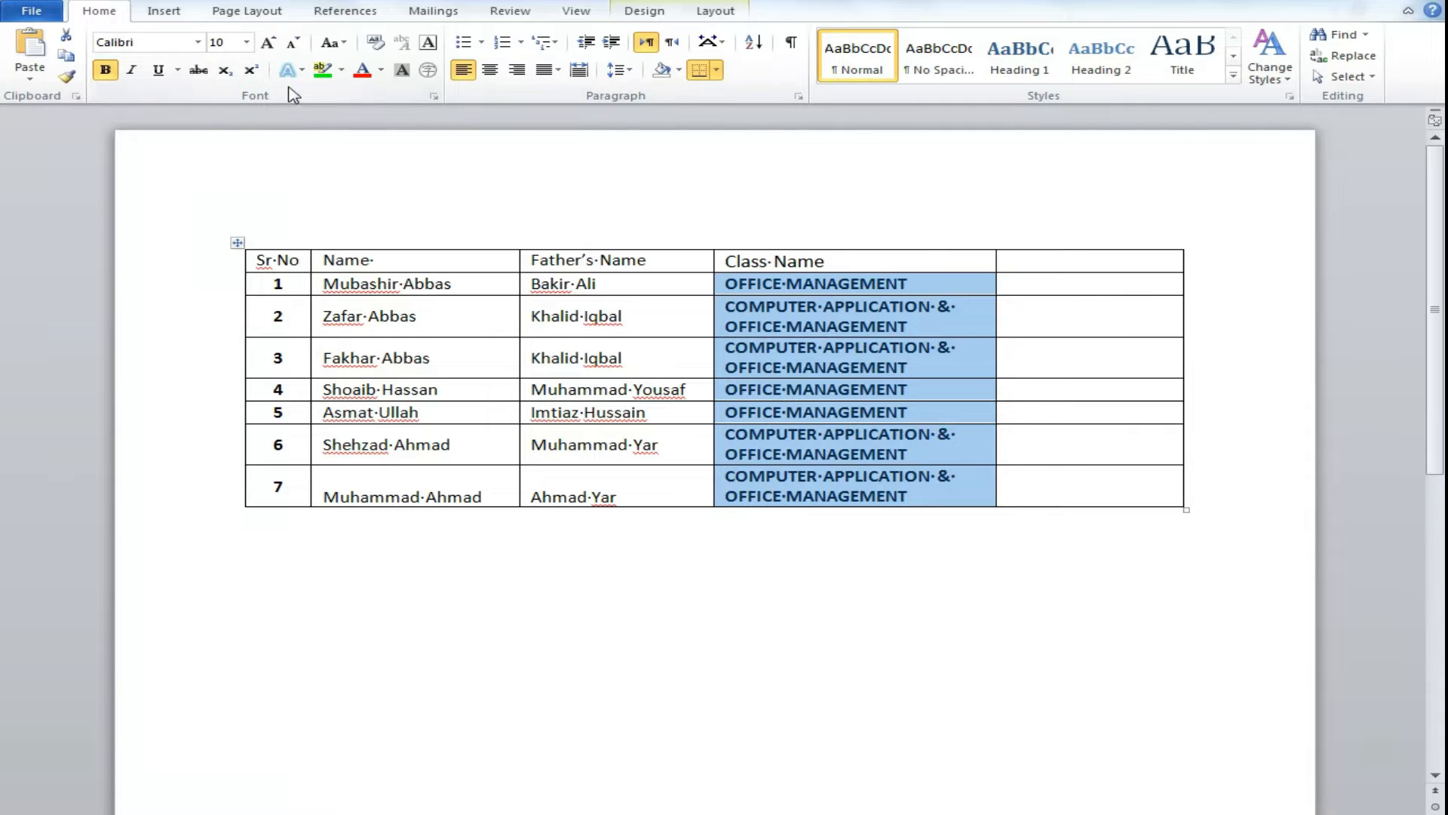
pyautogui.click(105, 70)
pyautogui.click(787, 327)
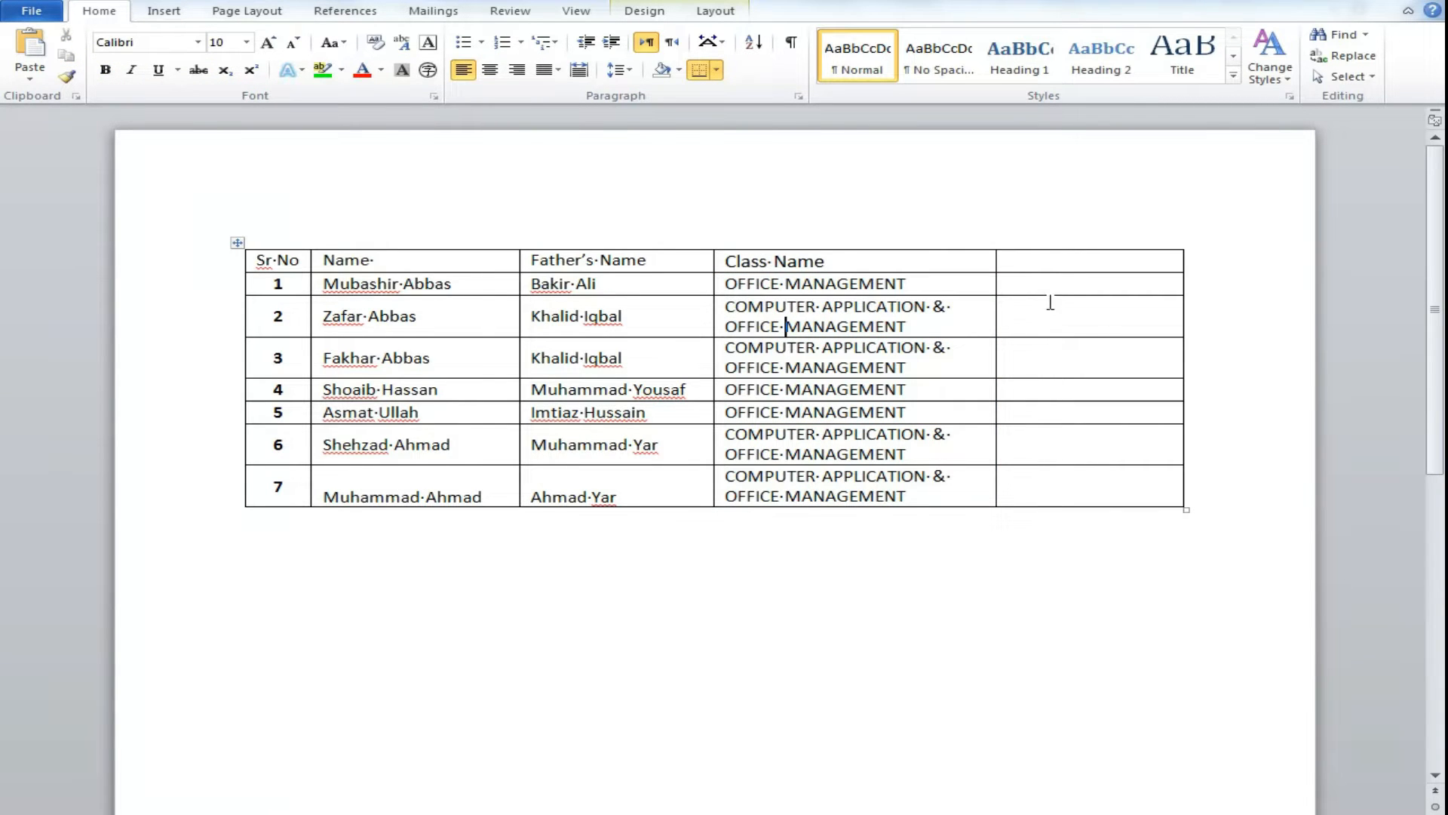
# Step: Check the remaining heading in the Excel sheet and enter "Student ID" as the Word table's fifth column header
pyautogui.hotkey('alt', 'Tab')
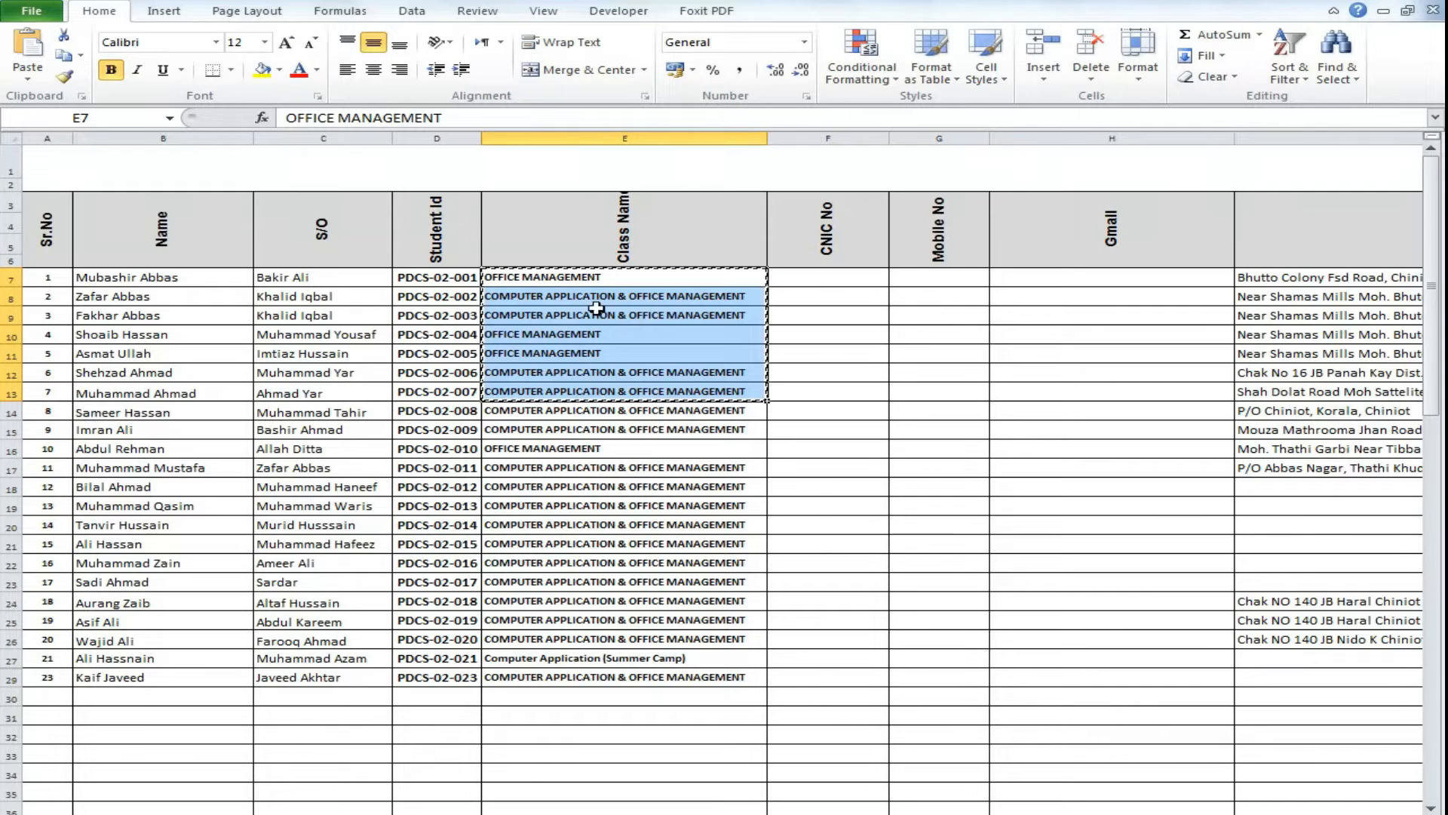
pyautogui.hotkey('alt', 'Tab')
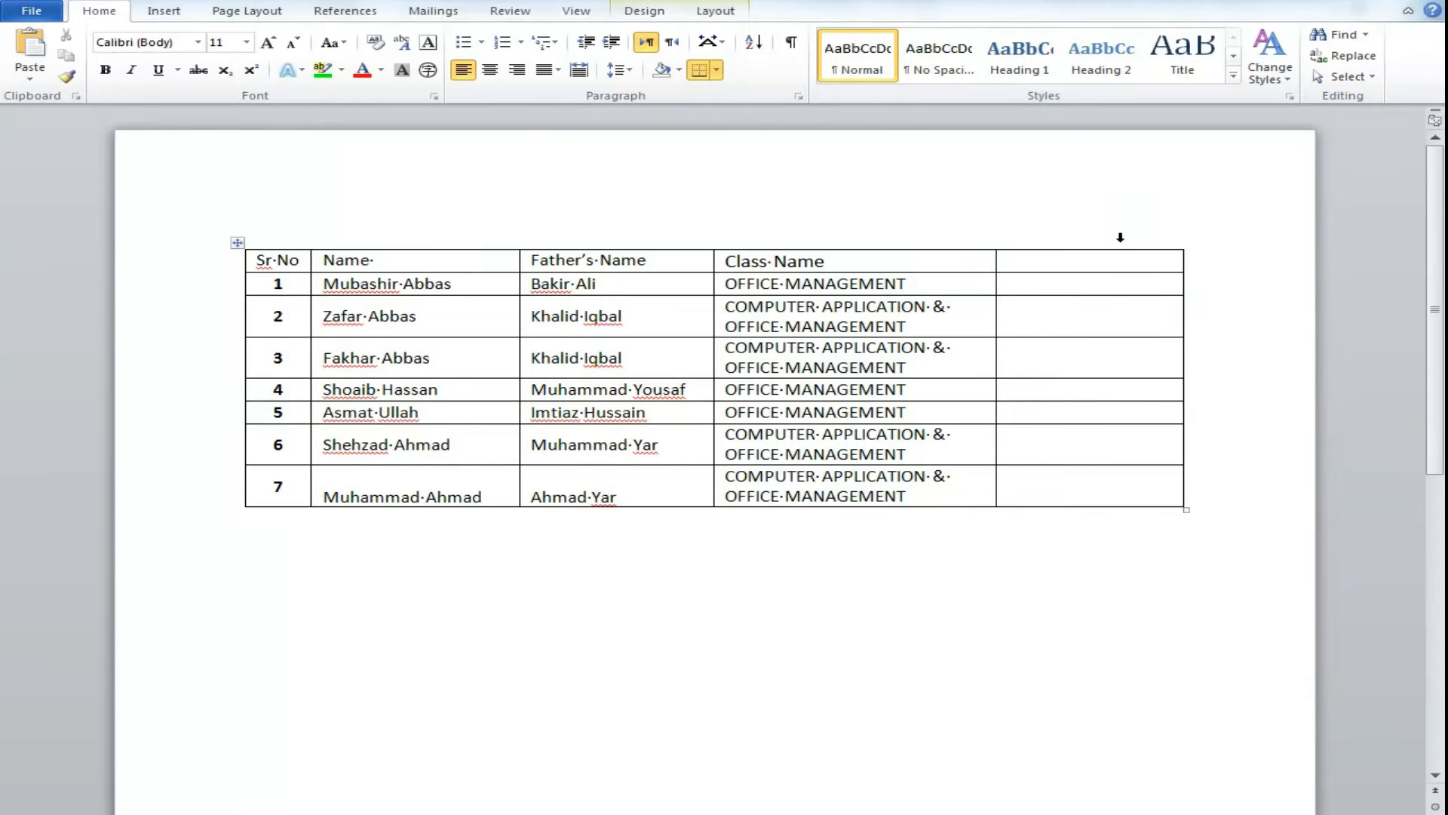
pyautogui.write('Student ID')
# Step: Copy the first seven student IDs (D7:D13) from the Excel sheet and paste them under Student ID in the Word table
pyautogui.hotkey('alt', 'Tab')
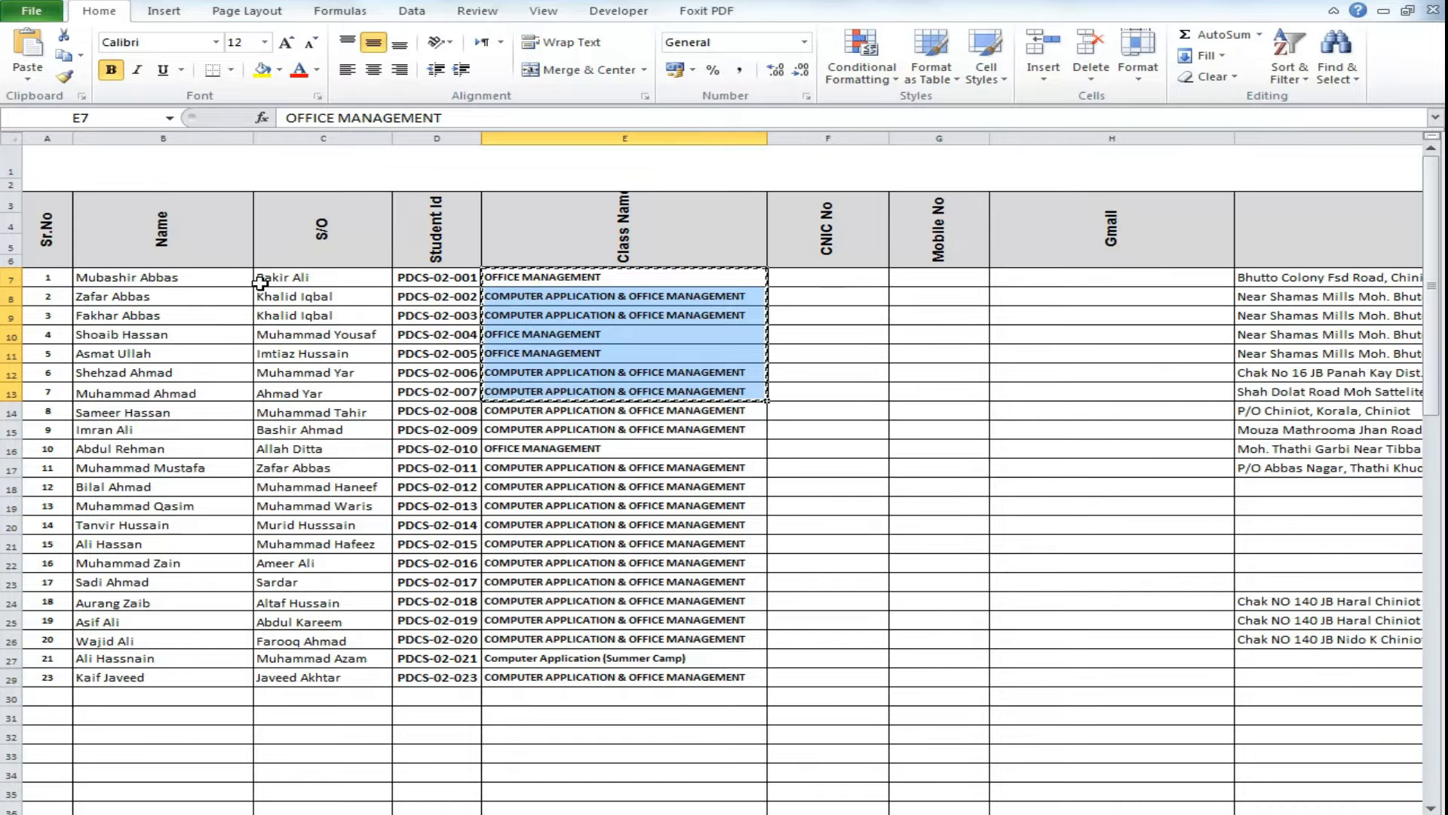
pyautogui.moveTo(418, 276); pyautogui.dragTo(410, 393)
pyautogui.hotkey('ctrl', 'c')
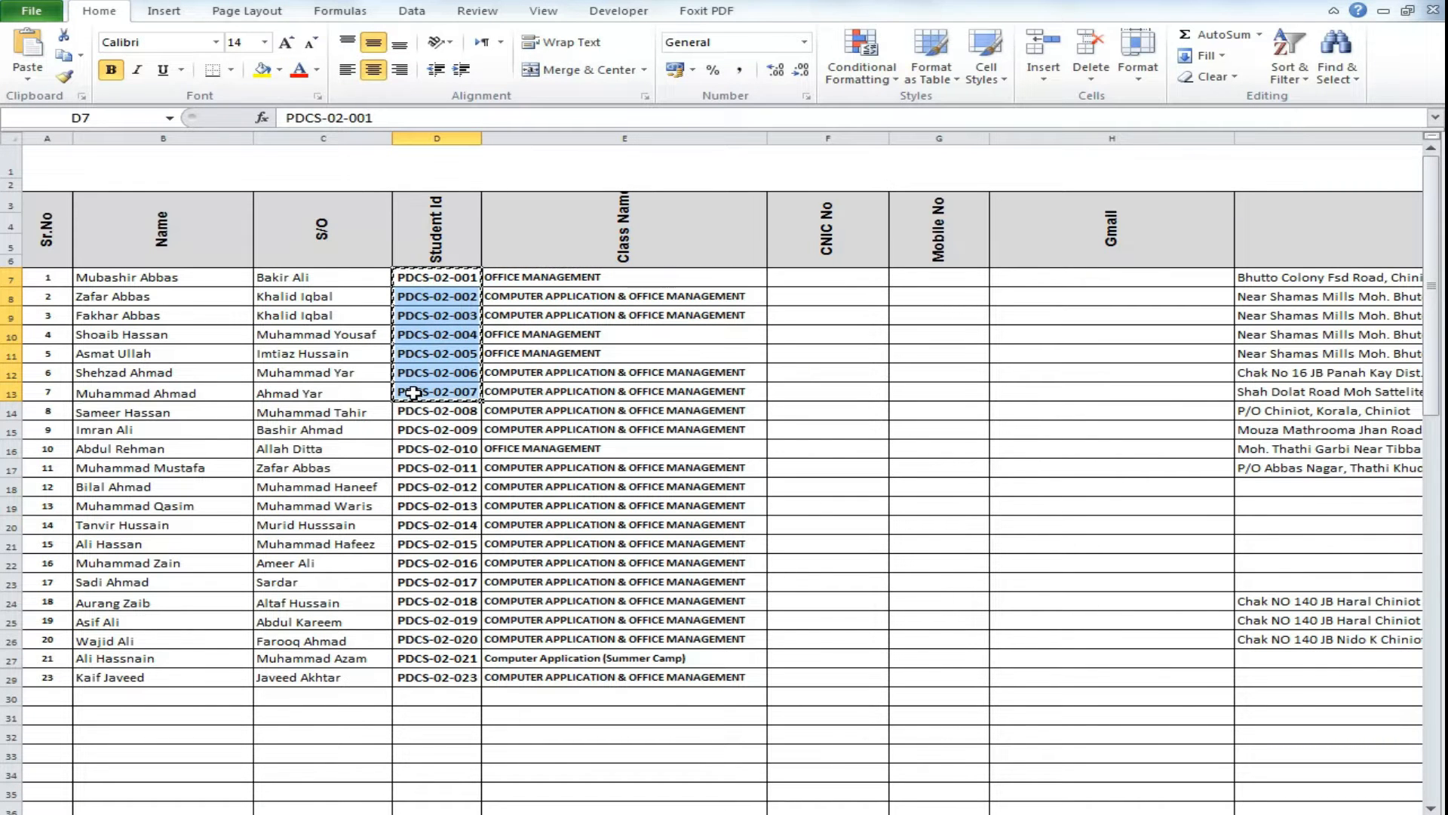
pyautogui.hotkey('alt', 'Tab')
pyautogui.moveTo(1091, 282); pyautogui.dragTo(1074, 494)
pyautogui.hotkey('ctrl', 'v')
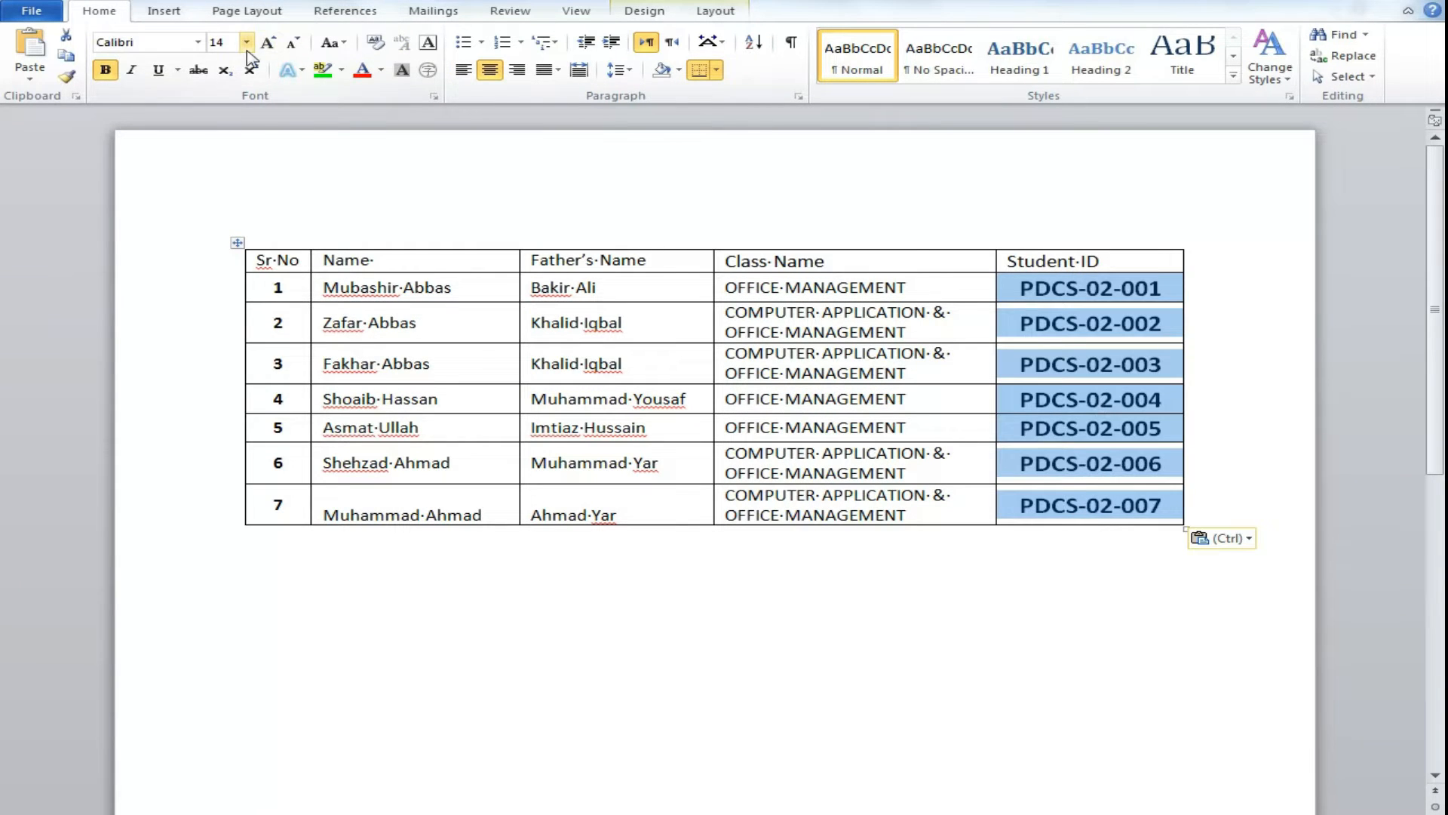
# Step: Set the pasted student IDs to font size 10, remove their bold formatting and left-align them
pyautogui.click(247, 46)
pyautogui.click(220, 93)
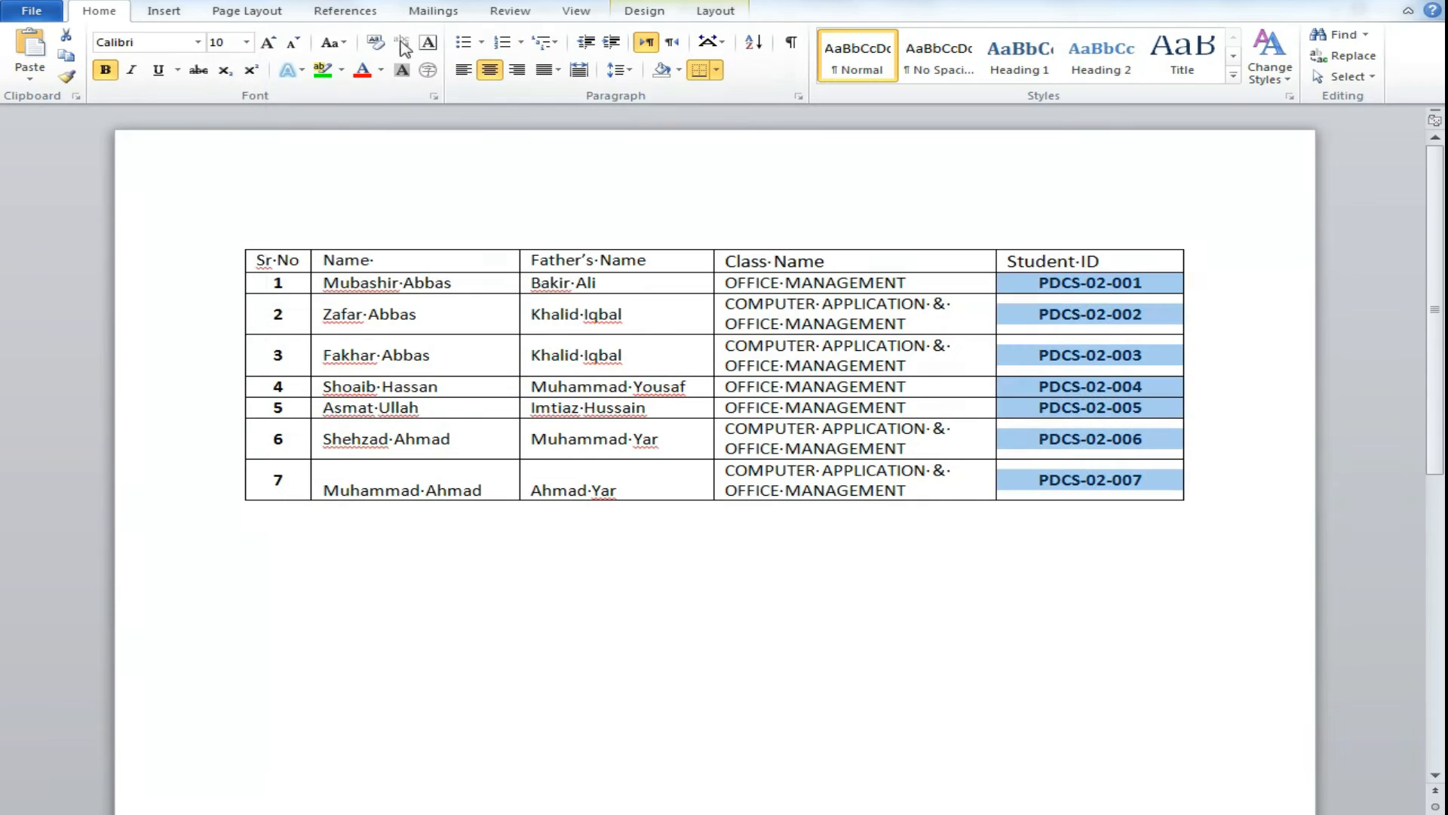
pyautogui.click(106, 71)
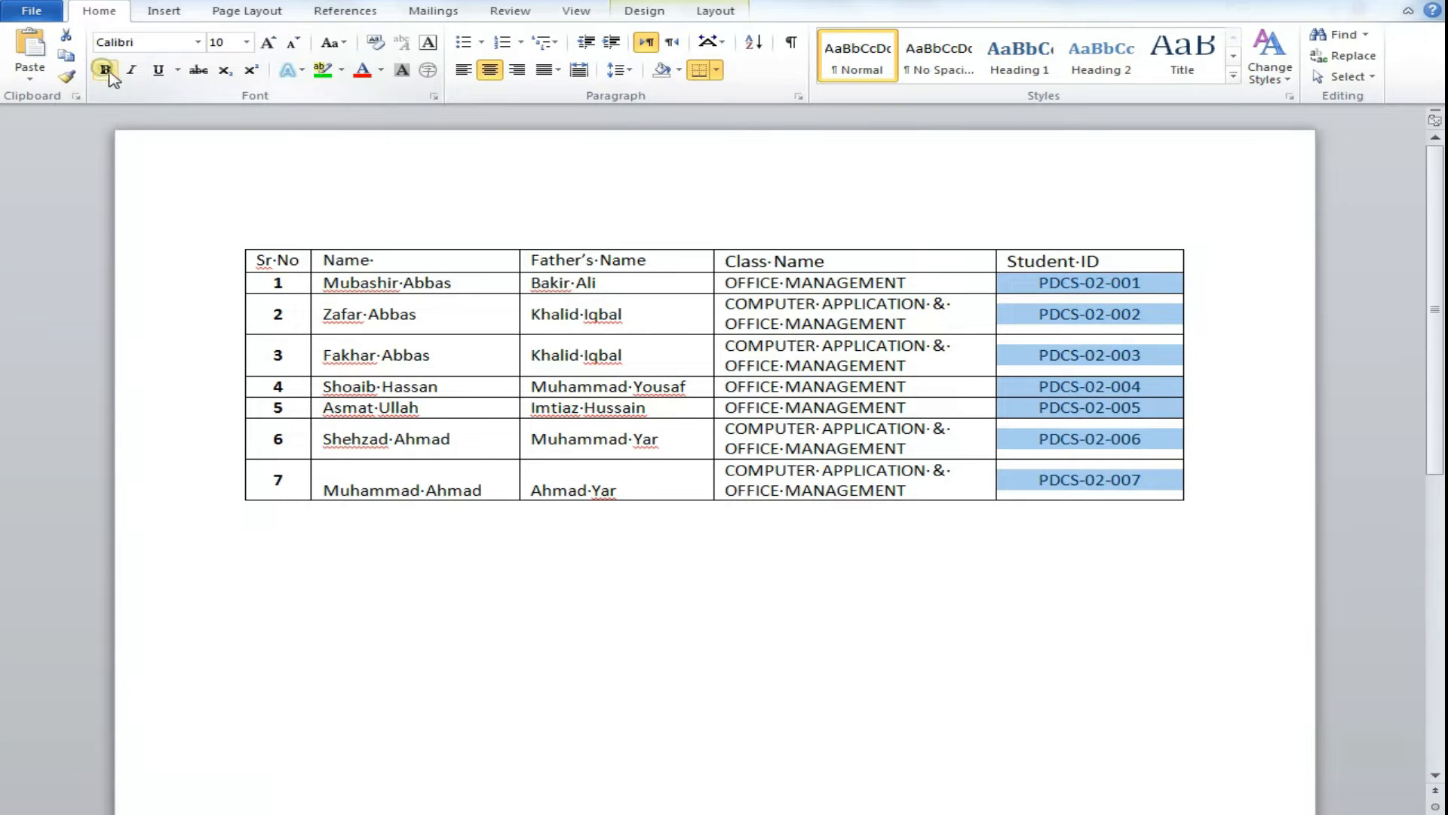
pyautogui.click(463, 70)
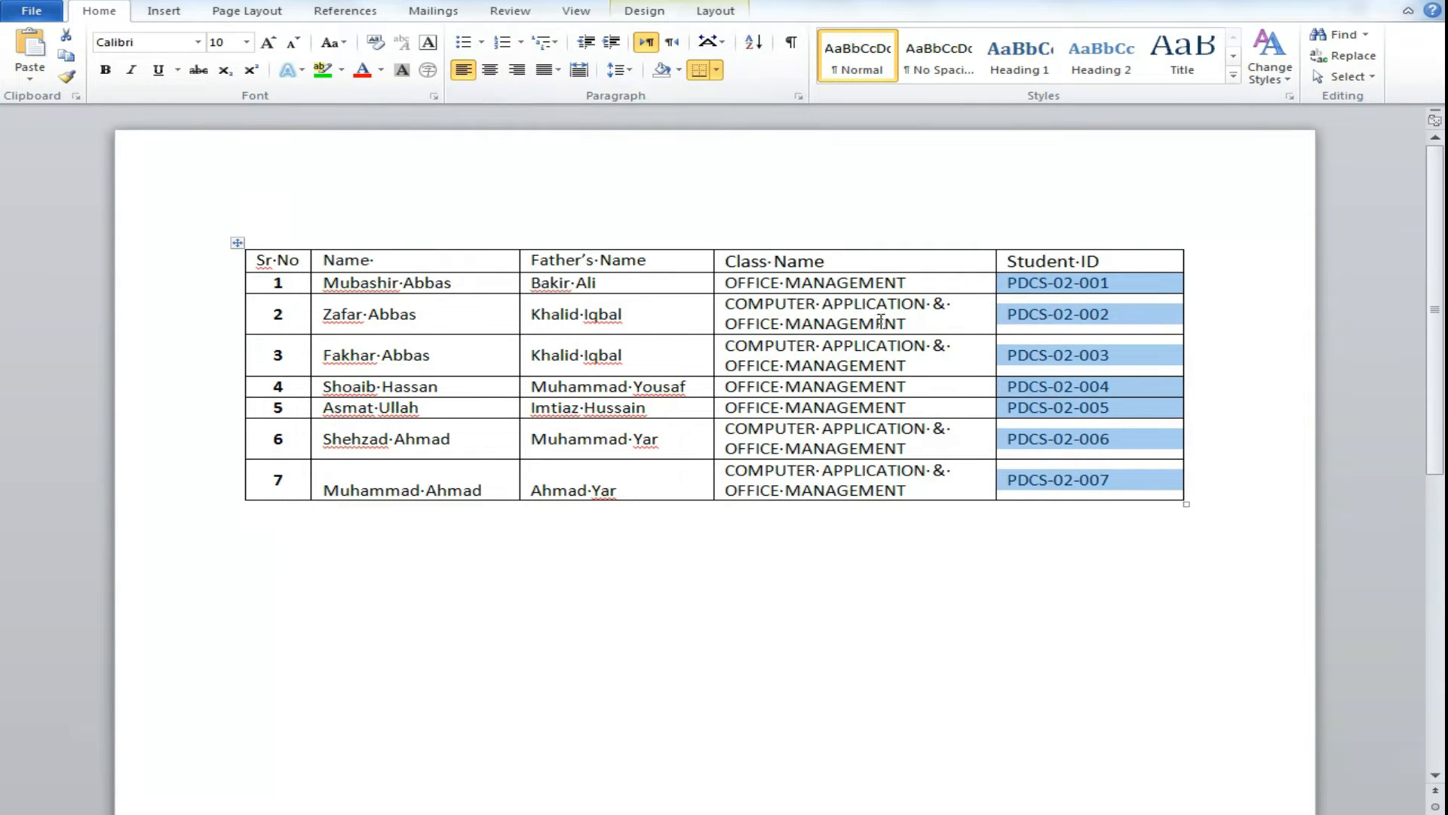
pyautogui.click(862, 304)
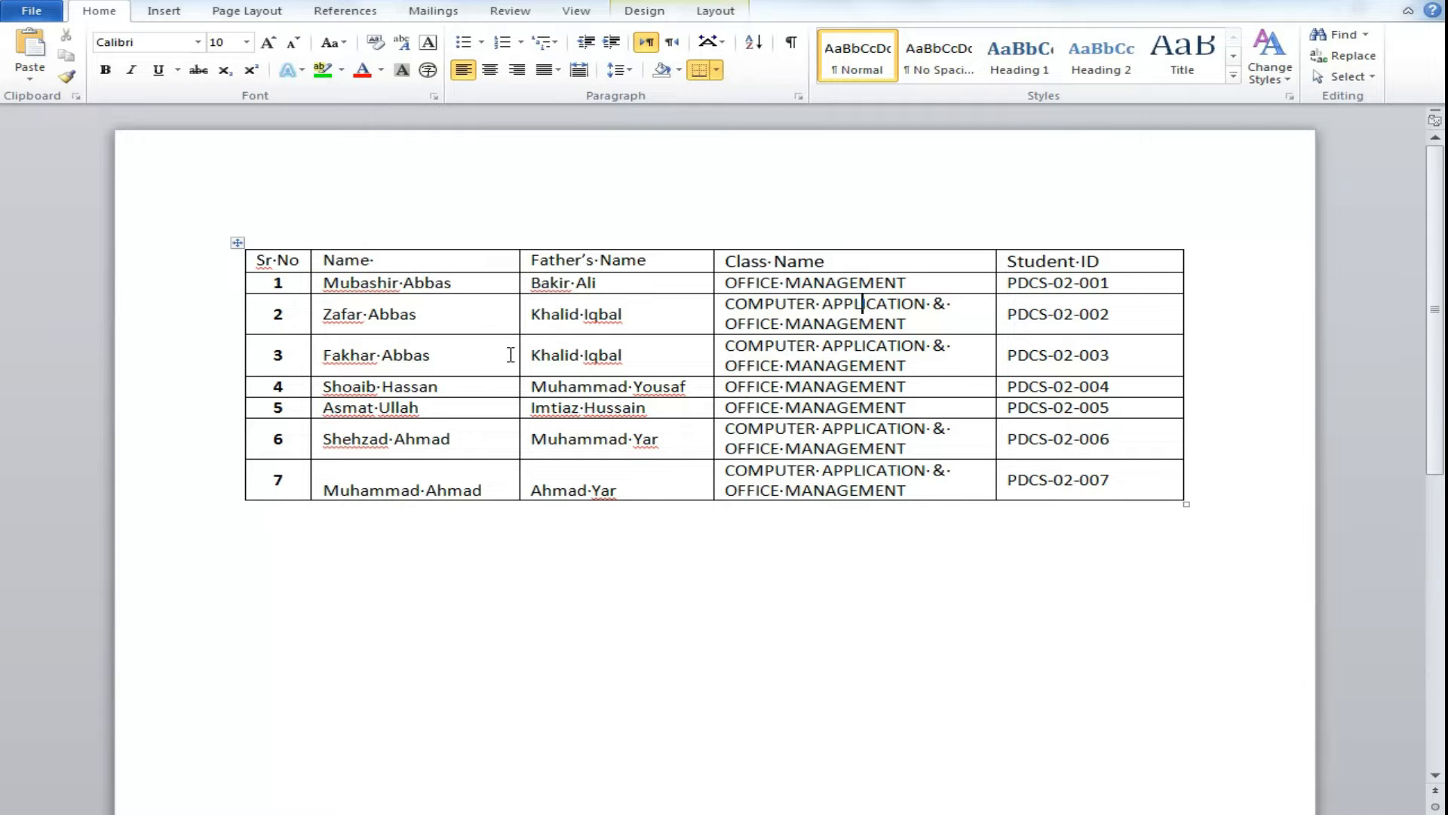
pyautogui.hotkey('alt', 'Tab')
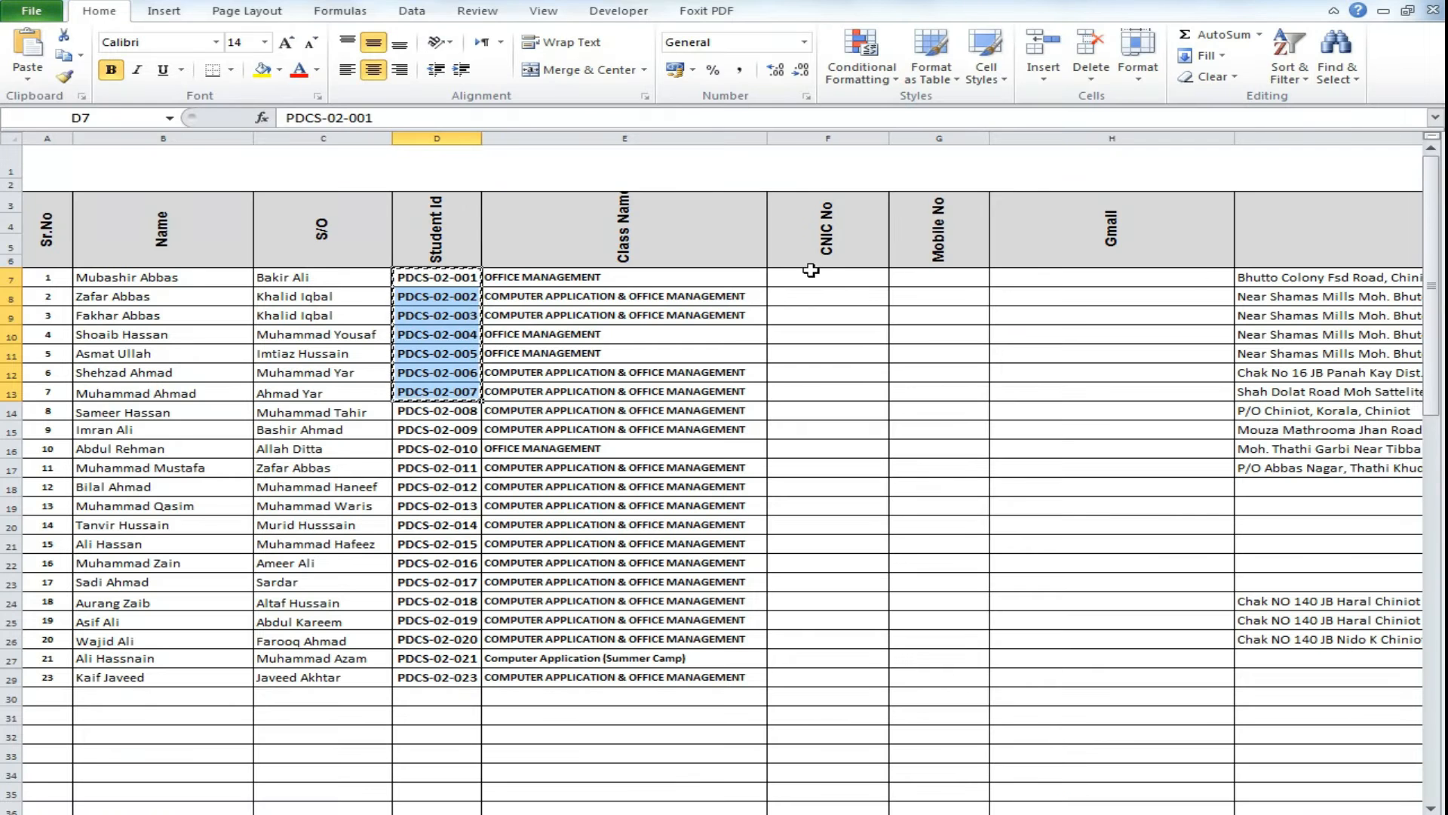
pyautogui.moveTo(1252, 278); pyautogui.dragTo(1413, 637)
pyautogui.hotkey('ctrl', 'c')
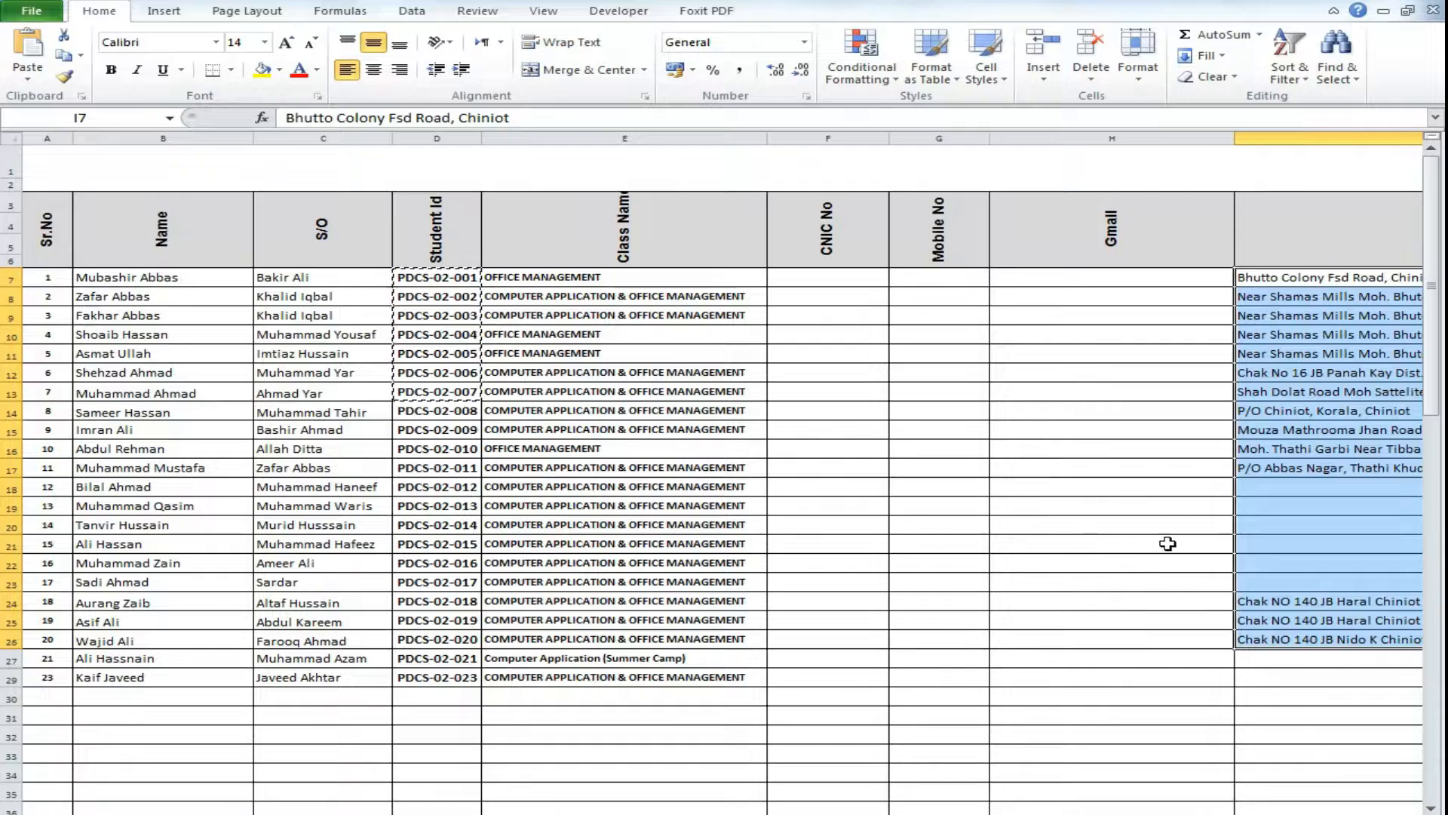
# Step: Check the "Insert Columns & Row" topic in the tutorial outline in the Word file Document1
pyautogui.hotkey('alt', 'Tab')
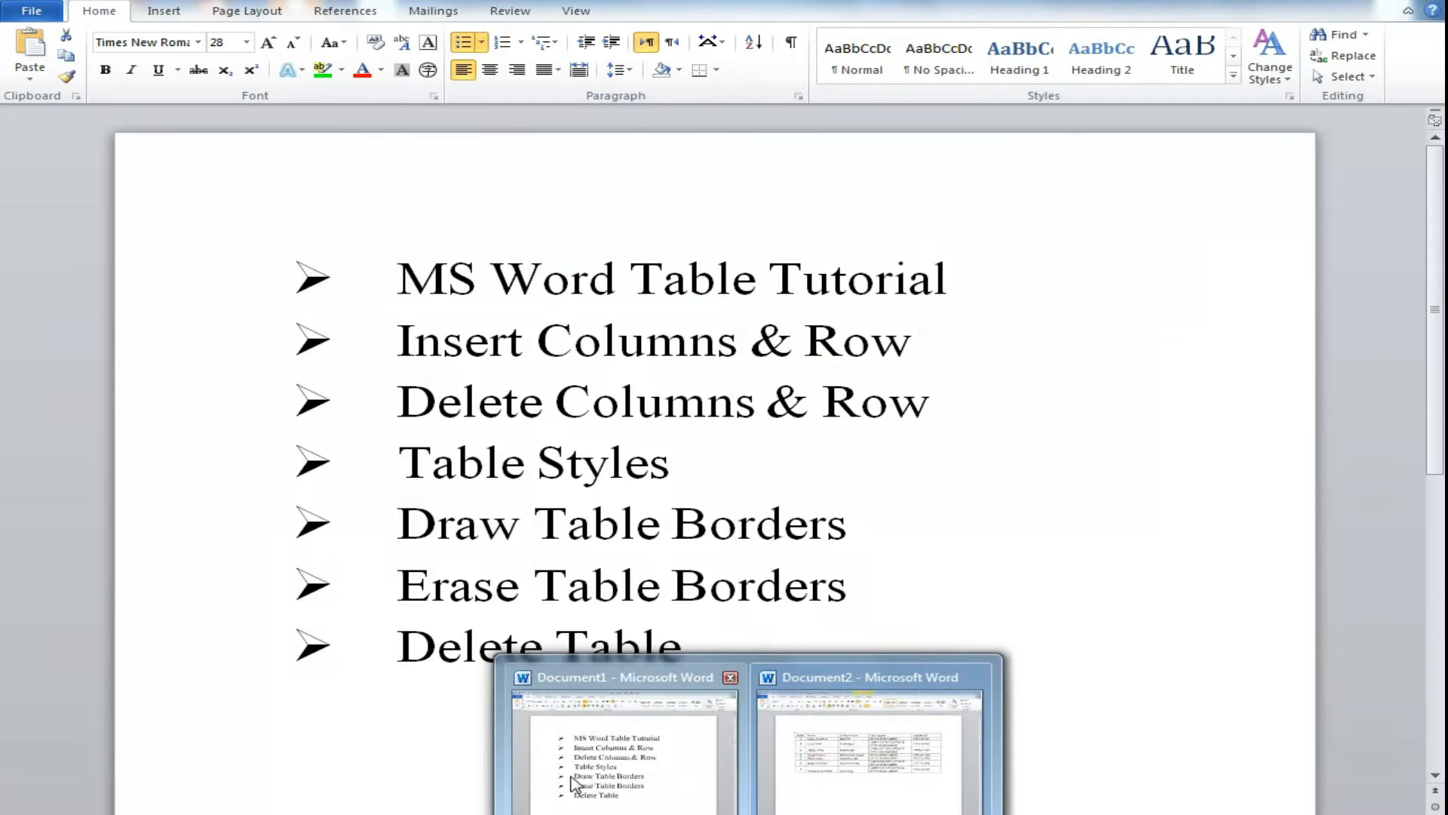
pyautogui.click(614, 726)
pyautogui.tripleClick(638, 347)
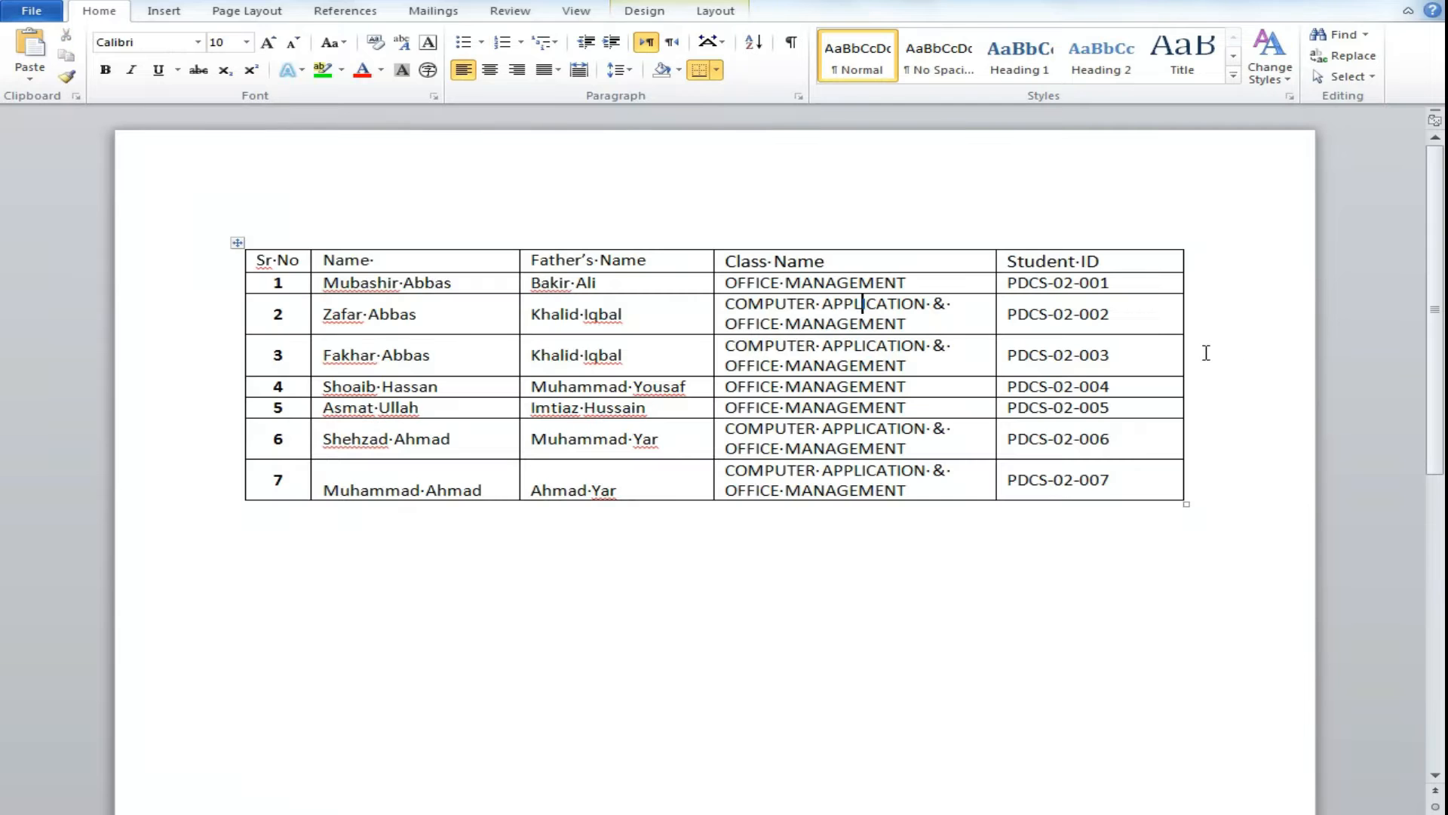
# Step: Insert a column to the right of Student ID in the Word table and enter "Address" as its header
pyautogui.click(1157, 256)
pyautogui.rightClick(1158, 257)
pyautogui.moveTo(1216, 369)
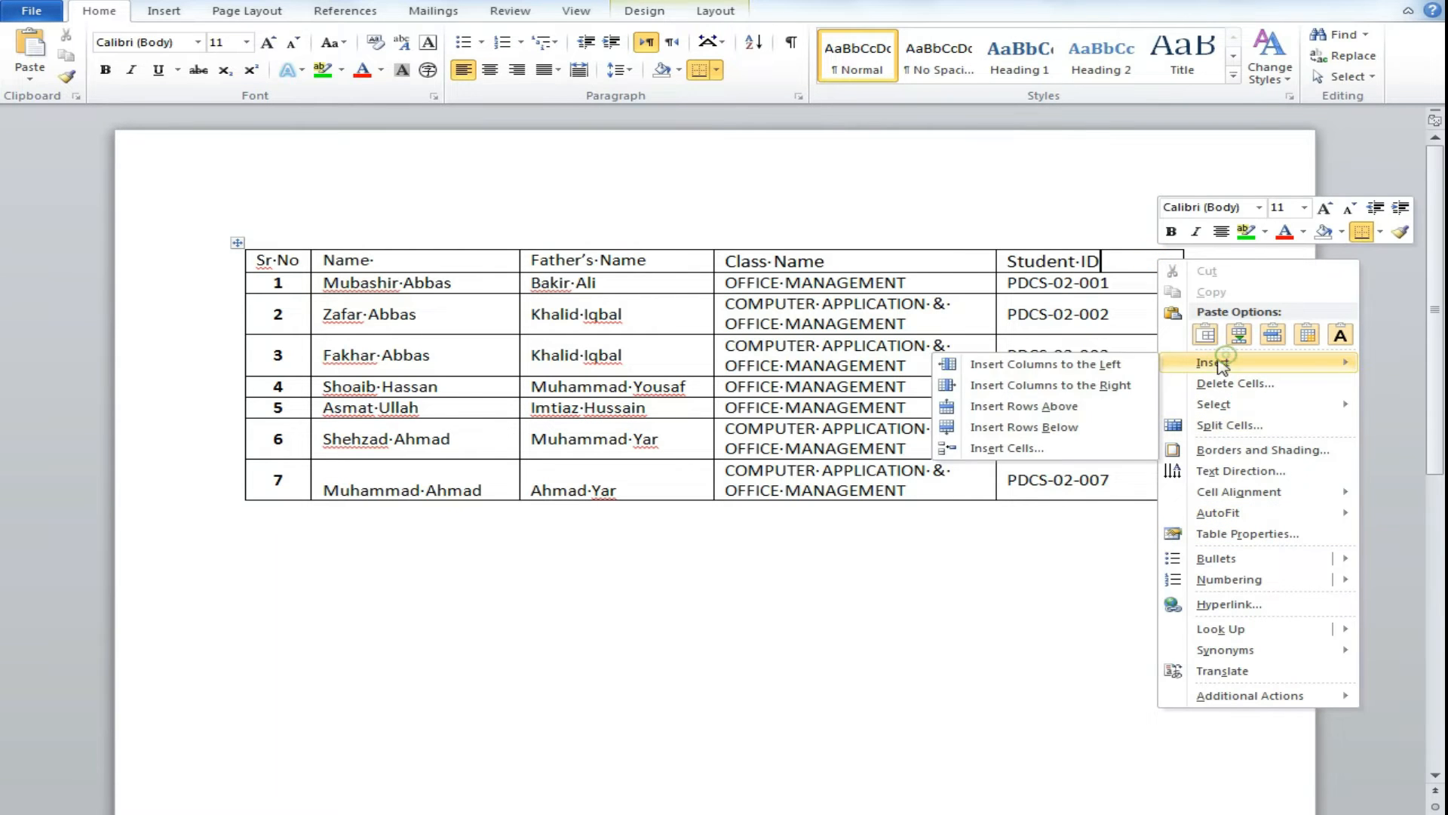
pyautogui.click(1041, 384)
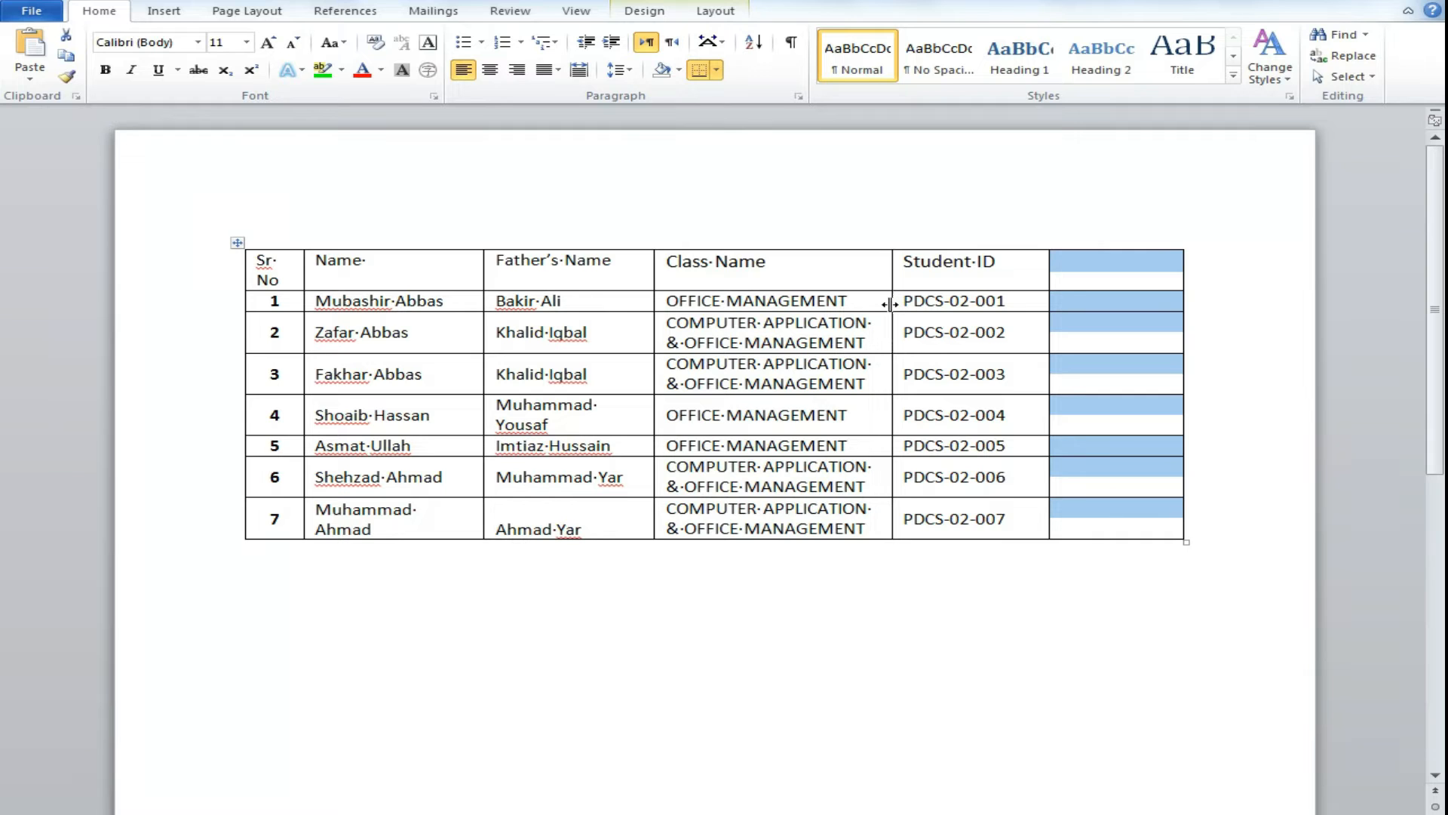
pyautogui.click(1103, 273)
pyautogui.write('Adress')
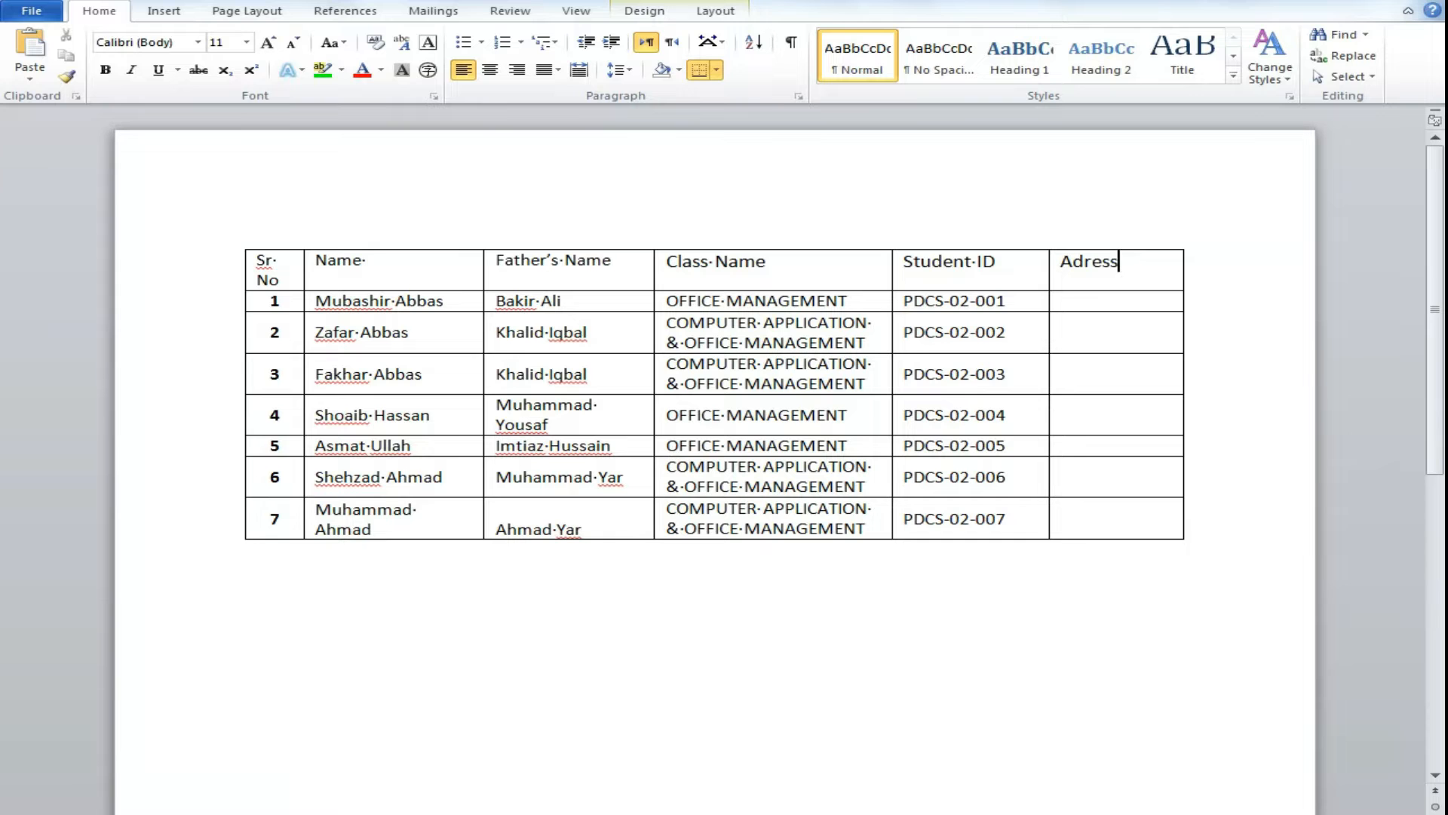
pyautogui.press('Left')
pyautogui.write('d')
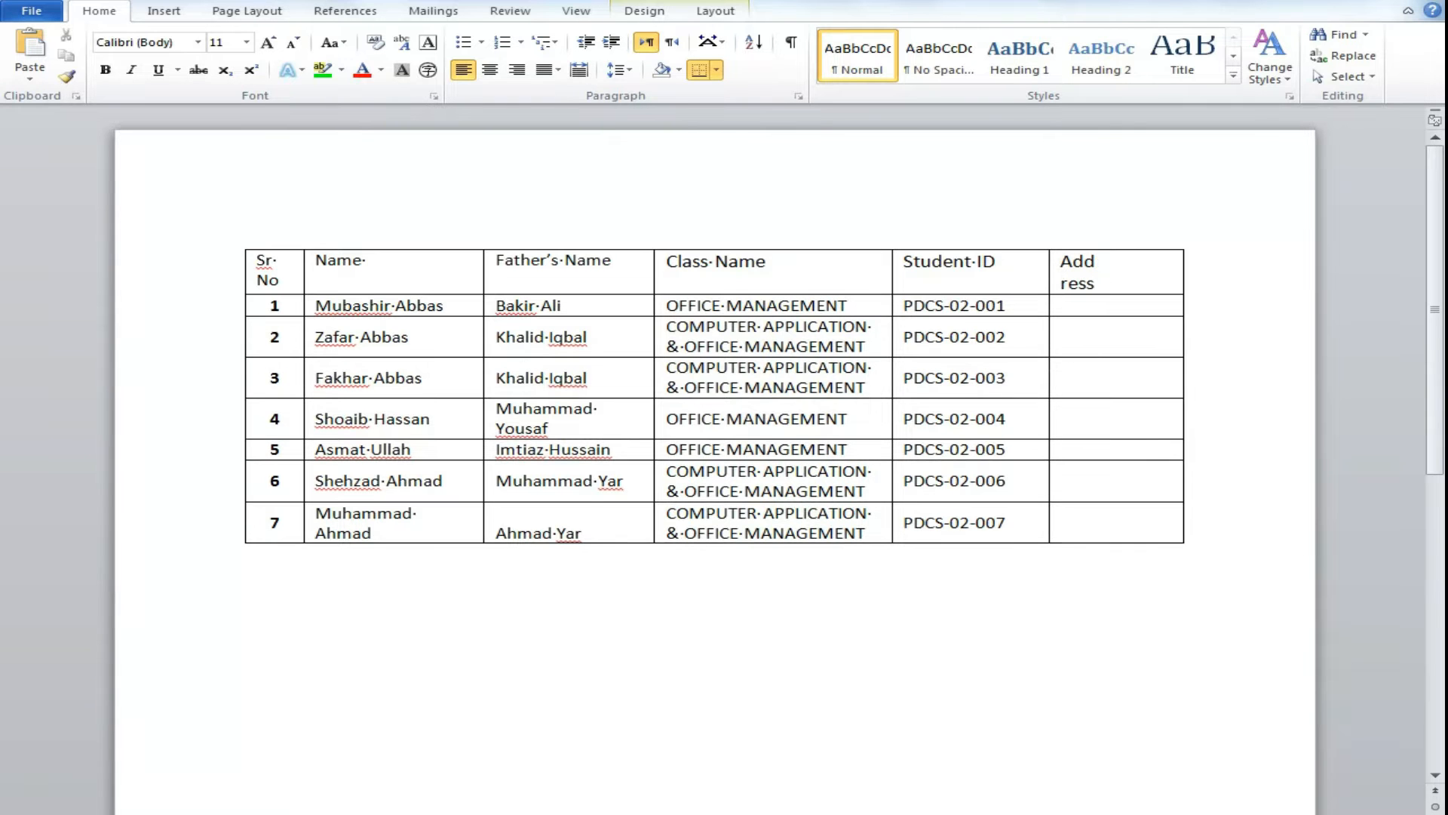
pyautogui.press('Down')
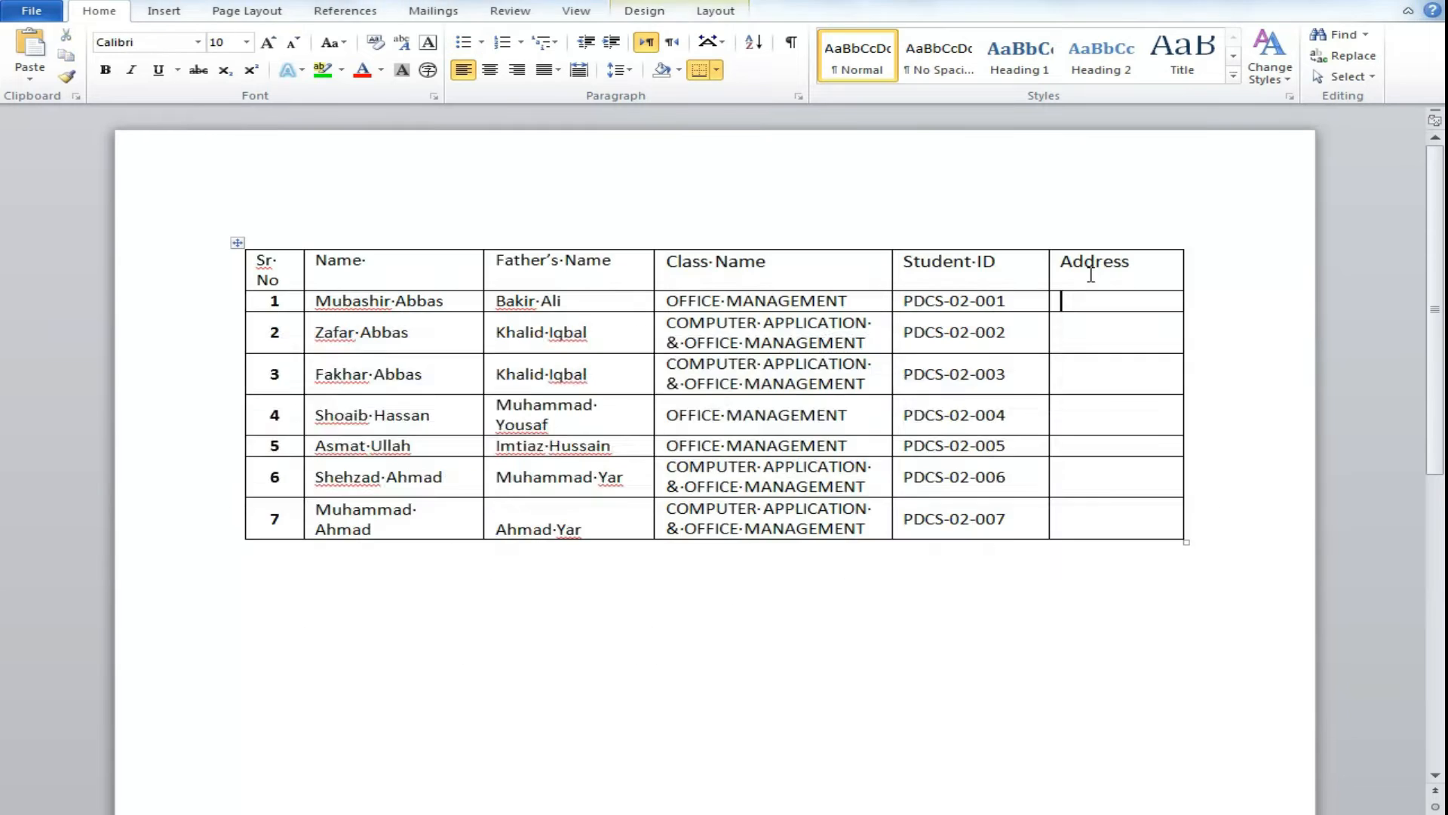
# Step: Copy the first seven addresses (I7:I13) from the Excel sheet and paste them under Address in the Word table
pyautogui.hotkey('alt', 'Tab')
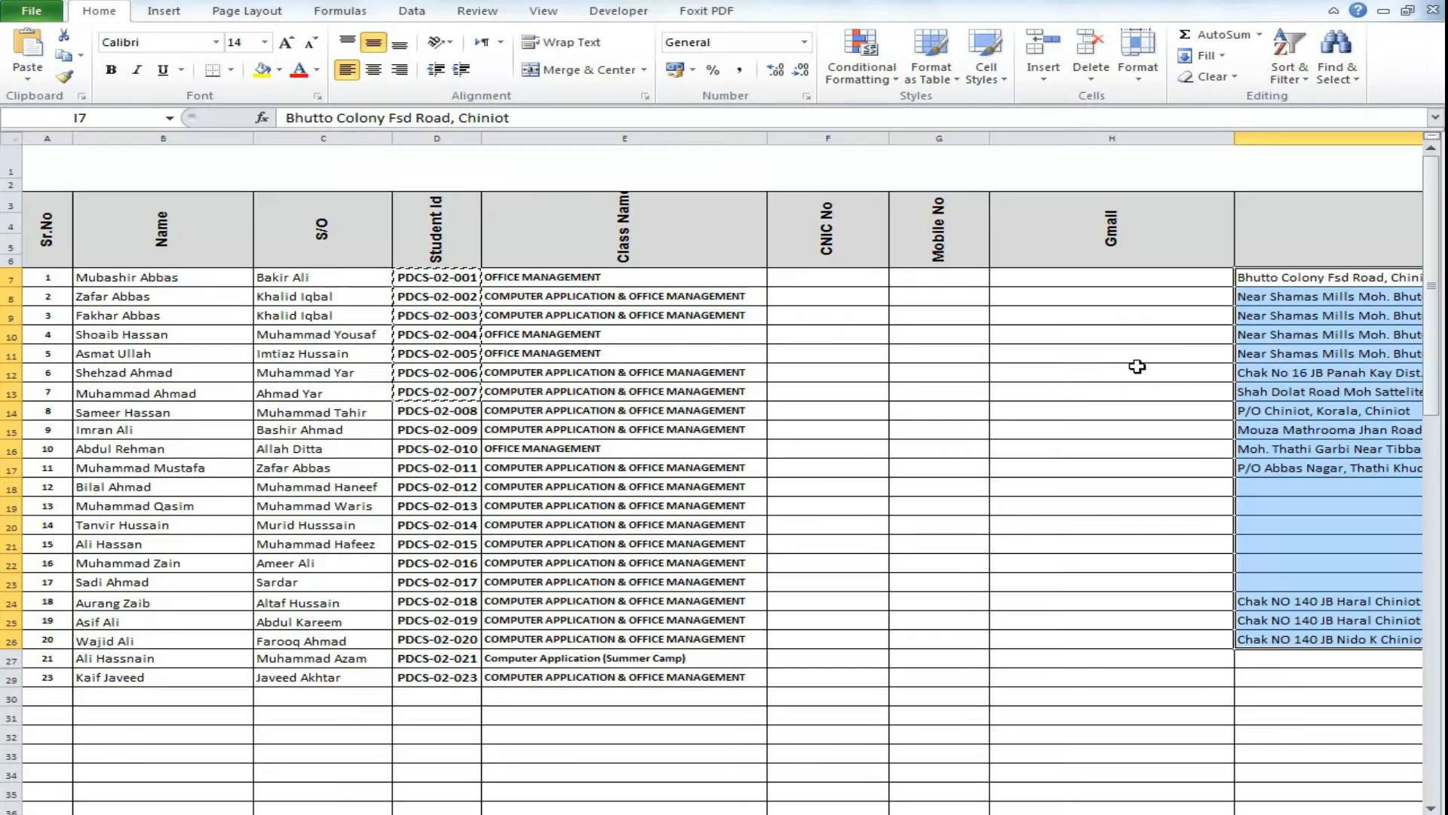
pyautogui.click(1249, 303)
pyautogui.moveTo(1303, 278); pyautogui.dragTo(1298, 384)
pyautogui.hotkey('ctrl', 'c')
pyautogui.hotkey('alt', 'Tab')
pyautogui.moveTo(1119, 300); pyautogui.dragTo(1120, 534)
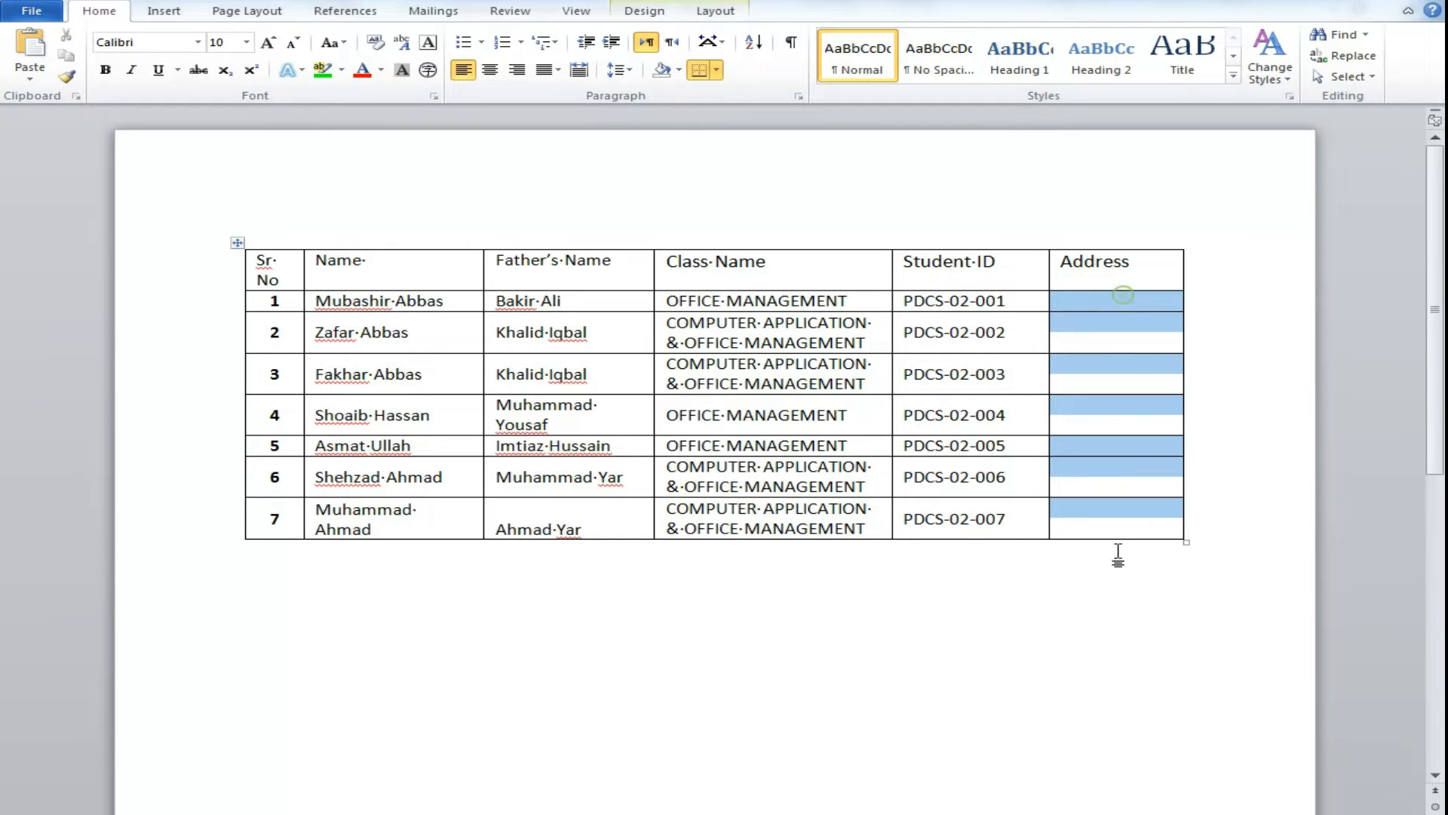
pyautogui.hotkey('ctrl', 'v')
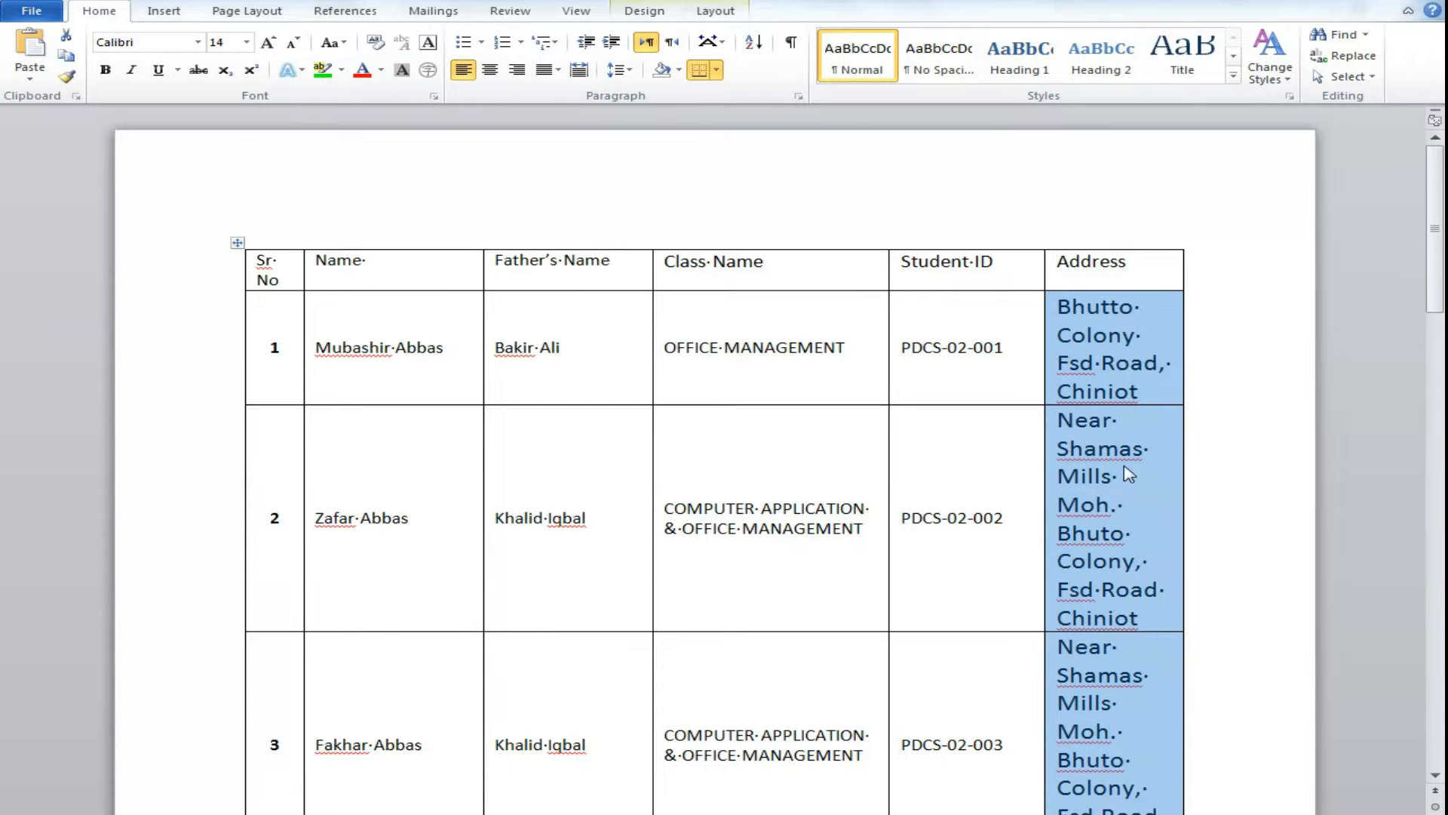
# Step: Set the pasted addresses to font size 10
pyautogui.moveTo(1435, 227); pyautogui.dragTo(1436, 410)
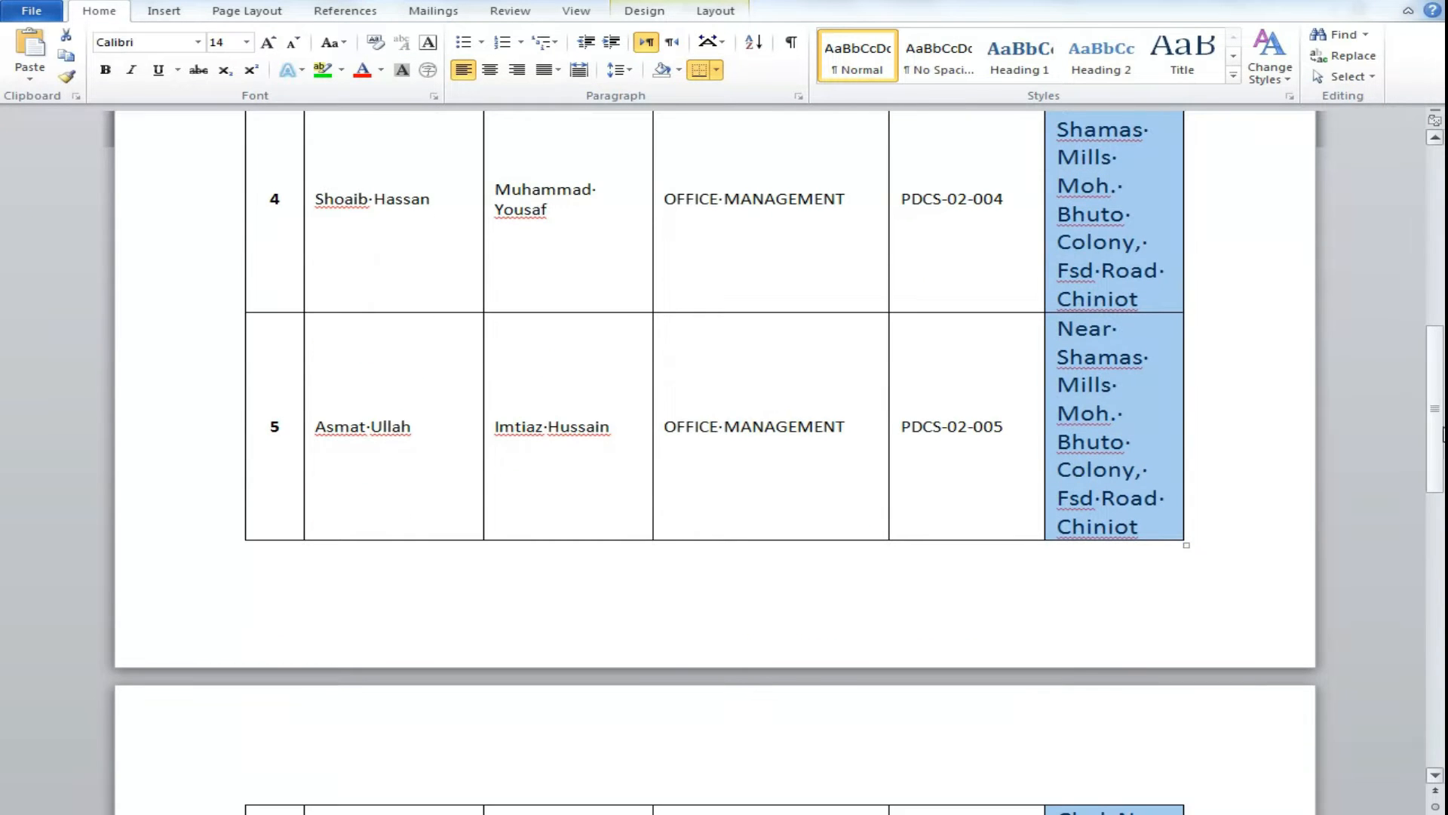
pyautogui.scroll(10, 1443, 433)
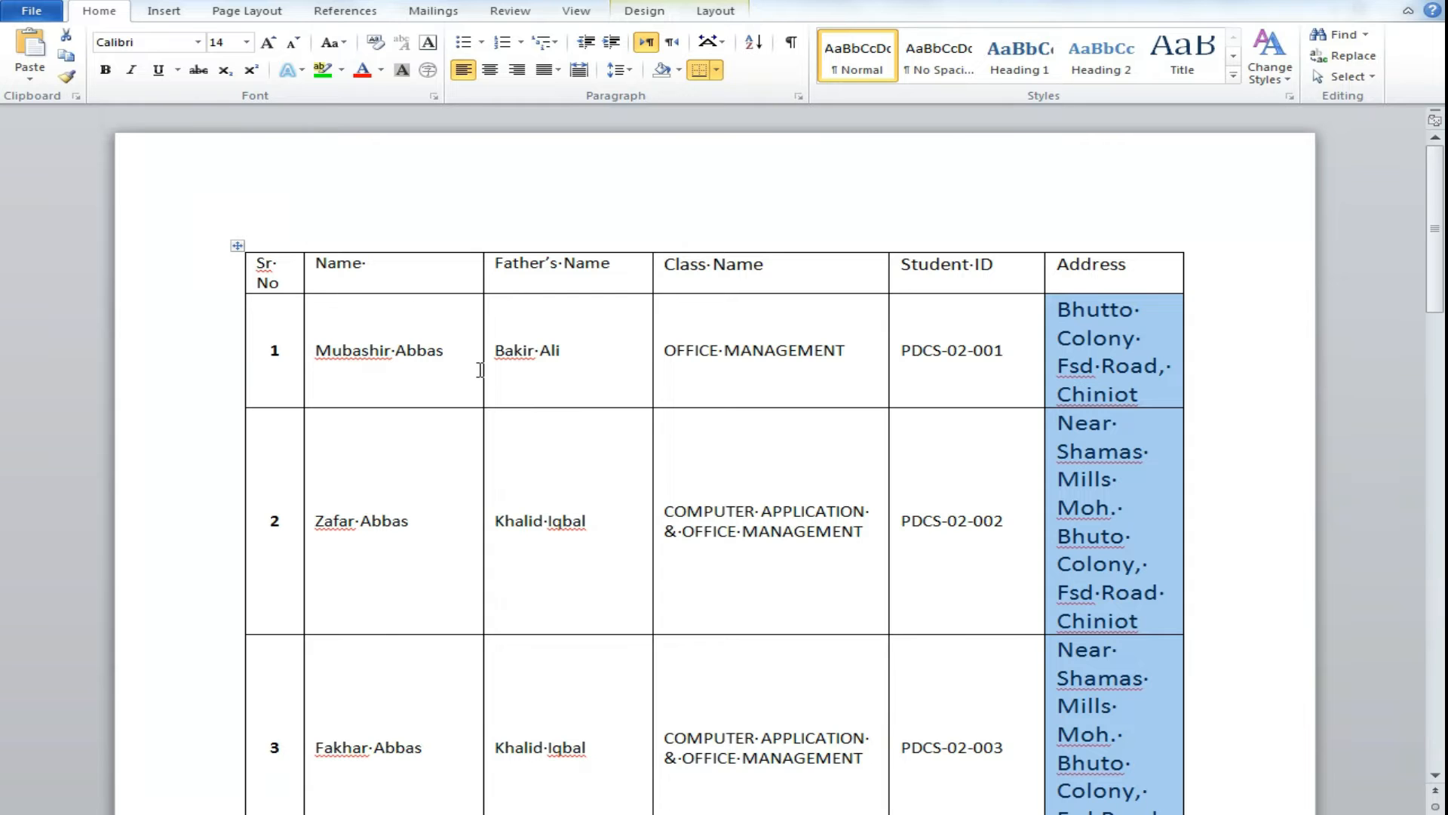
pyautogui.click(247, 42)
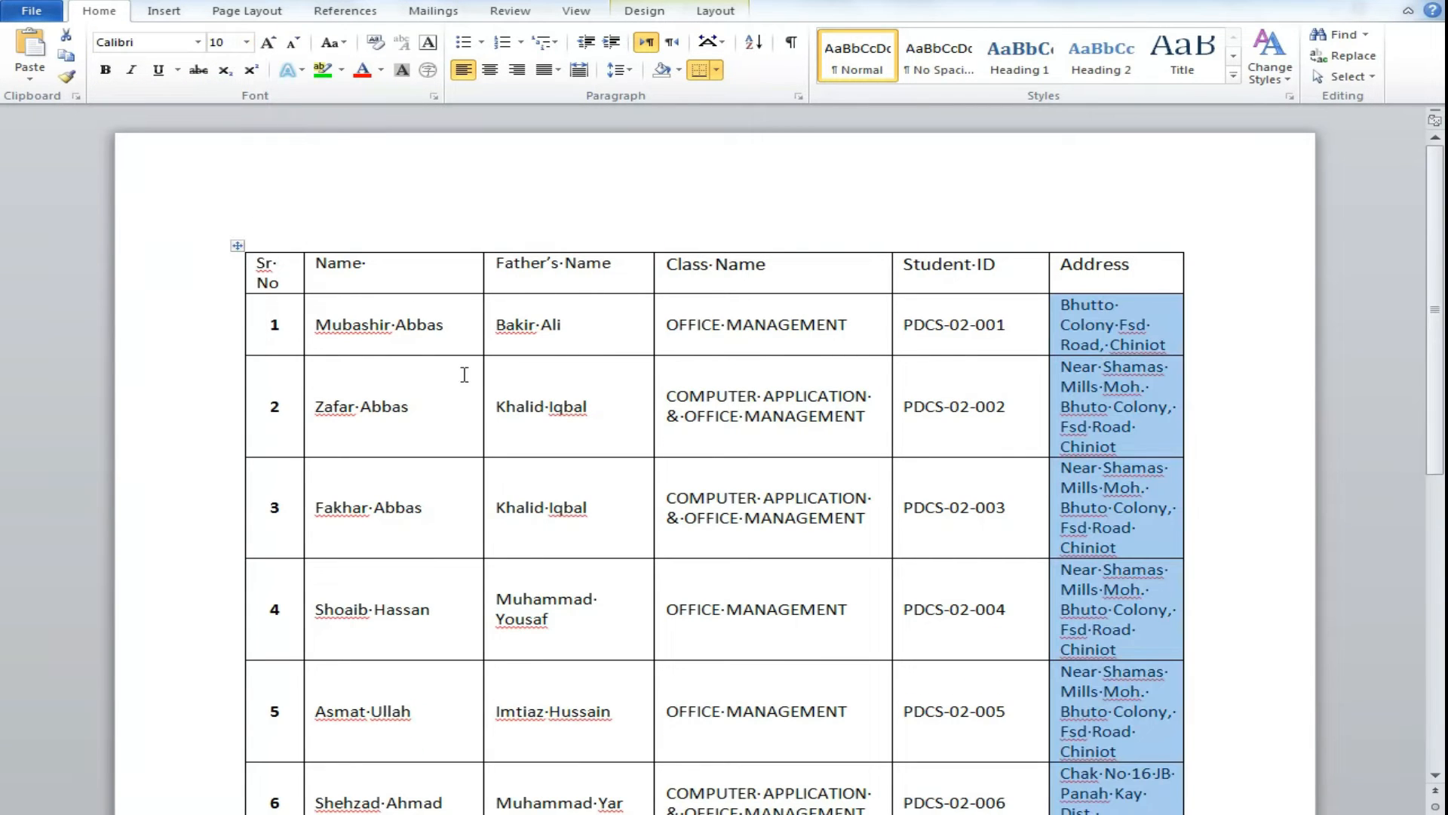
# Step: Shift the column borders to give the address cells more width, keeping Sr No narrow but slightly wider than its first adjustment
pyautogui.moveTo(301, 335); pyautogui.dragTo(290, 332)
pyautogui.moveTo(487, 332); pyautogui.dragTo(451, 332)
pyautogui.moveTo(655, 323); pyautogui.dragTo(604, 326)
pyautogui.moveTo(893, 319); pyautogui.dragTo(839, 324)
pyautogui.moveTo(1049, 316); pyautogui.dragTo(965, 323)
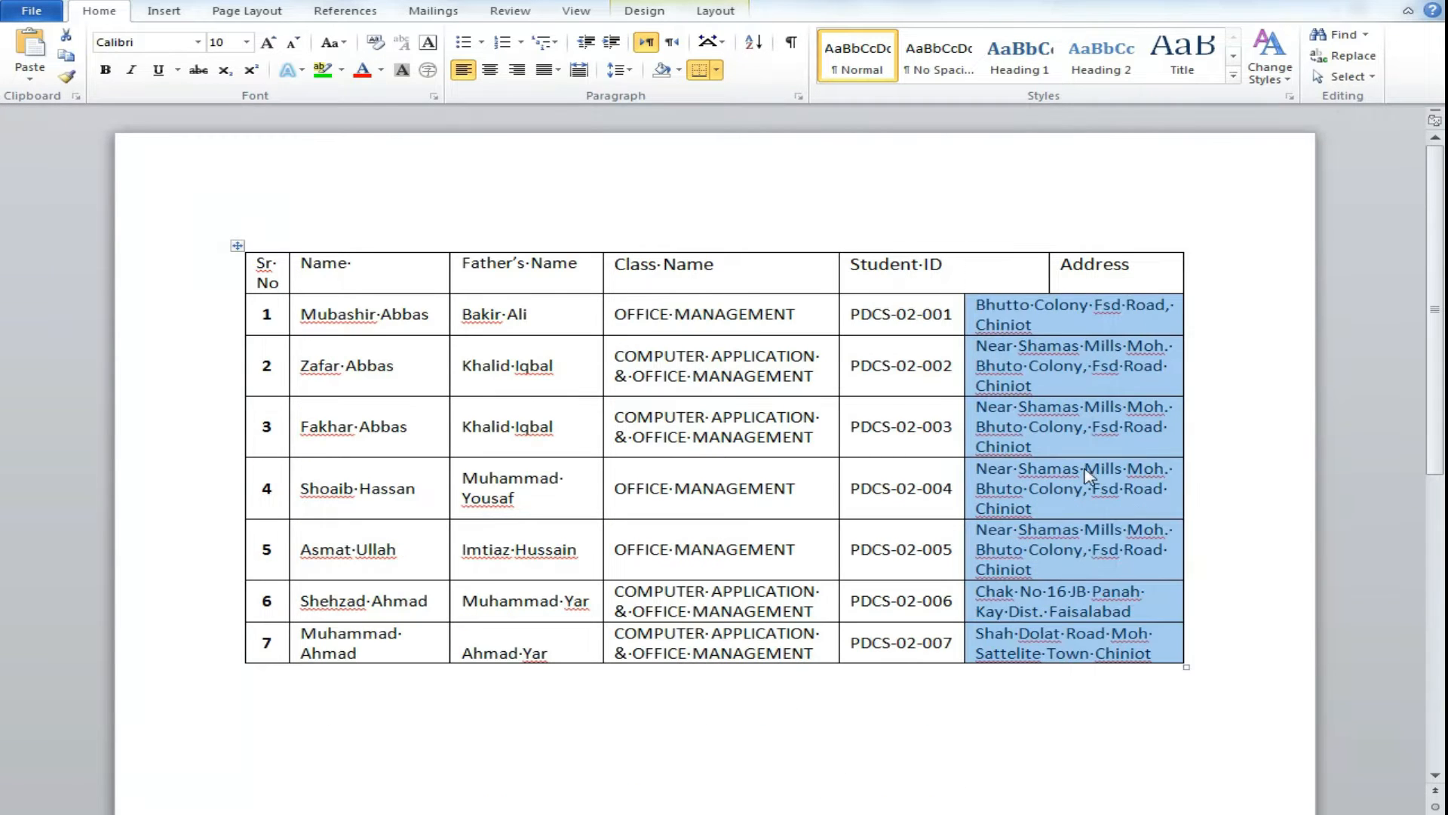
pyautogui.click(1012, 694)
pyautogui.moveTo(1441, 388)
pyautogui.mouseDown()
pyautogui.moveTo(1443, 536)
pyautogui.moveTo(1442, 389)
pyautogui.mouseUp()
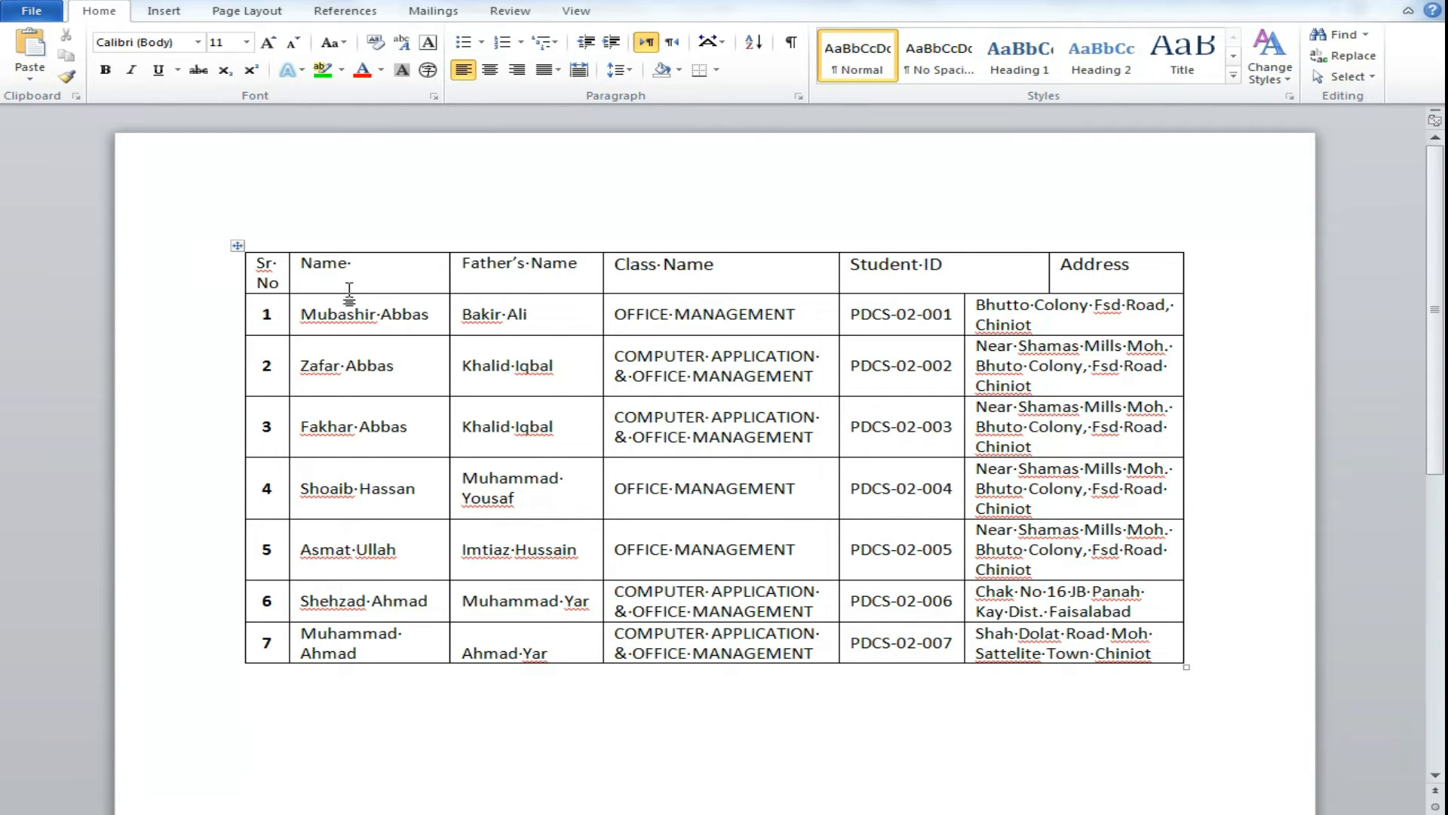
pyautogui.moveTo(291, 283); pyautogui.dragTo(297, 284)
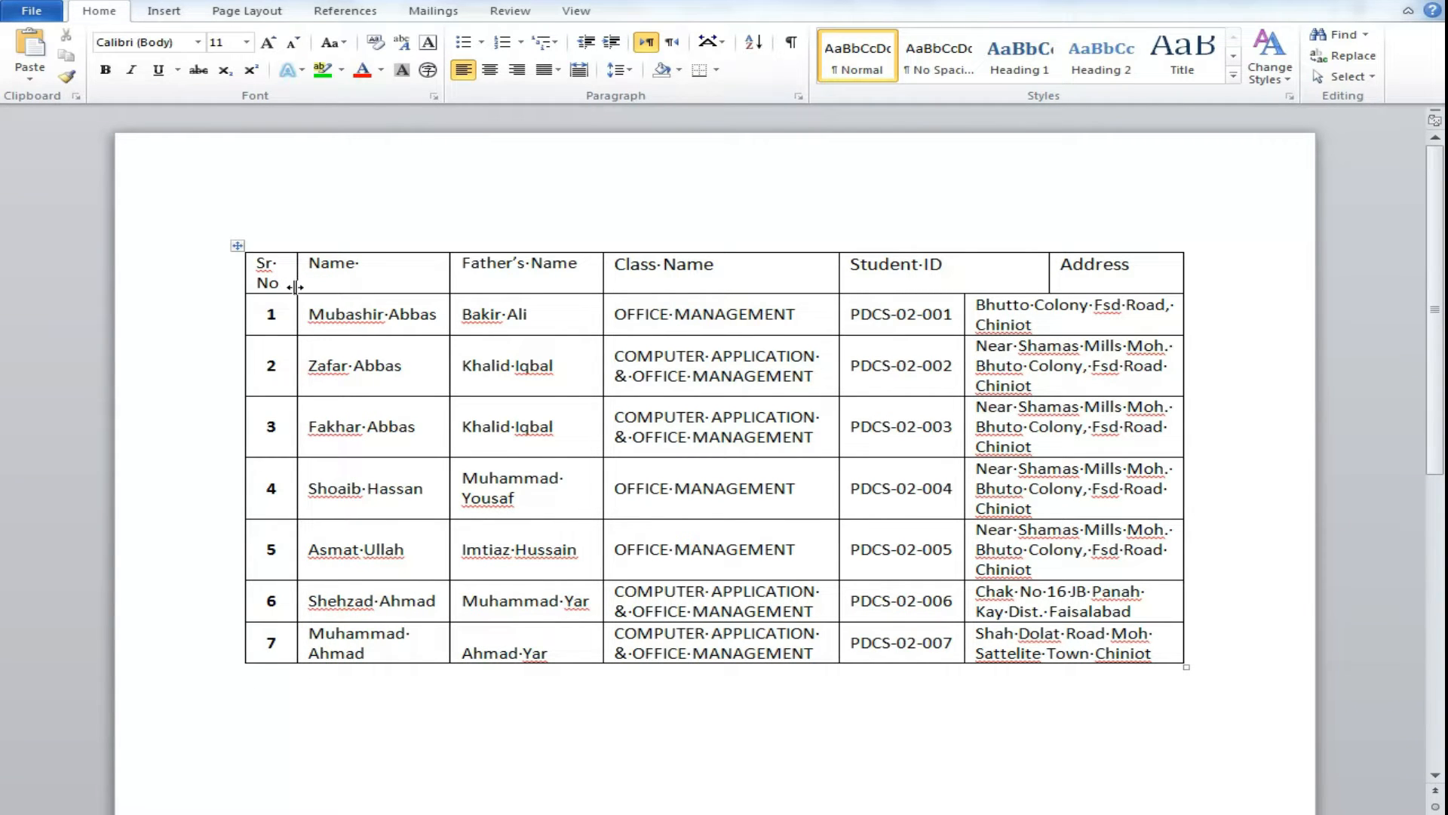
# Step: Set the text in all seven data rows of the table to font size 9
pyautogui.moveTo(264, 314); pyautogui.dragTo(1102, 632)
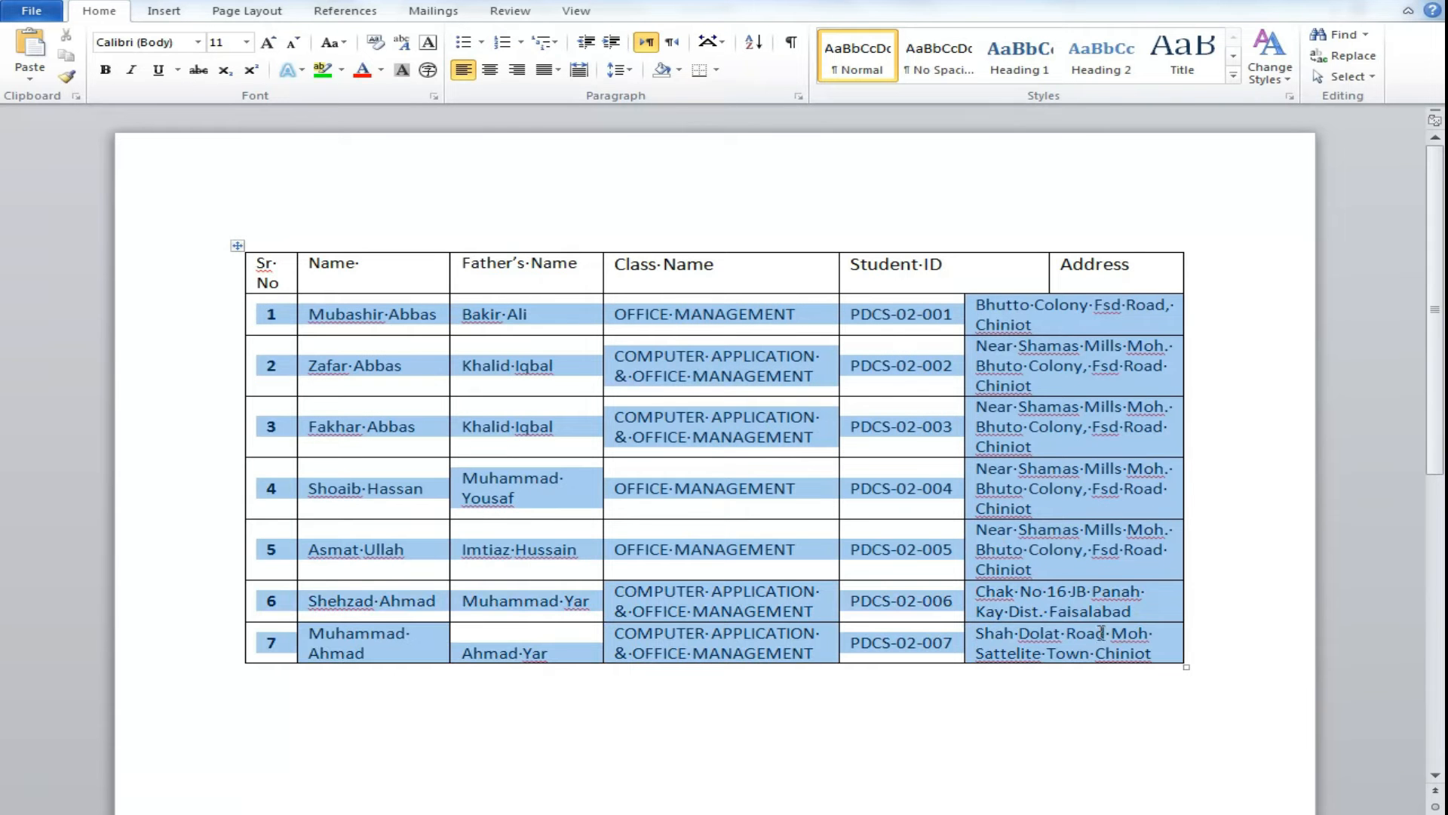
pyautogui.click(268, 42)
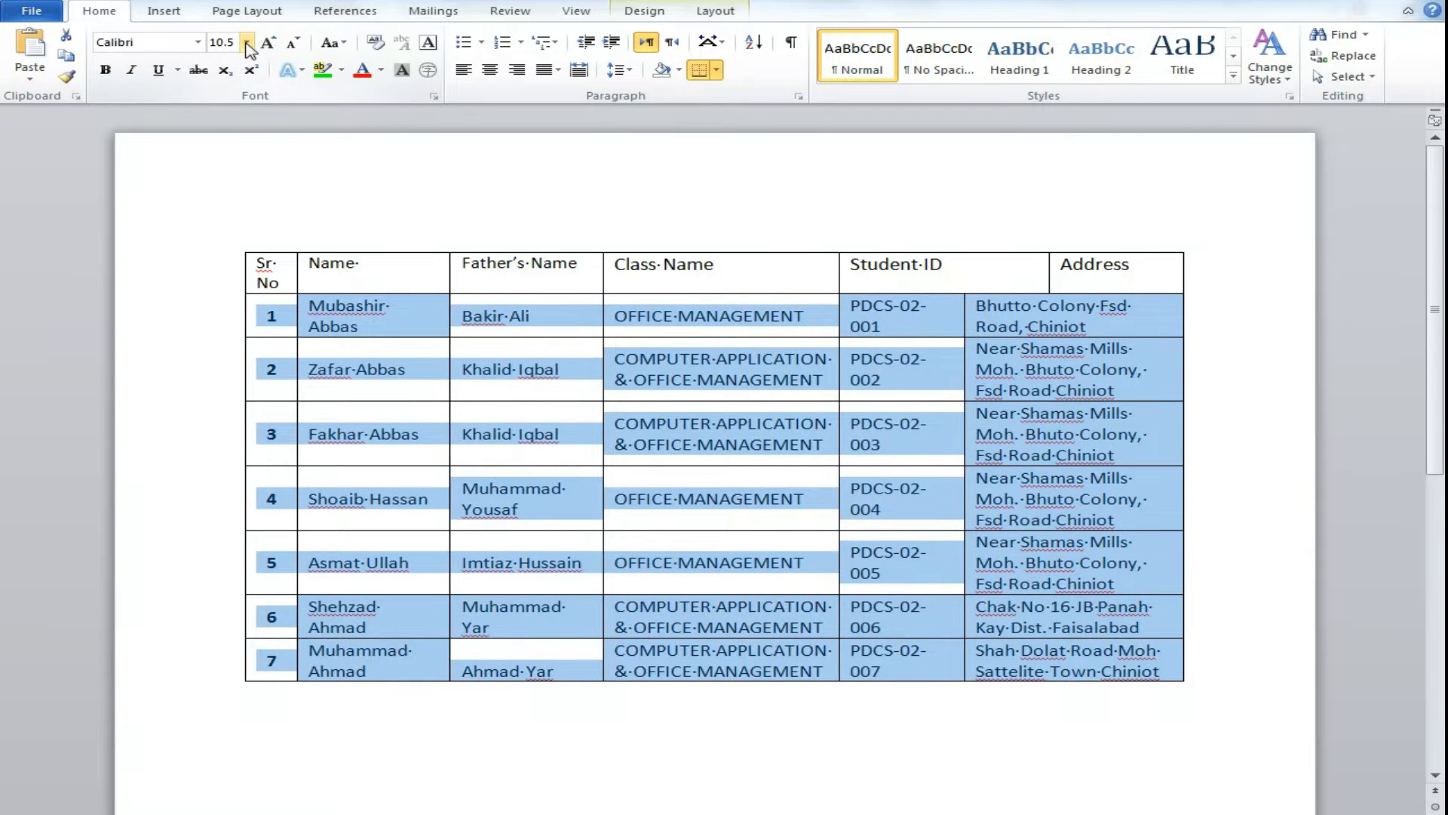
pyautogui.click(246, 42)
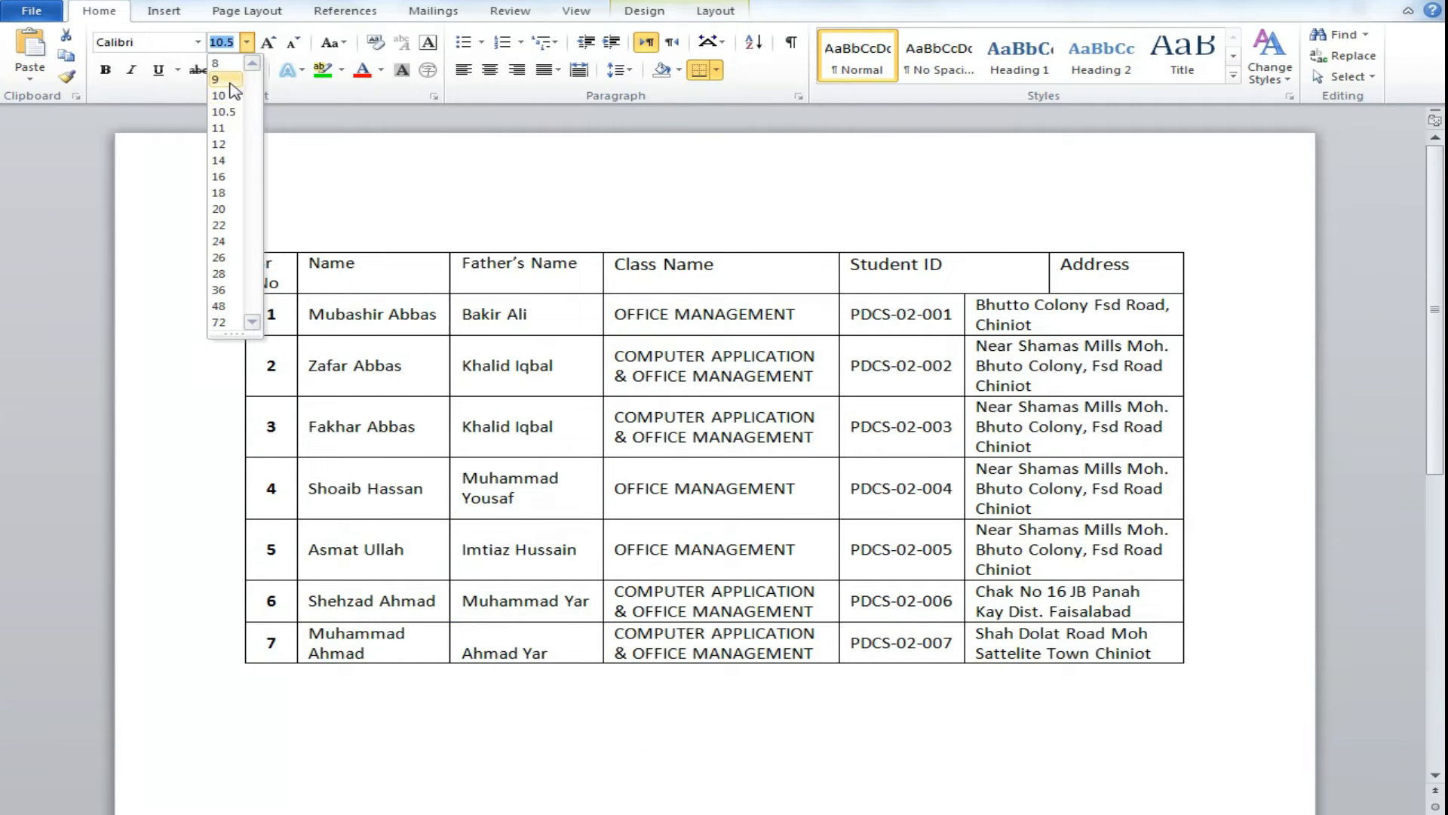
pyautogui.click(221, 79)
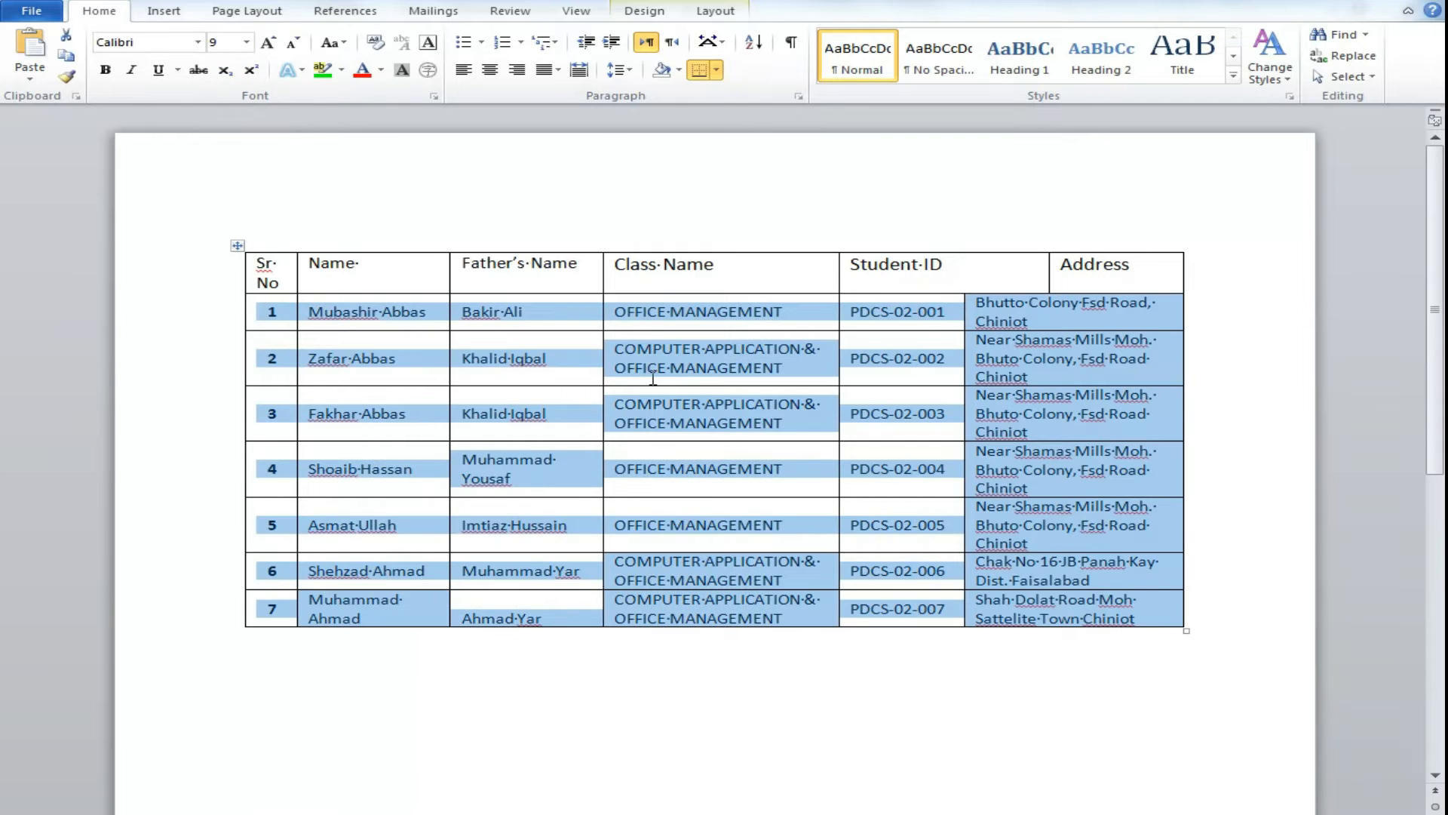
pyautogui.click(641, 302)
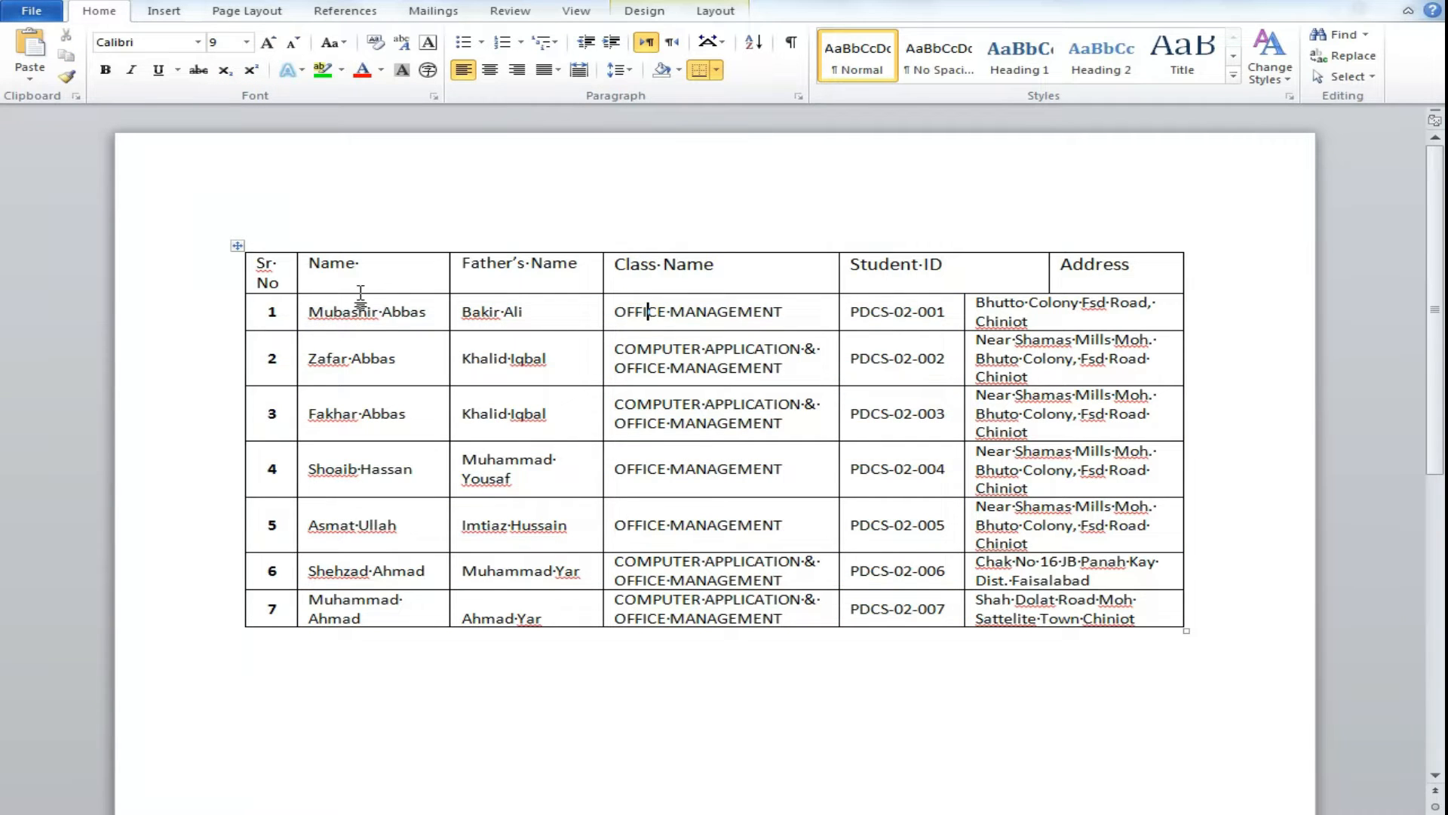
# Step: Try justified alignment on the Name to Address cells of the seven data rows and return them to left alignment
pyautogui.moveTo(311, 305); pyautogui.dragTo(1132, 614)
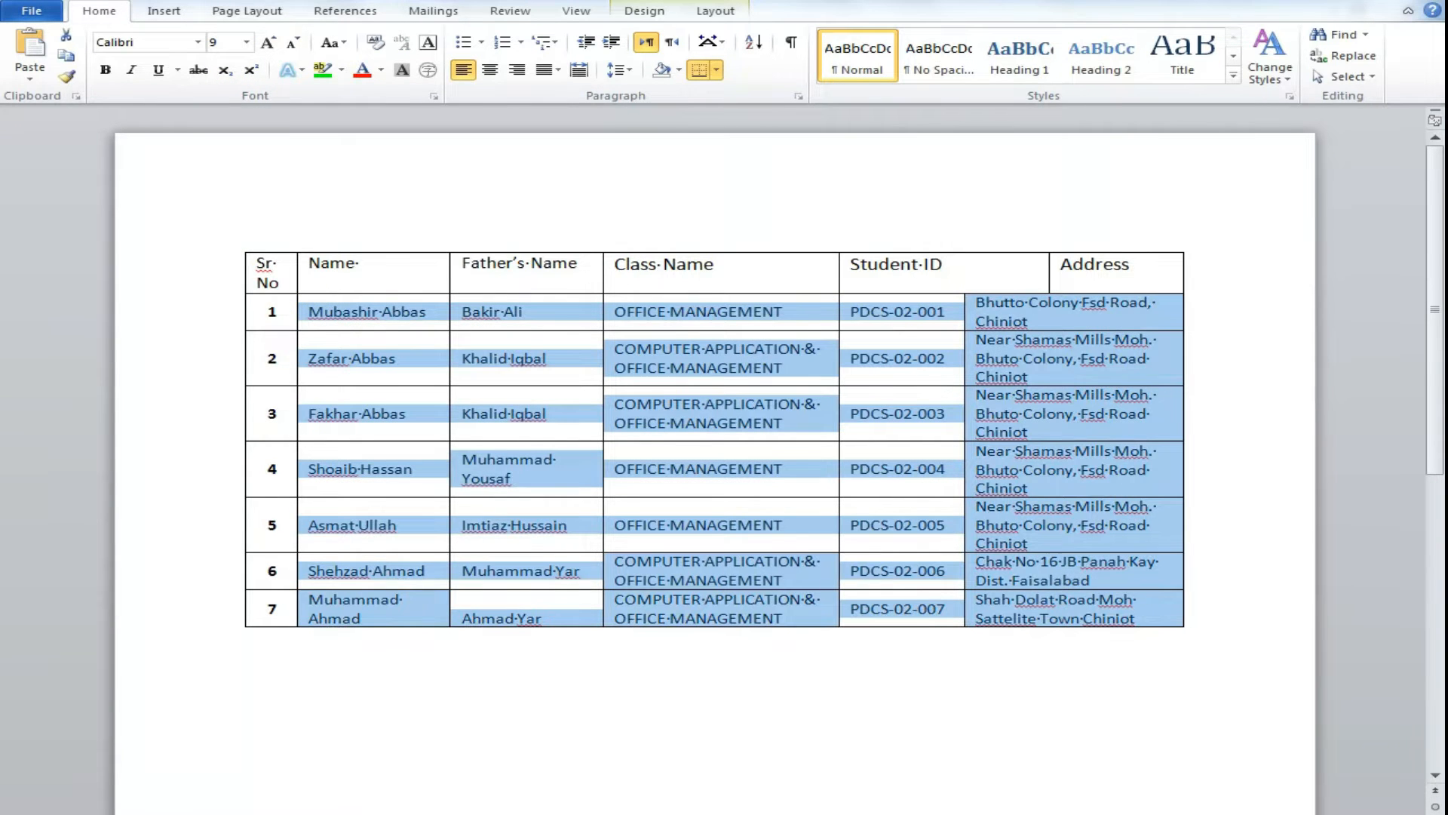
pyautogui.click(462, 71)
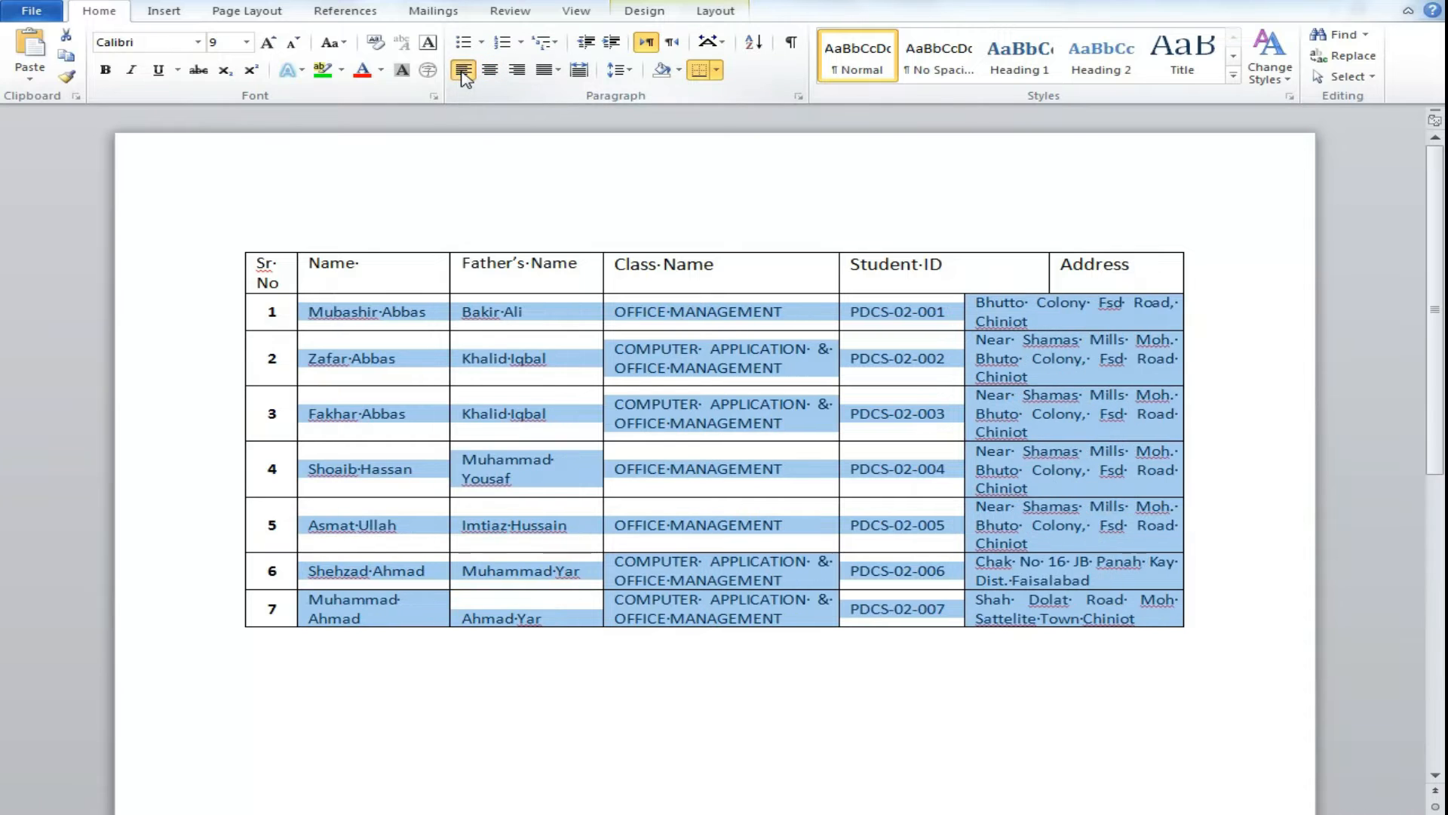
pyautogui.click(463, 71)
pyautogui.click(579, 462)
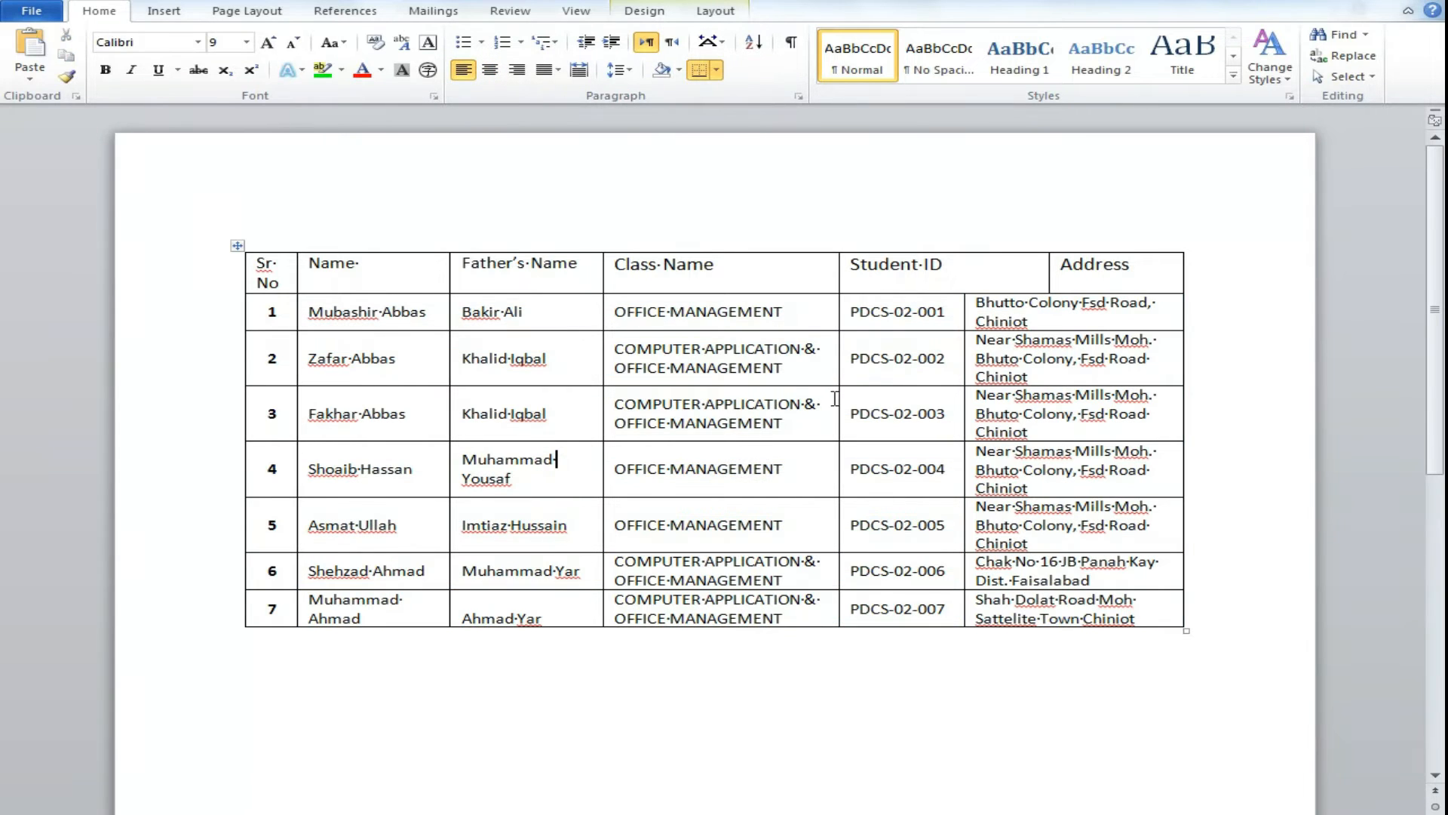
# Step: Align the header border between Student ID and Address with the column border of the data rows below
pyautogui.moveTo(1047, 280); pyautogui.dragTo(965, 285)
pyautogui.click(928, 414)
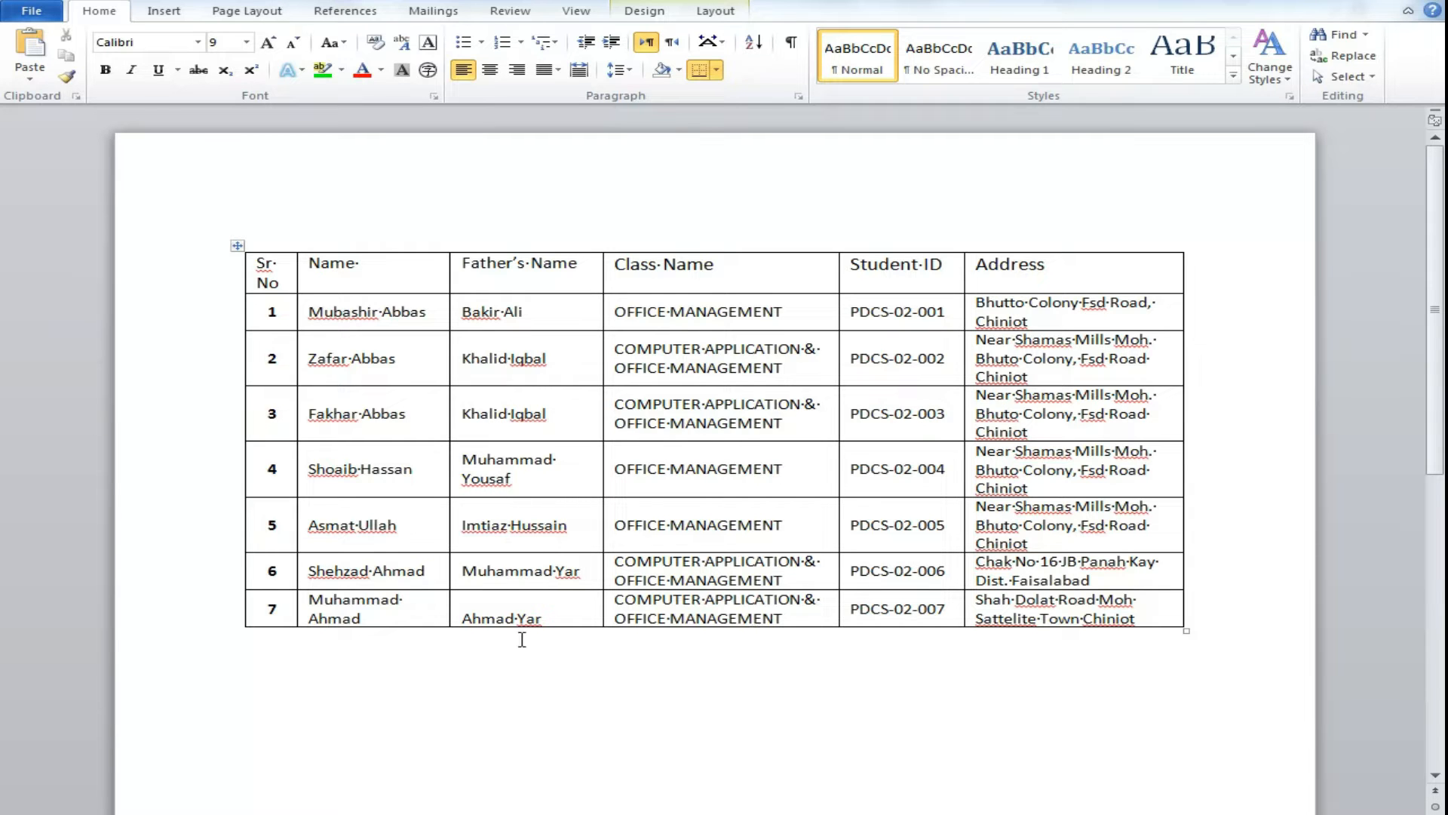
# Step: Set the Father's Name cell in row 7 to middle-left alignment, leaving the document unsaved
pyautogui.rightClick(541, 611)
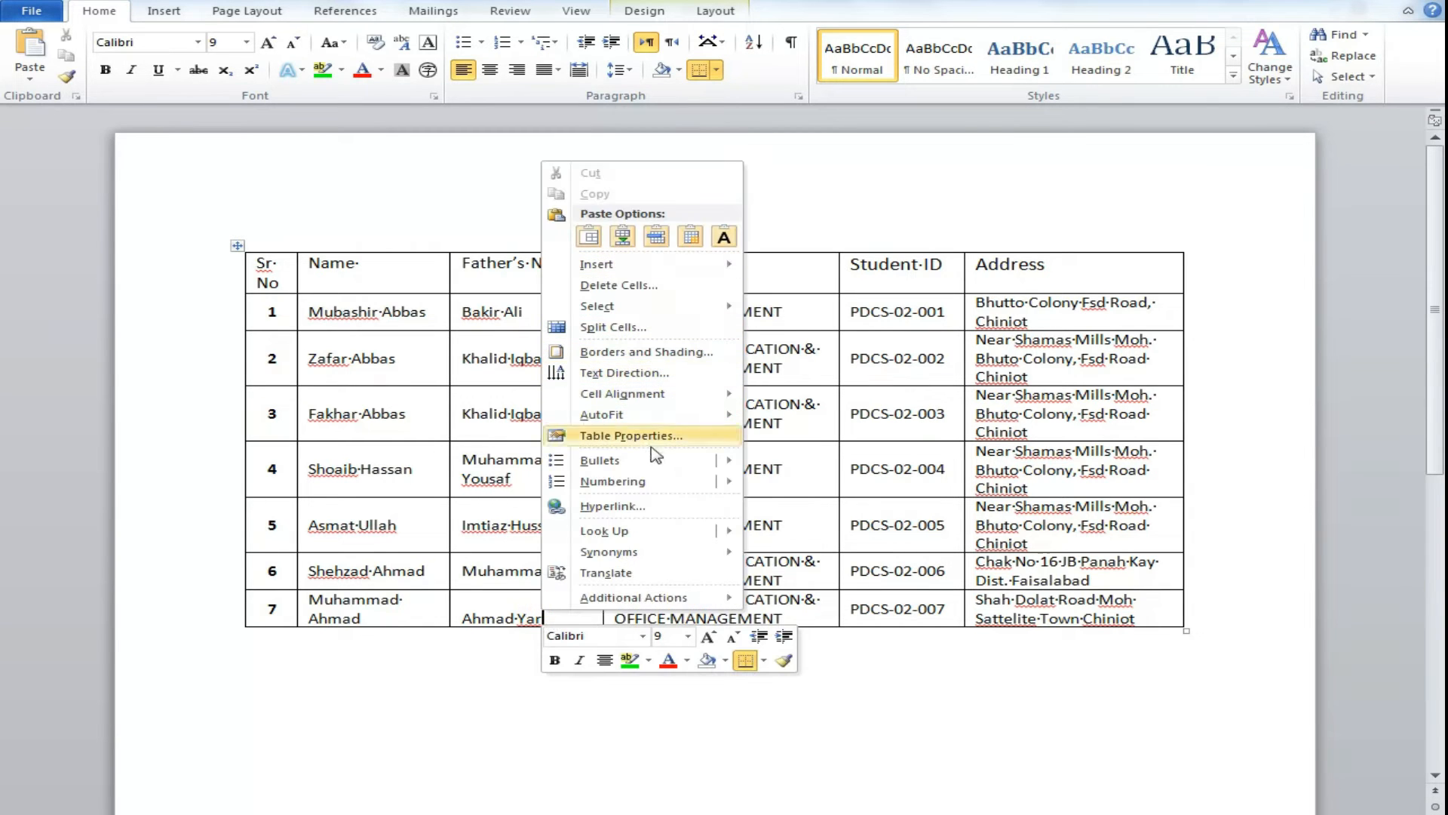
pyautogui.moveTo(667, 399)
pyautogui.click(778, 414)
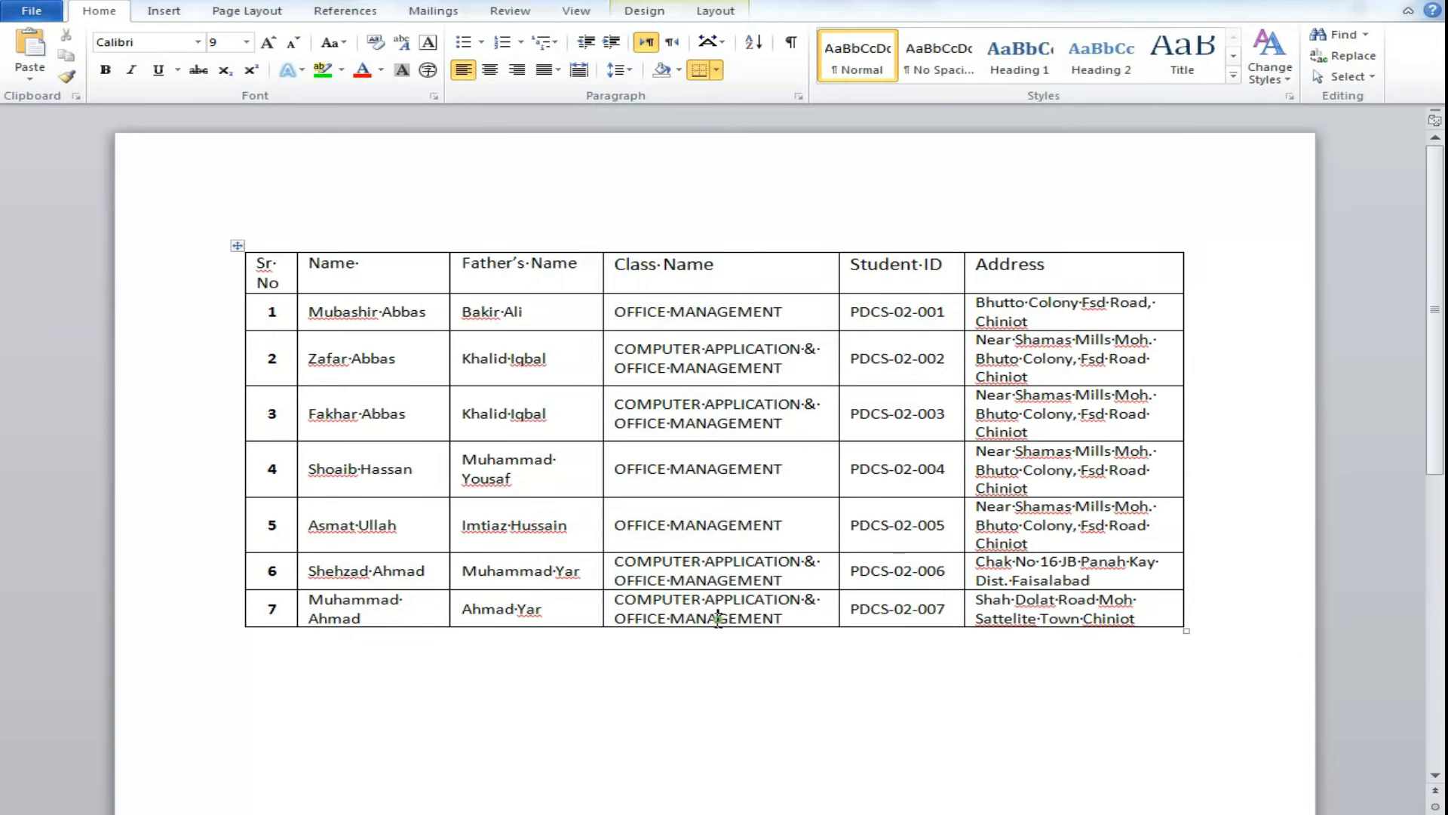
pyautogui.hotkey('ctrl', 's')
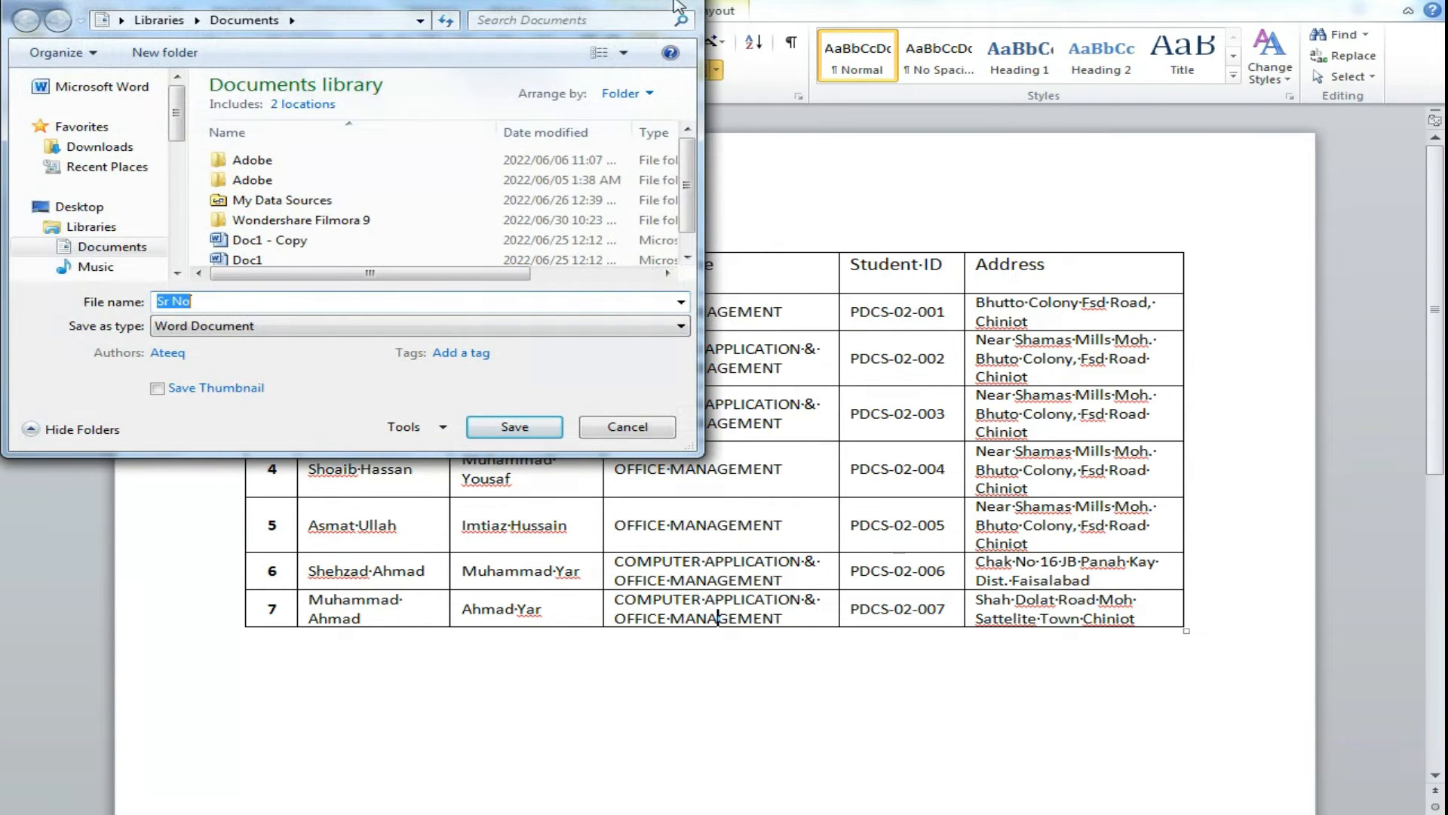
pyautogui.press('Escape')
# Step: Switch to the tutorial outline document and review its Delete Columns & Row and Table Styles topics
pyautogui.hotkey('alt', 'Tab')
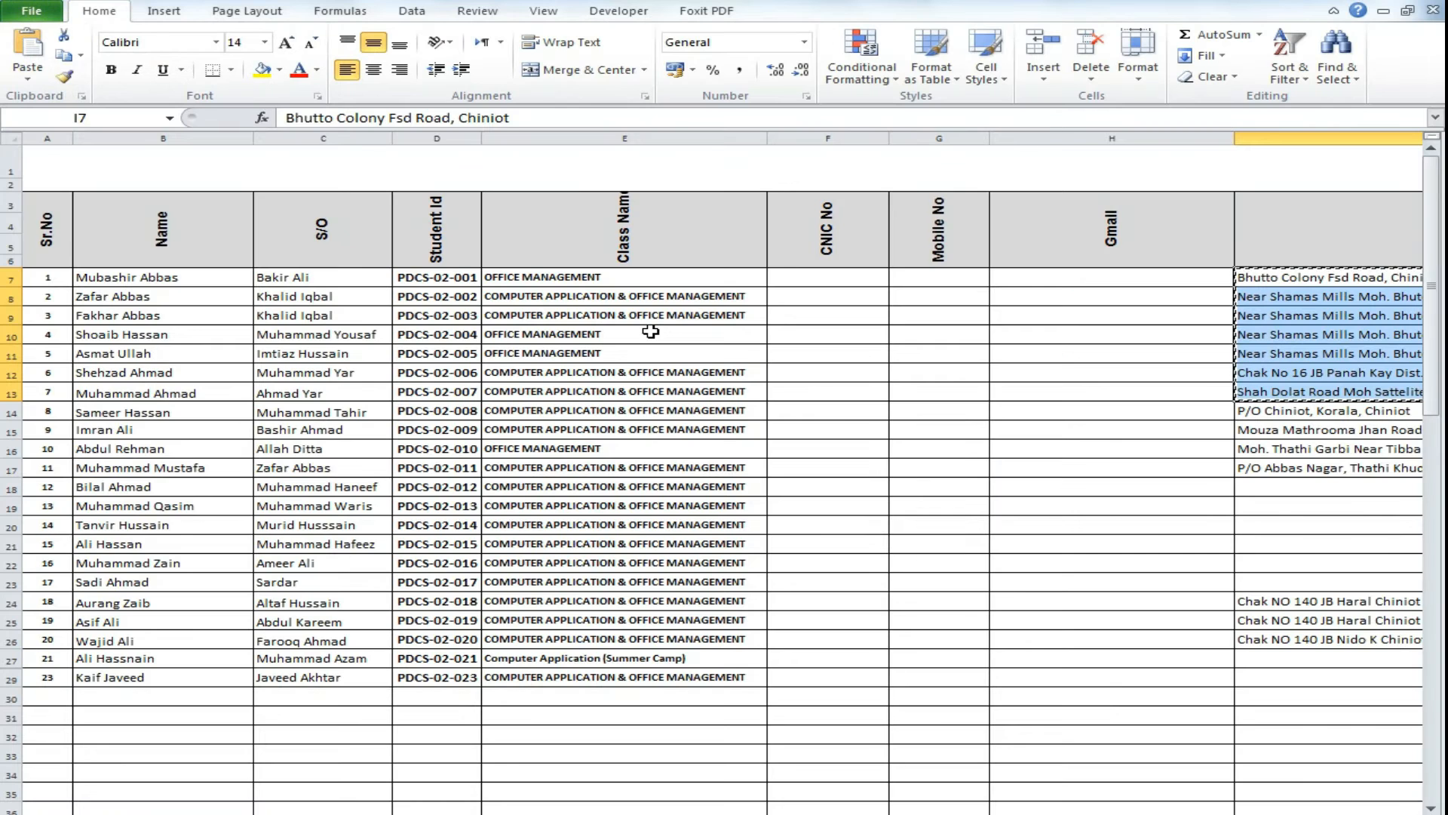
pyautogui.hotkey('alt', 'Tab')
pyautogui.hotkey('alt', 'Tab')
pyautogui.hotkey('alt', 'Tab')
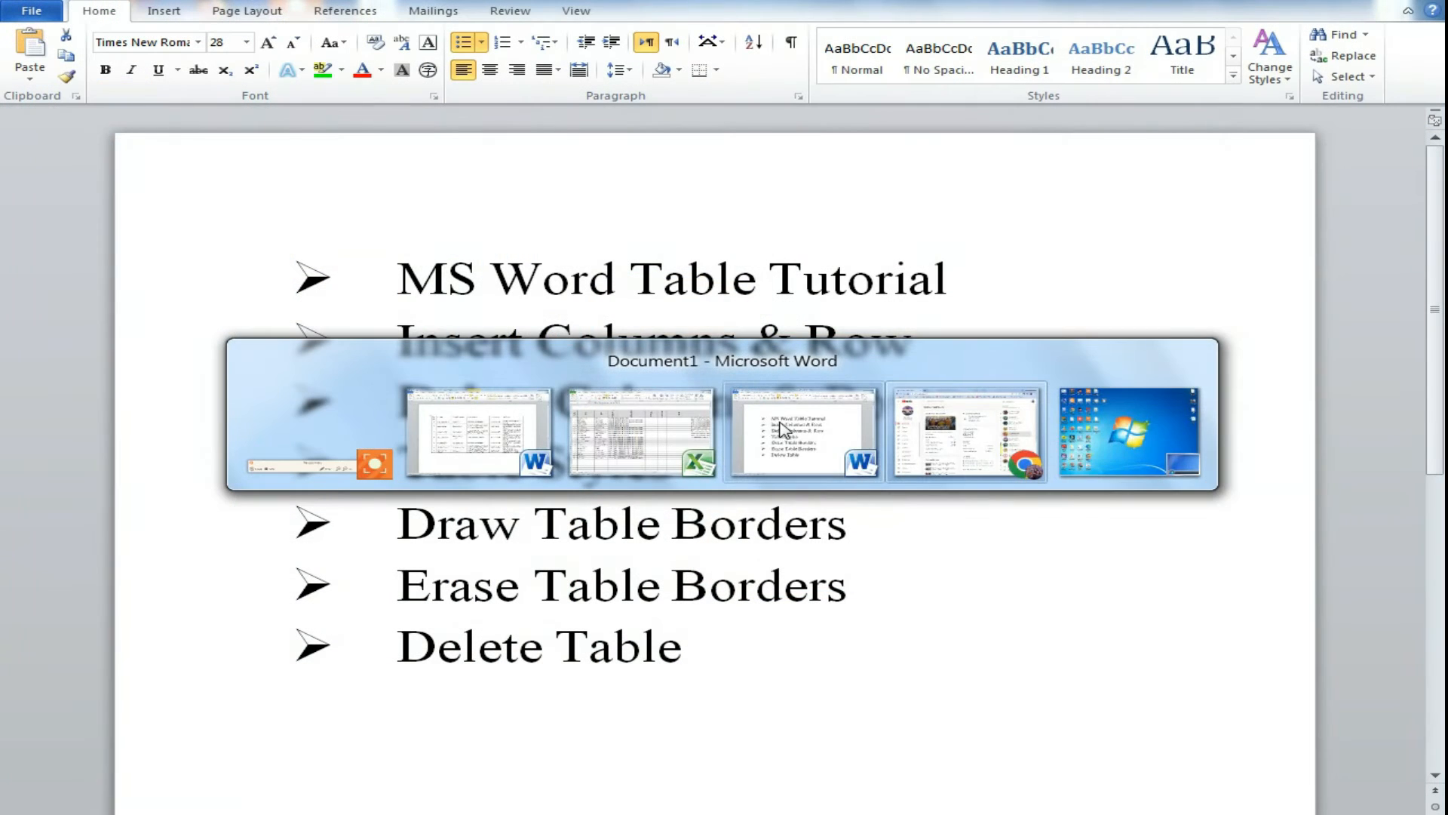
pyautogui.click(536, 392)
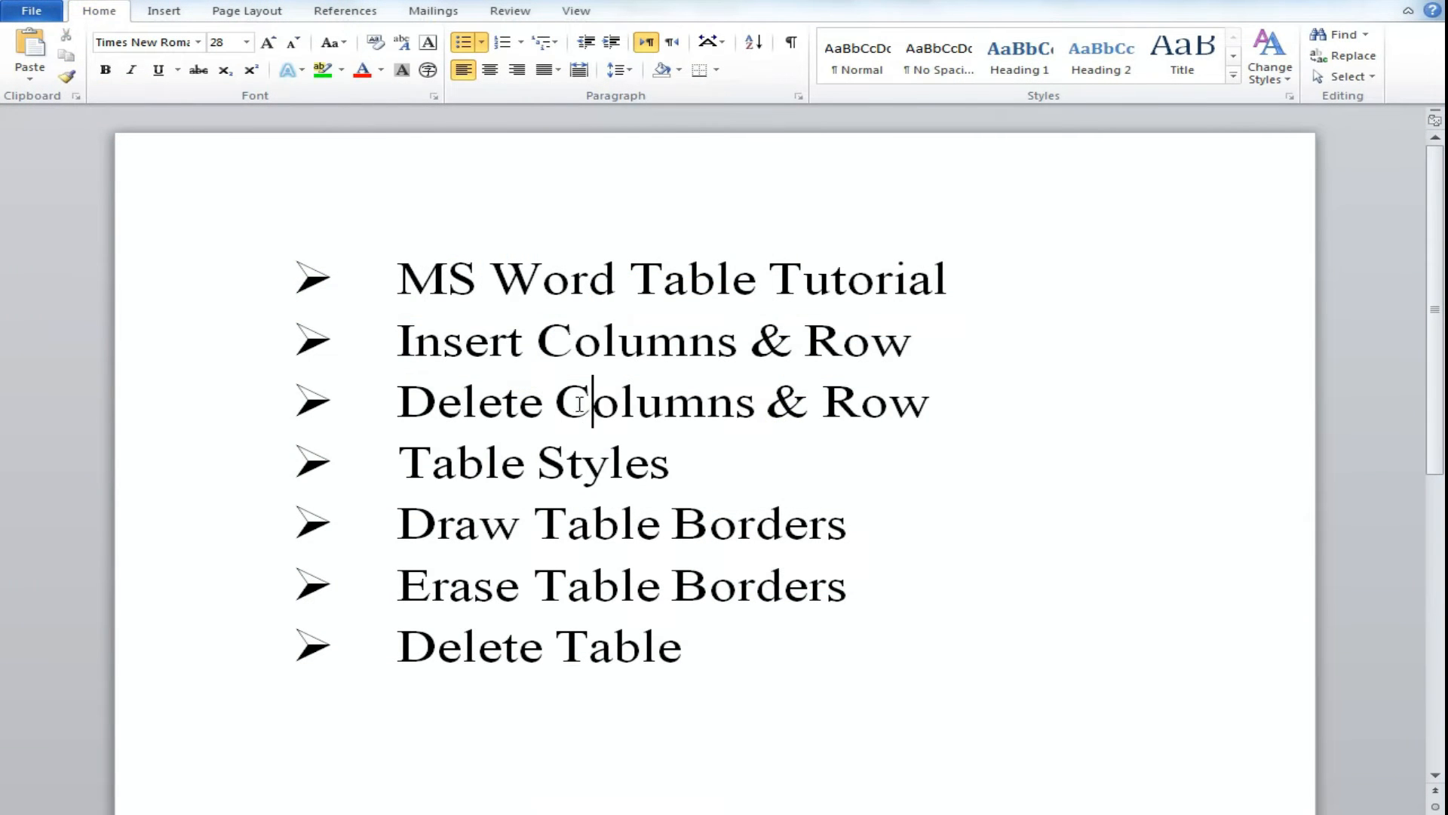
pyautogui.tripleClick(577, 406)
pyautogui.click(541, 465)
pyautogui.moveTo(399, 404); pyautogui.dragTo(824, 408)
pyautogui.click(824, 408)
pyautogui.tripleClick(498, 476)
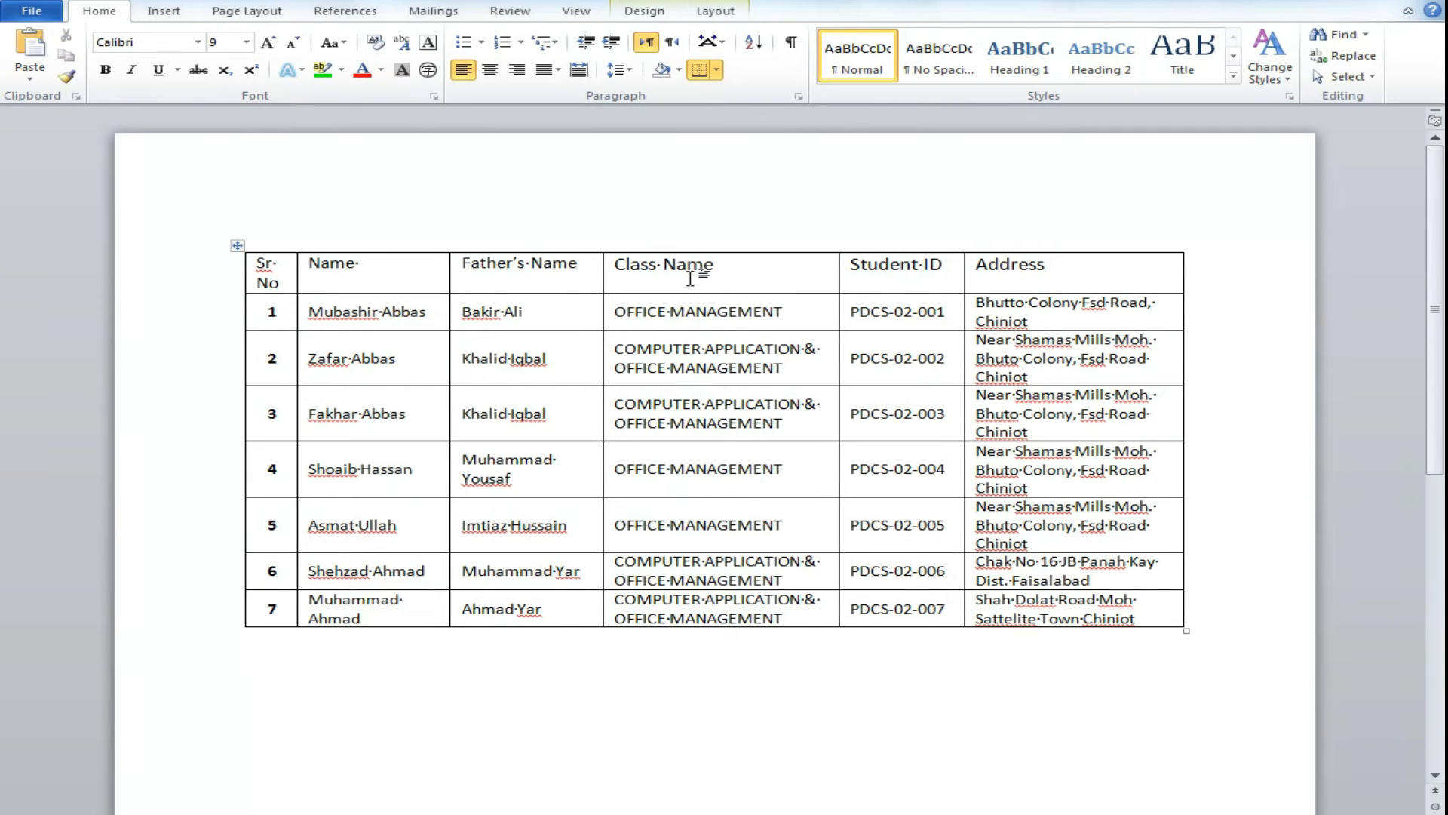
# Step: Make the table's header row bold and center its text both horizontally and vertically
pyautogui.moveTo(284, 280); pyautogui.dragTo(1151, 291)
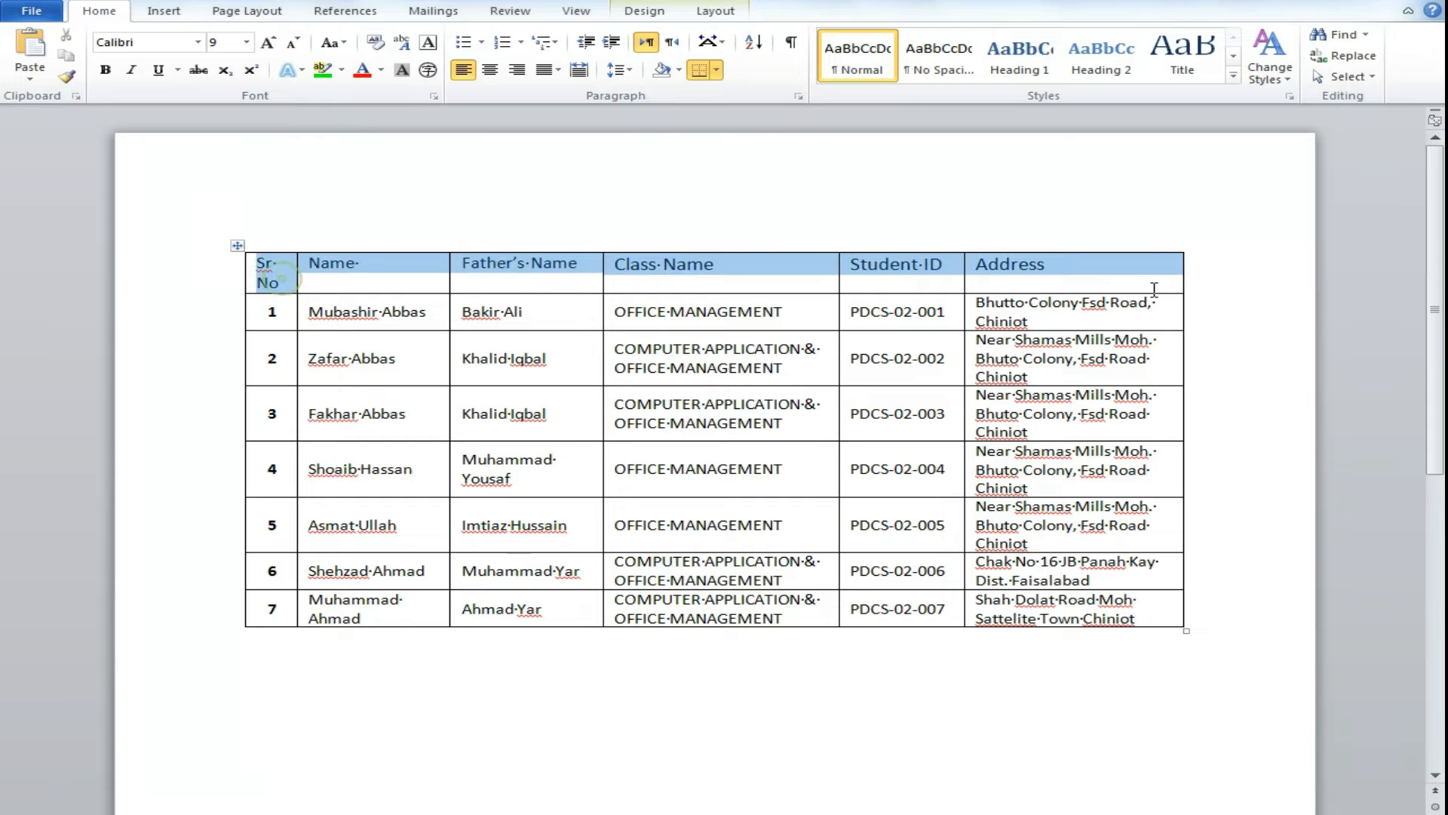
pyautogui.click(491, 69)
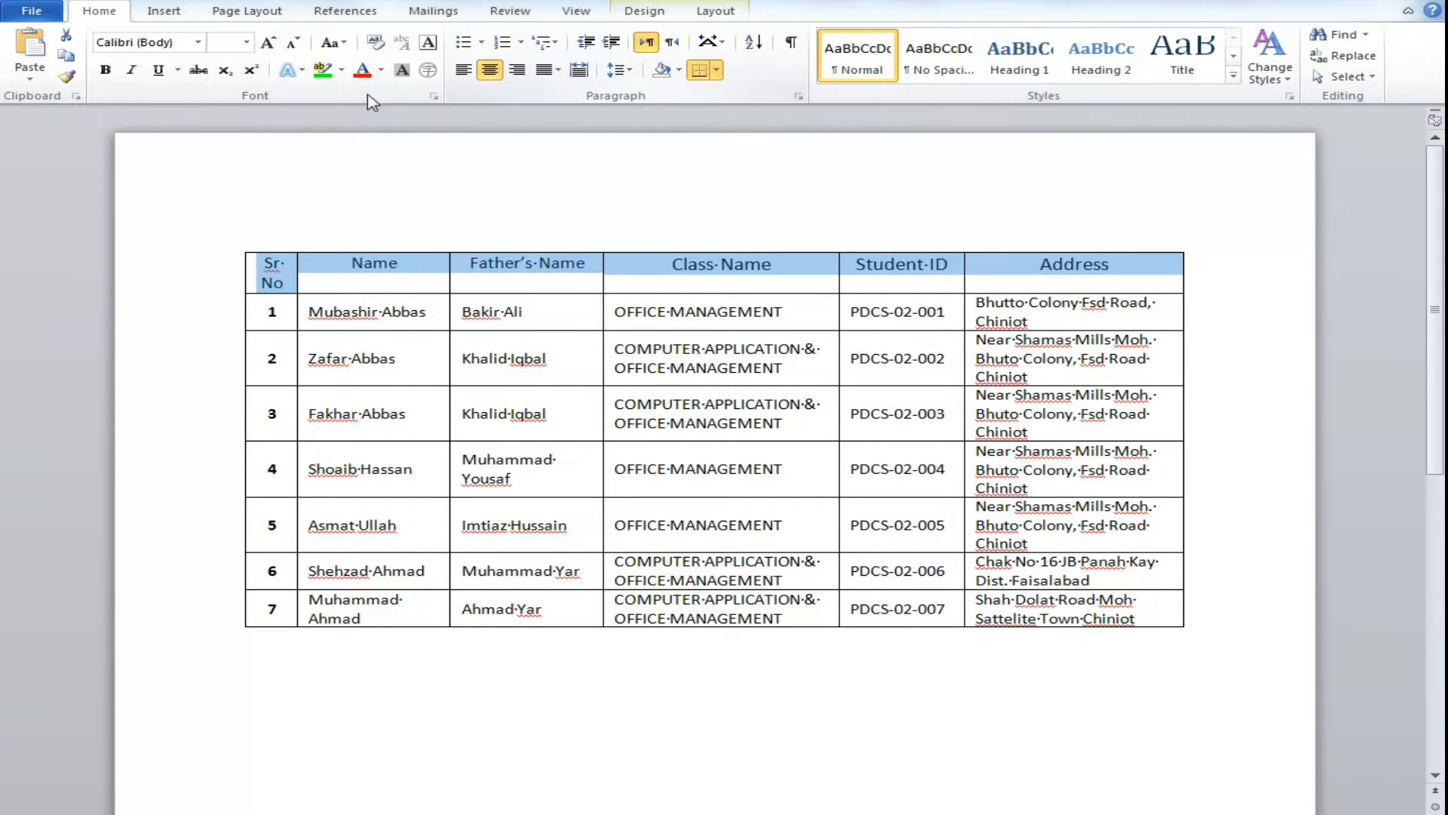
pyautogui.click(107, 70)
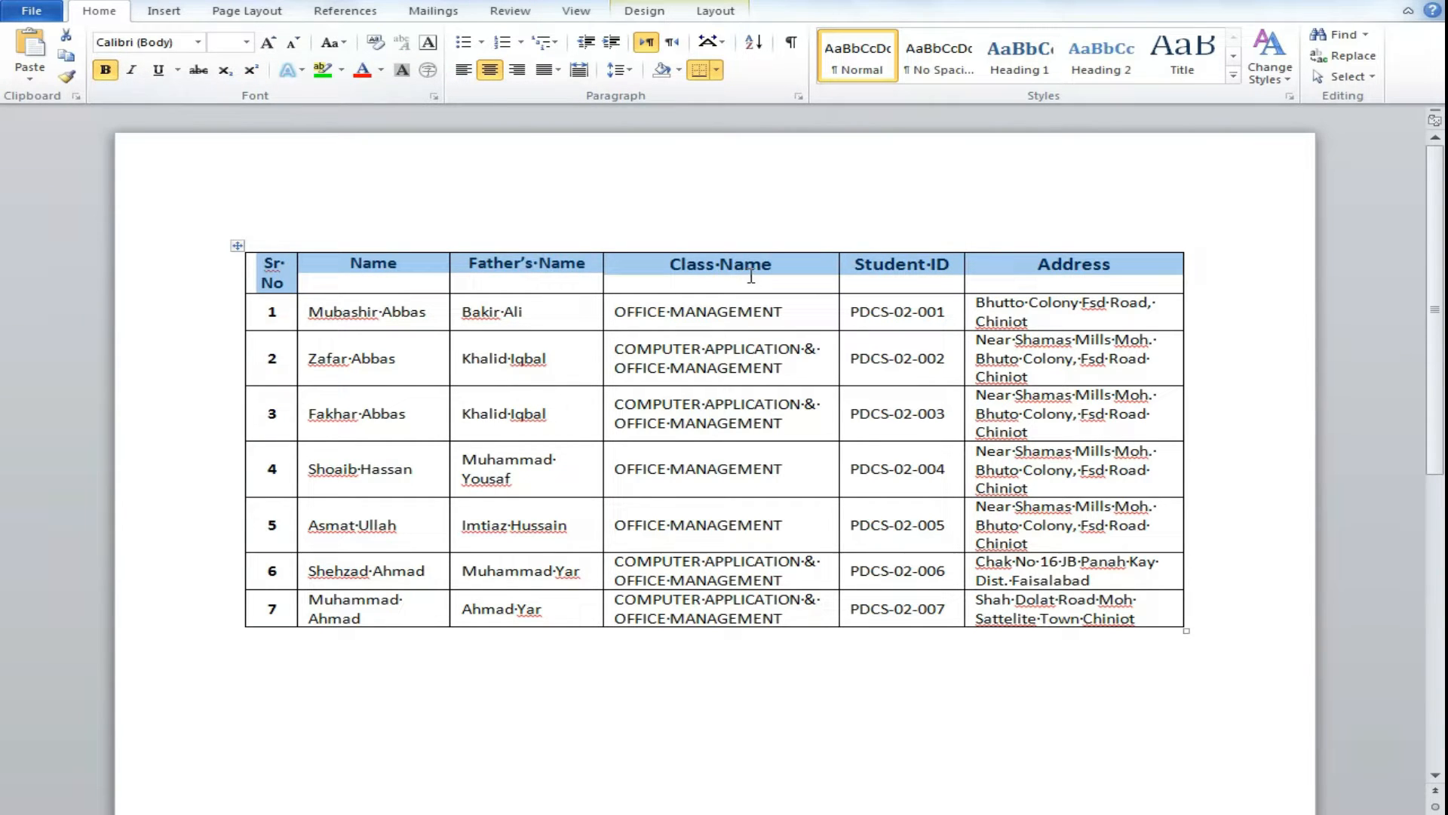
pyautogui.rightClick(620, 269)
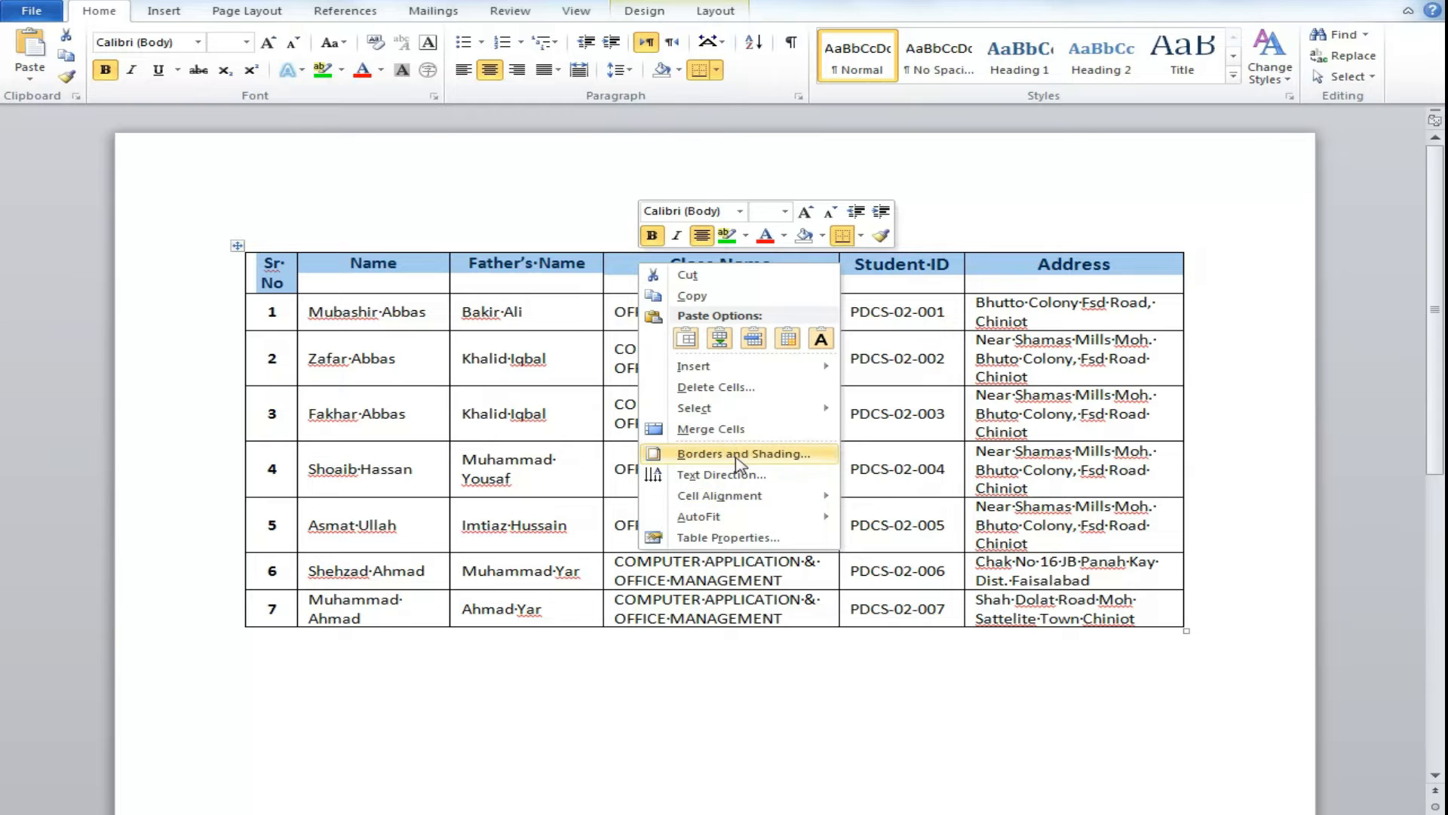
pyautogui.moveTo(738, 495)
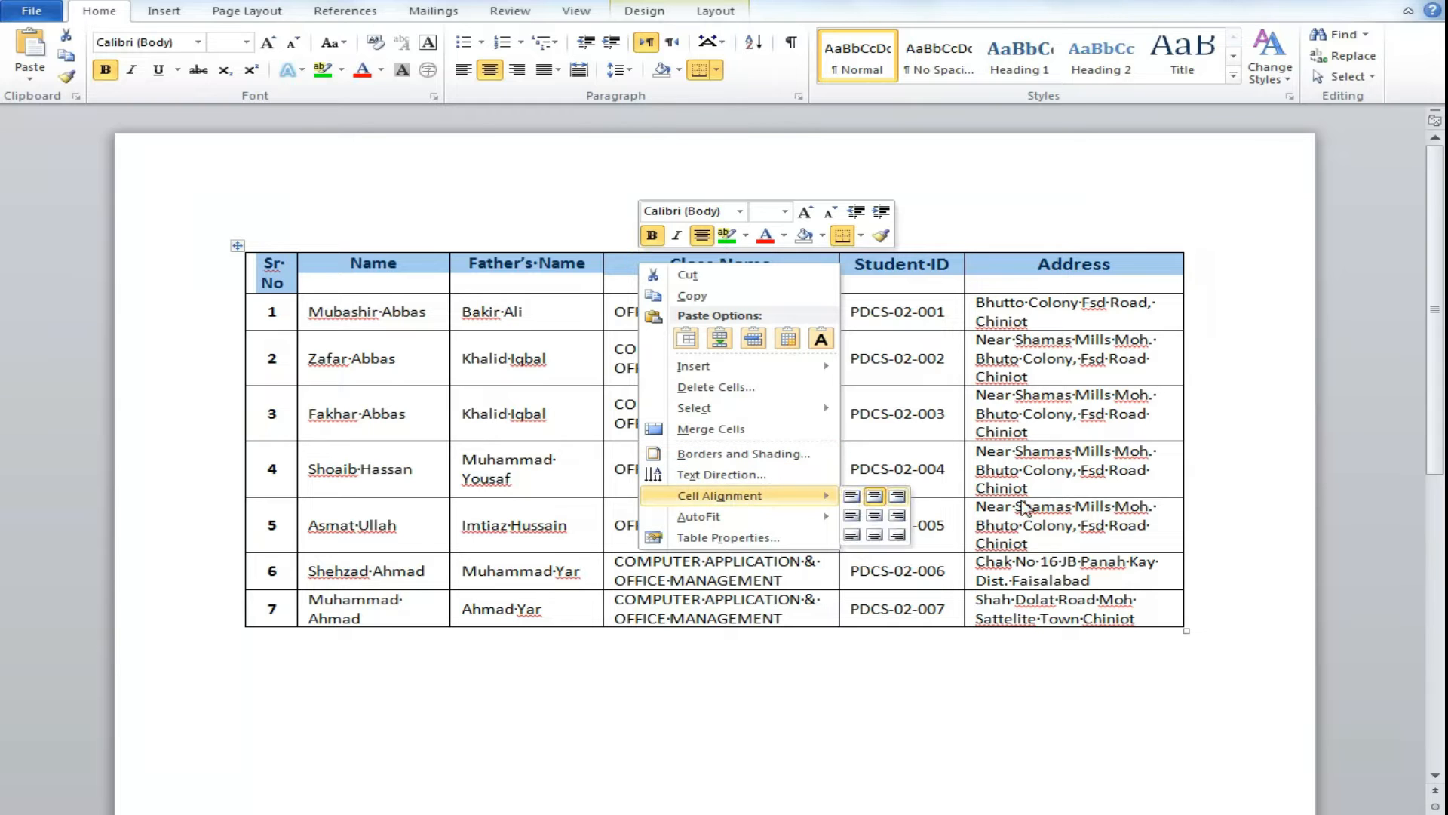
pyautogui.click(874, 516)
pyautogui.click(731, 368)
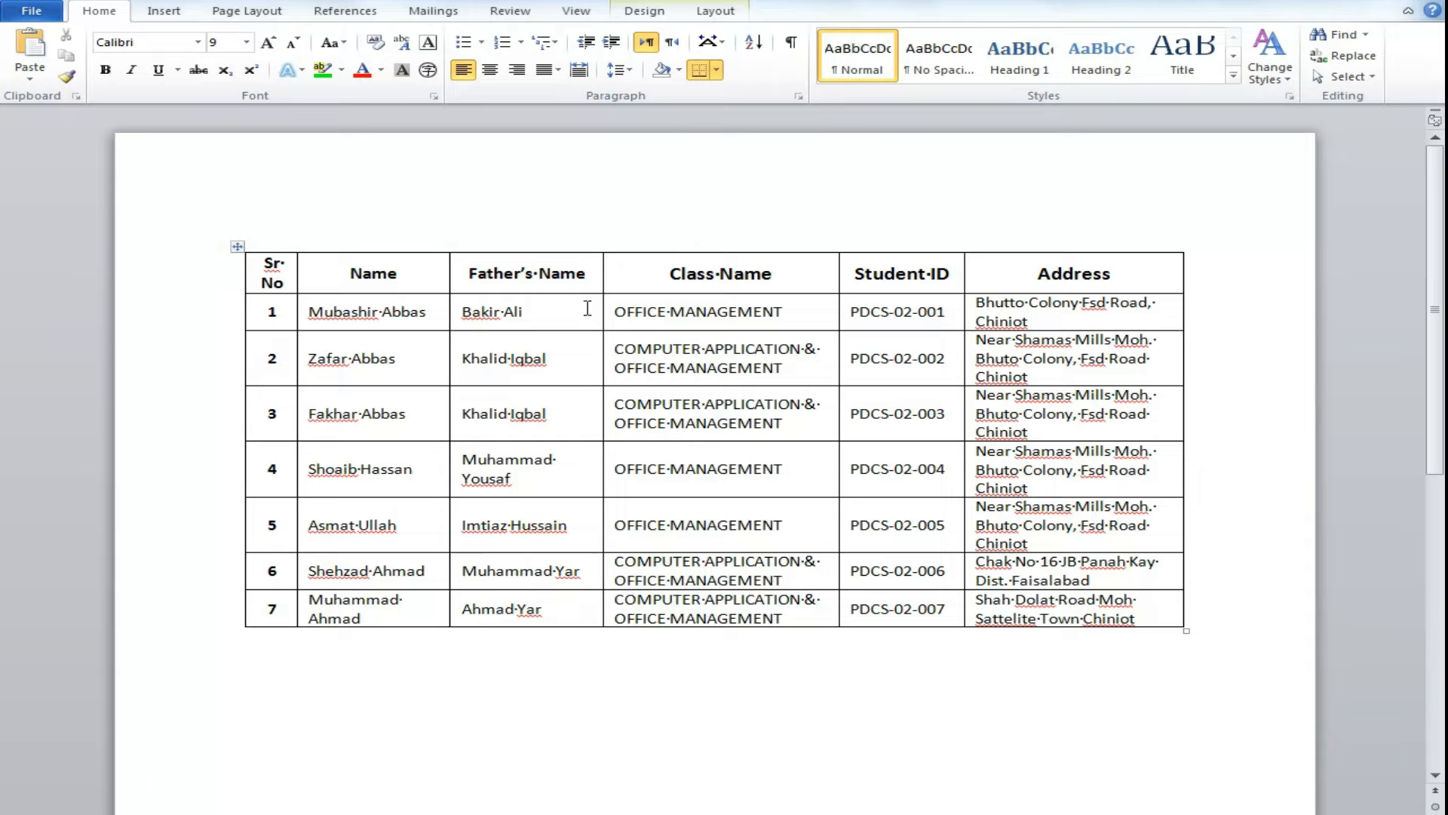
# Step: Apply the black Light List style to the student table
pyautogui.click(239, 246)
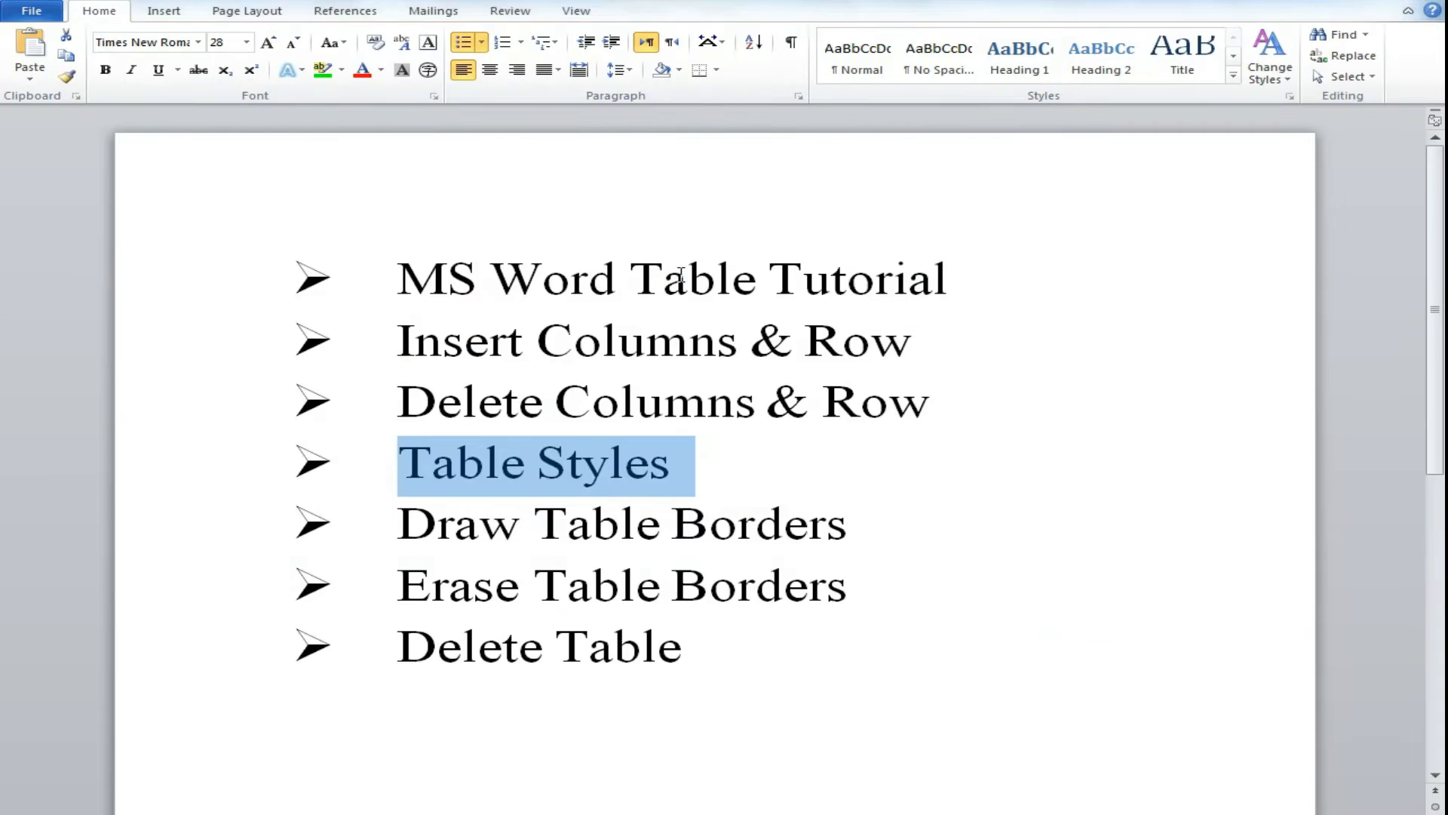
pyautogui.hotkey('alt', 'Tab')
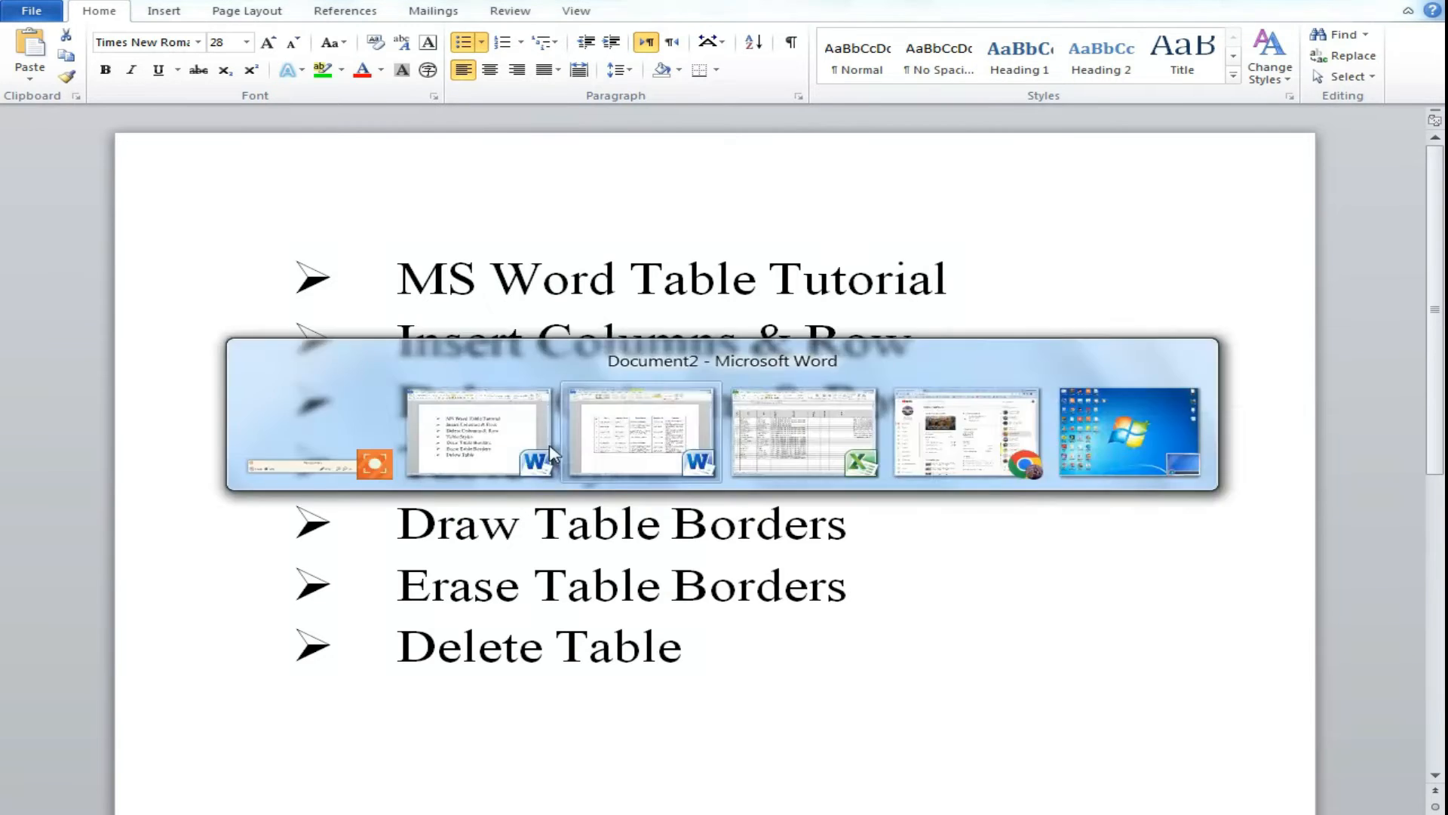
pyautogui.click(838, 76)
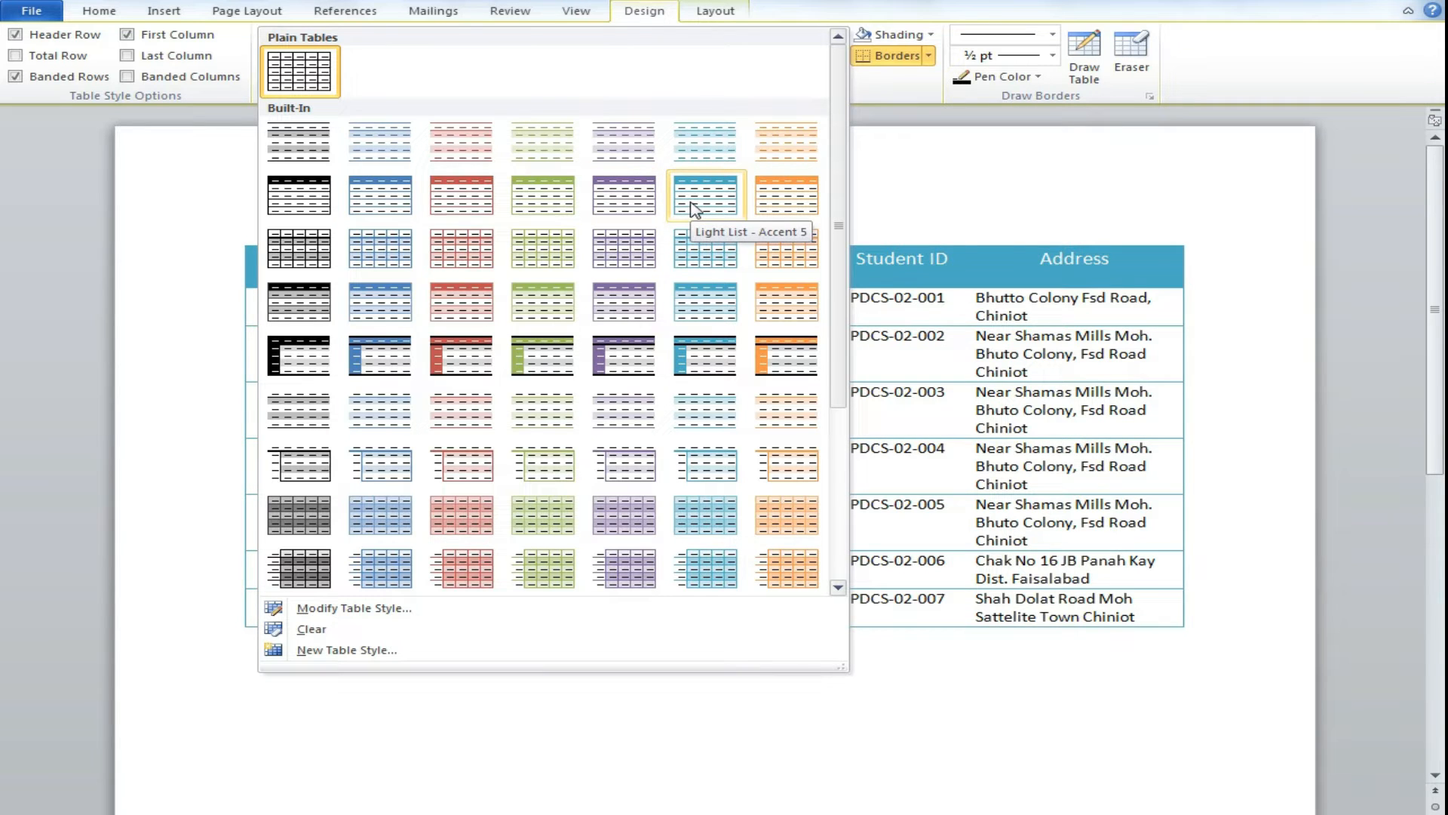
pyautogui.click(320, 208)
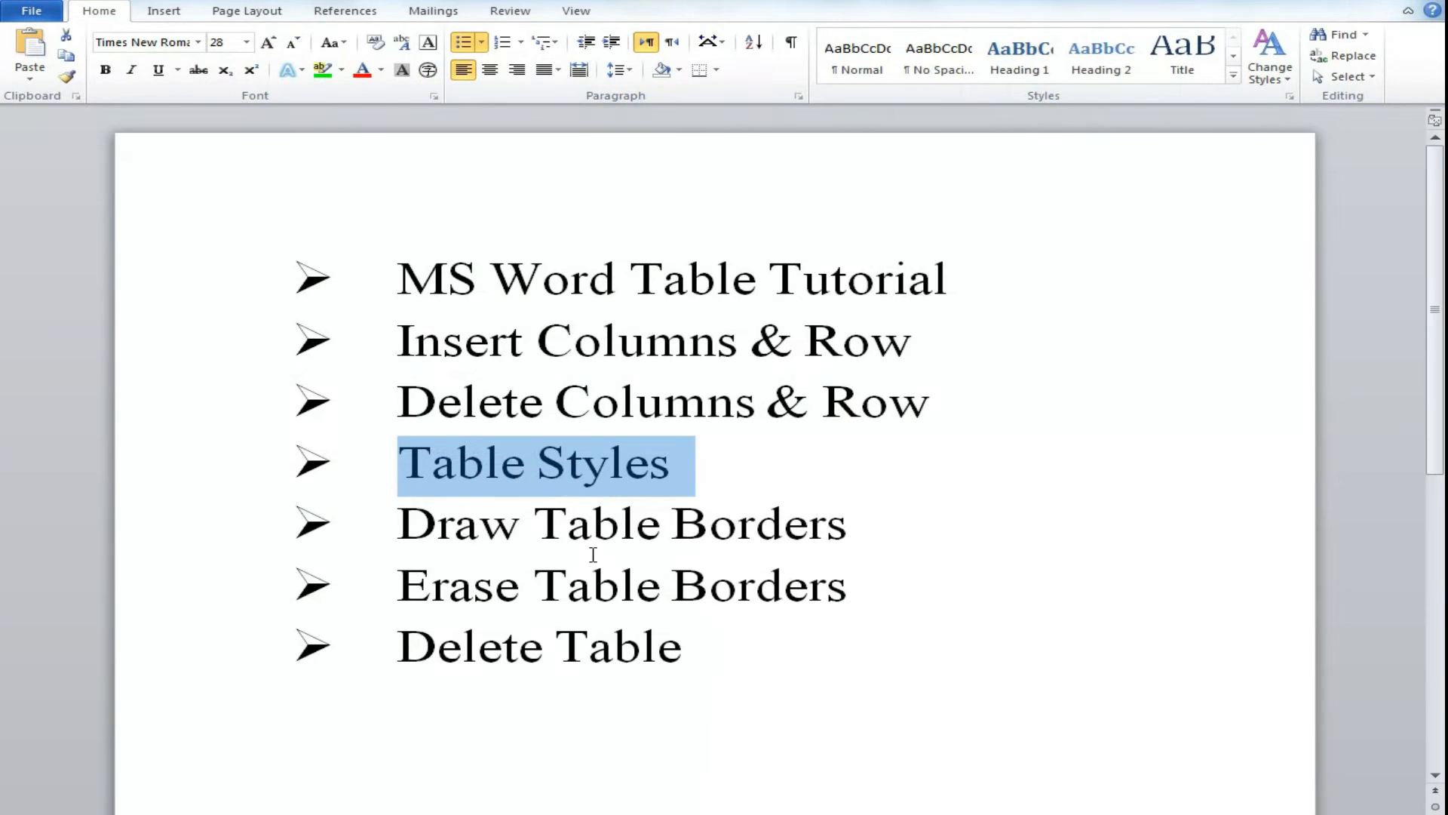
# Step: Apply All Borders to the entire student table
pyautogui.tripleClick(593, 555)
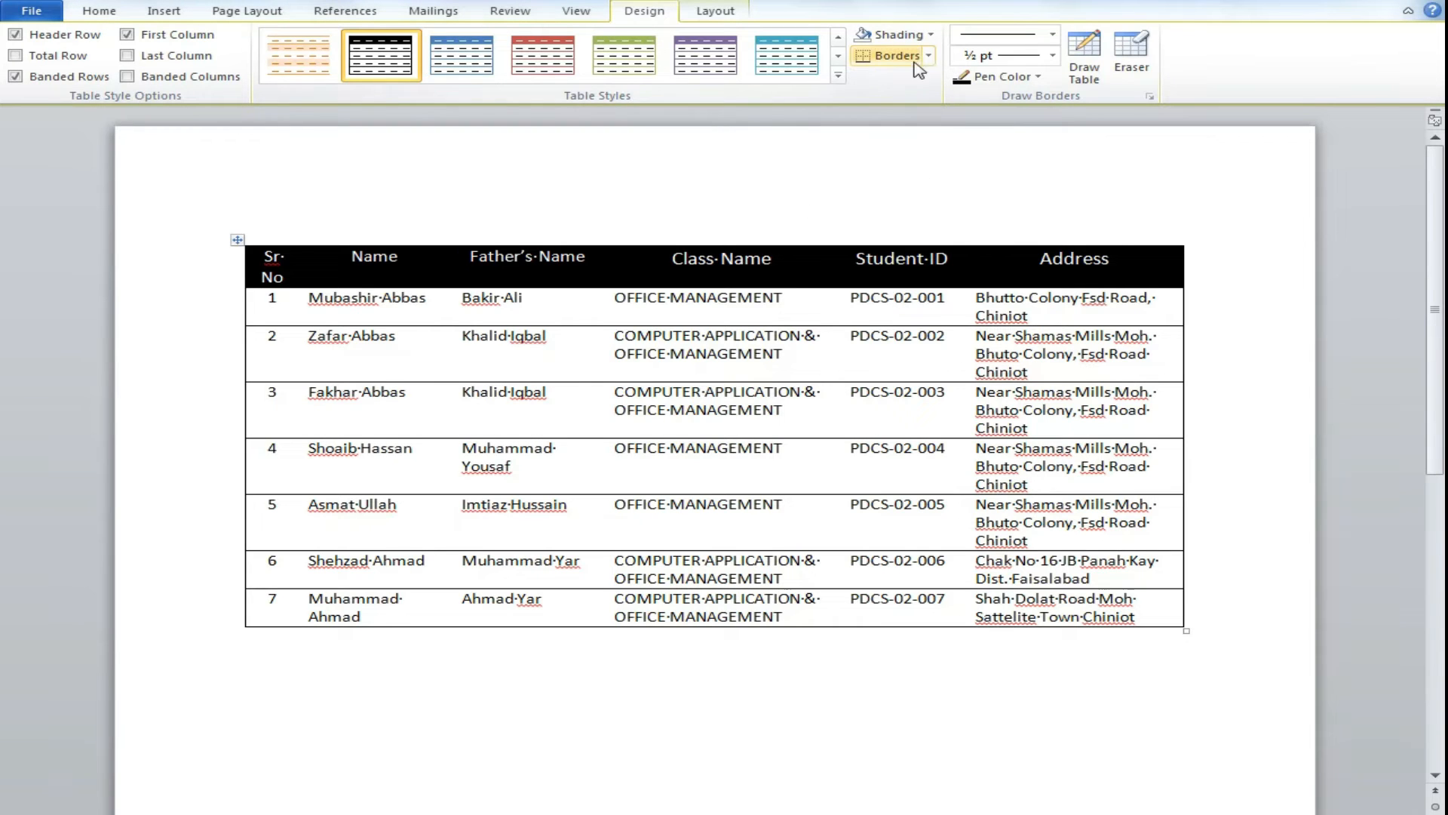
pyautogui.click(237, 240)
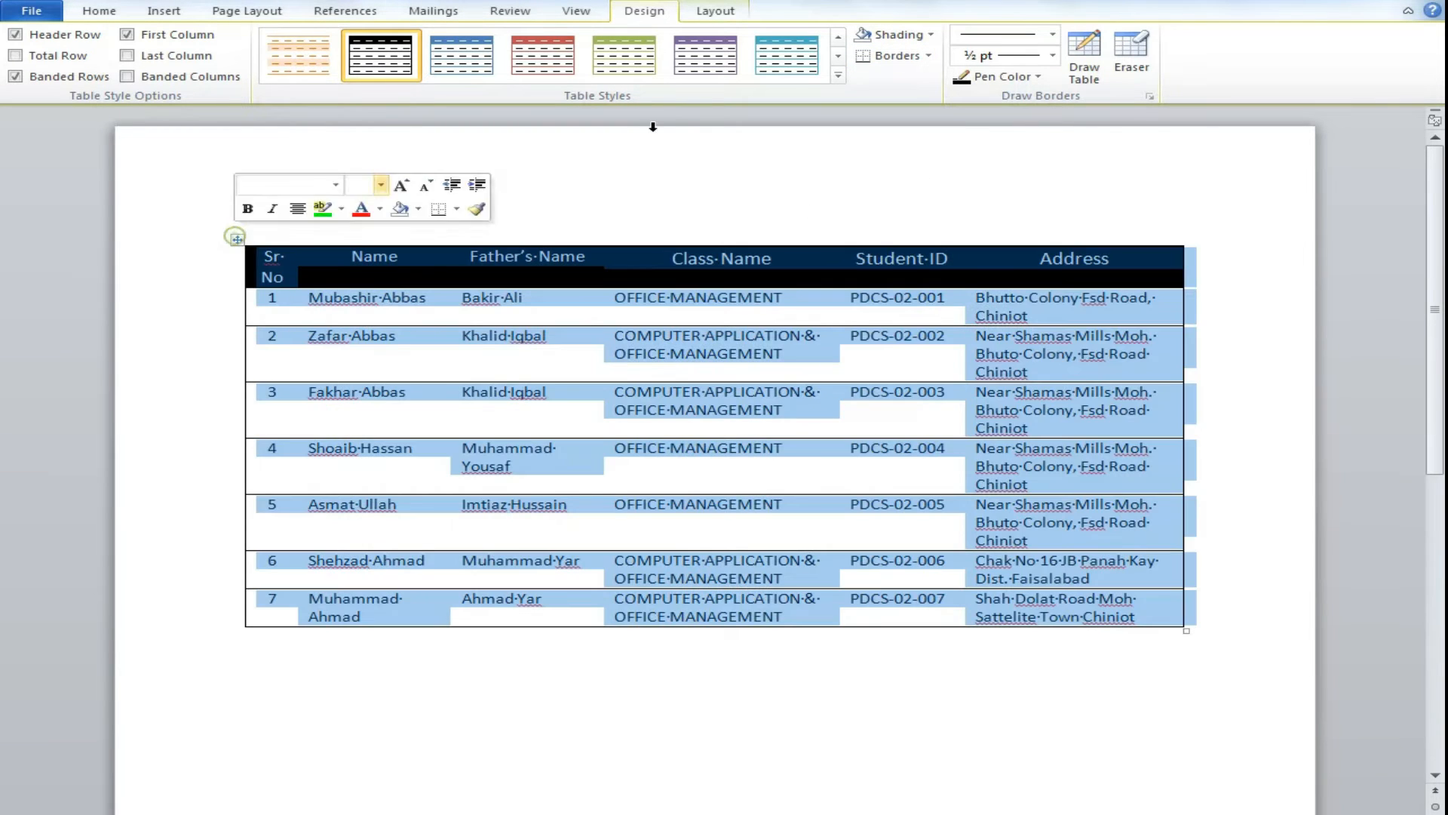
pyautogui.click(930, 57)
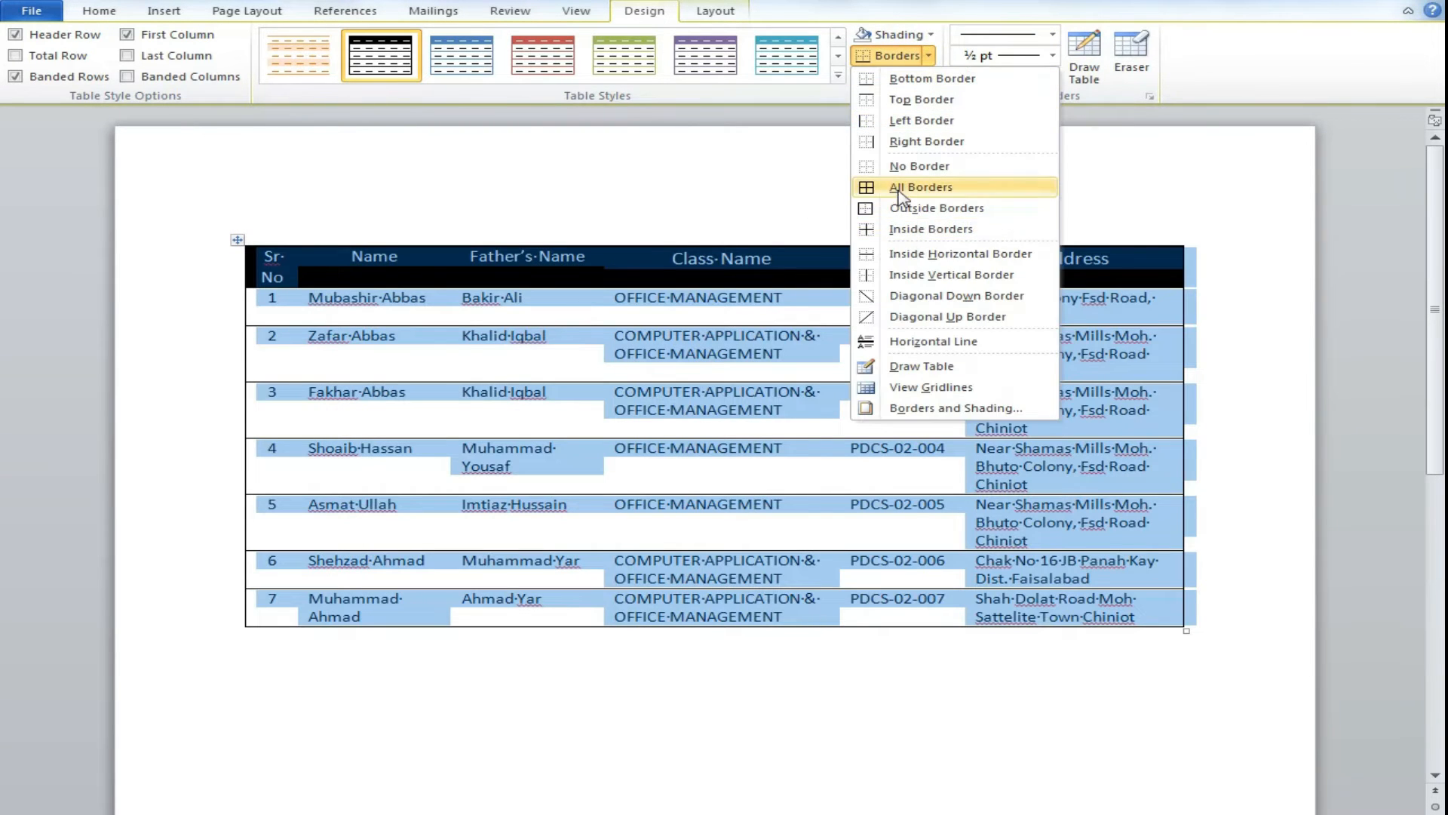
pyautogui.click(902, 187)
pyautogui.click(875, 381)
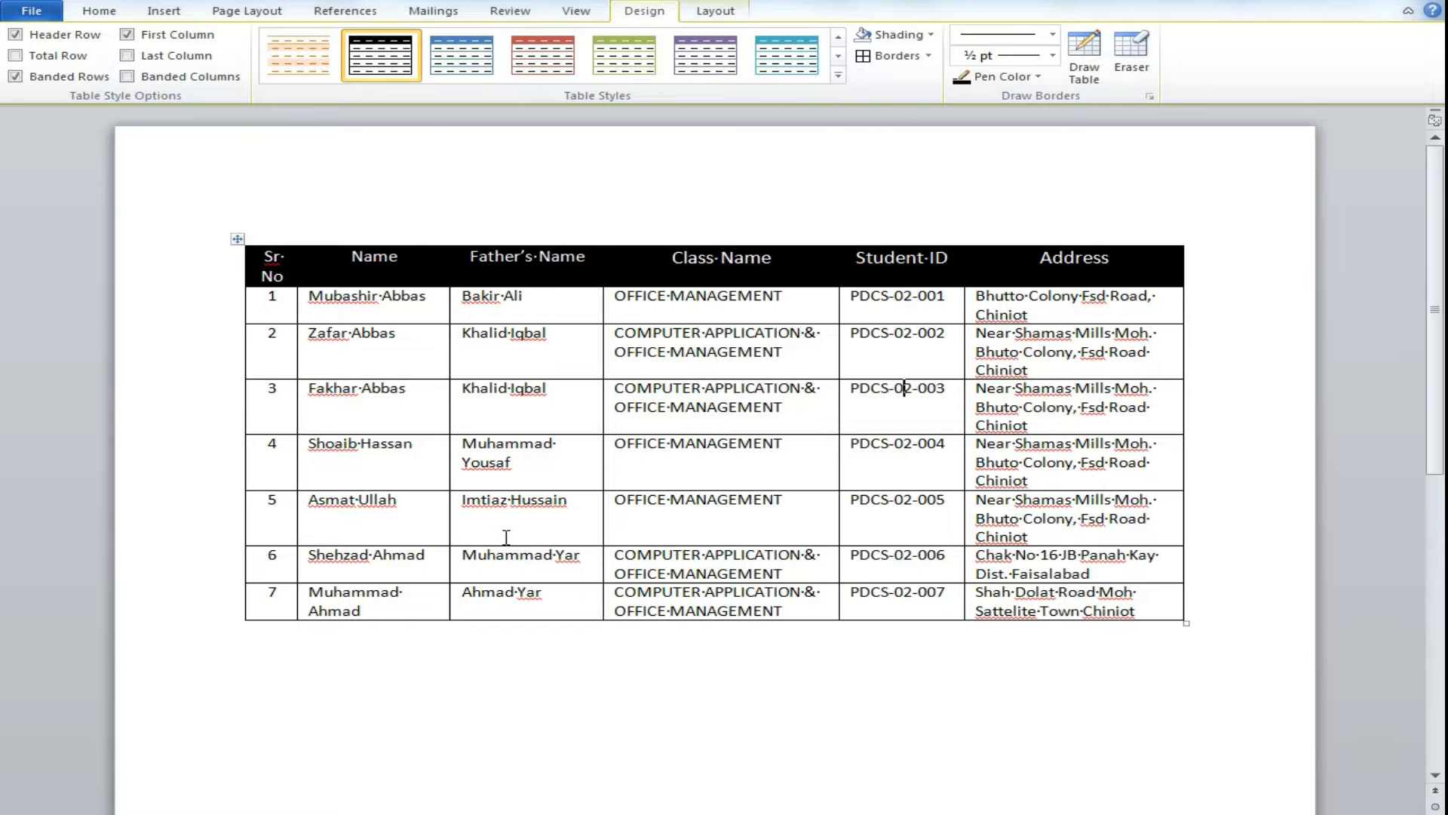
# Step: Draw an extra row below row 7 with Draw Table, including a vertical divider in line with the Sr No border
pyautogui.click(1085, 54)
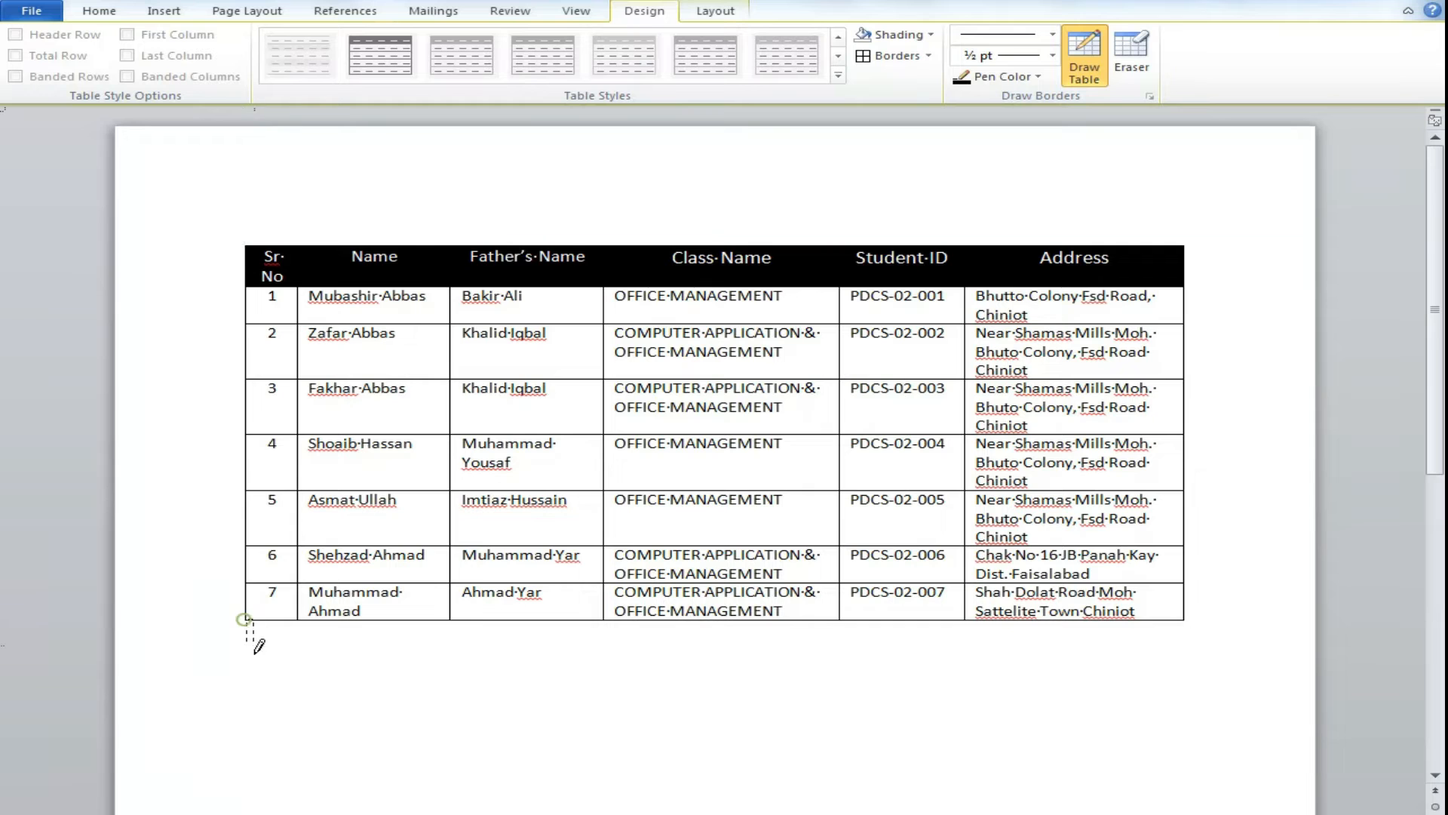
pyautogui.moveTo(248, 690); pyautogui.dragTo(937, 699)
pyautogui.moveTo(1167, 681)
pyautogui.mouseDown()
pyautogui.moveTo(1196, 647)
pyautogui.moveTo(1186, 623)
pyautogui.mouseUp()
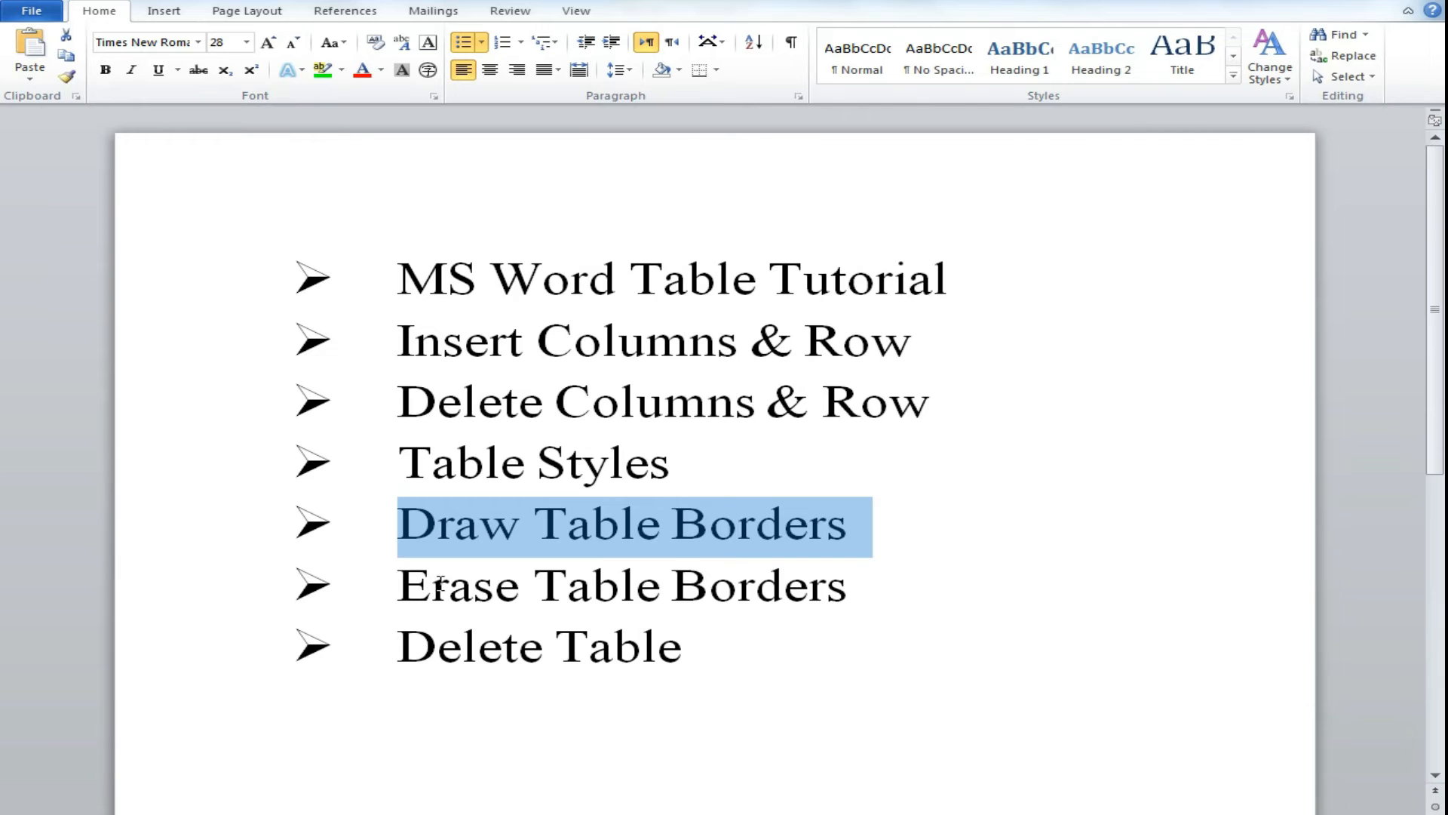
# Step: Erase the vertical divider inside the empty row below row 7
pyautogui.tripleClick(483, 585)
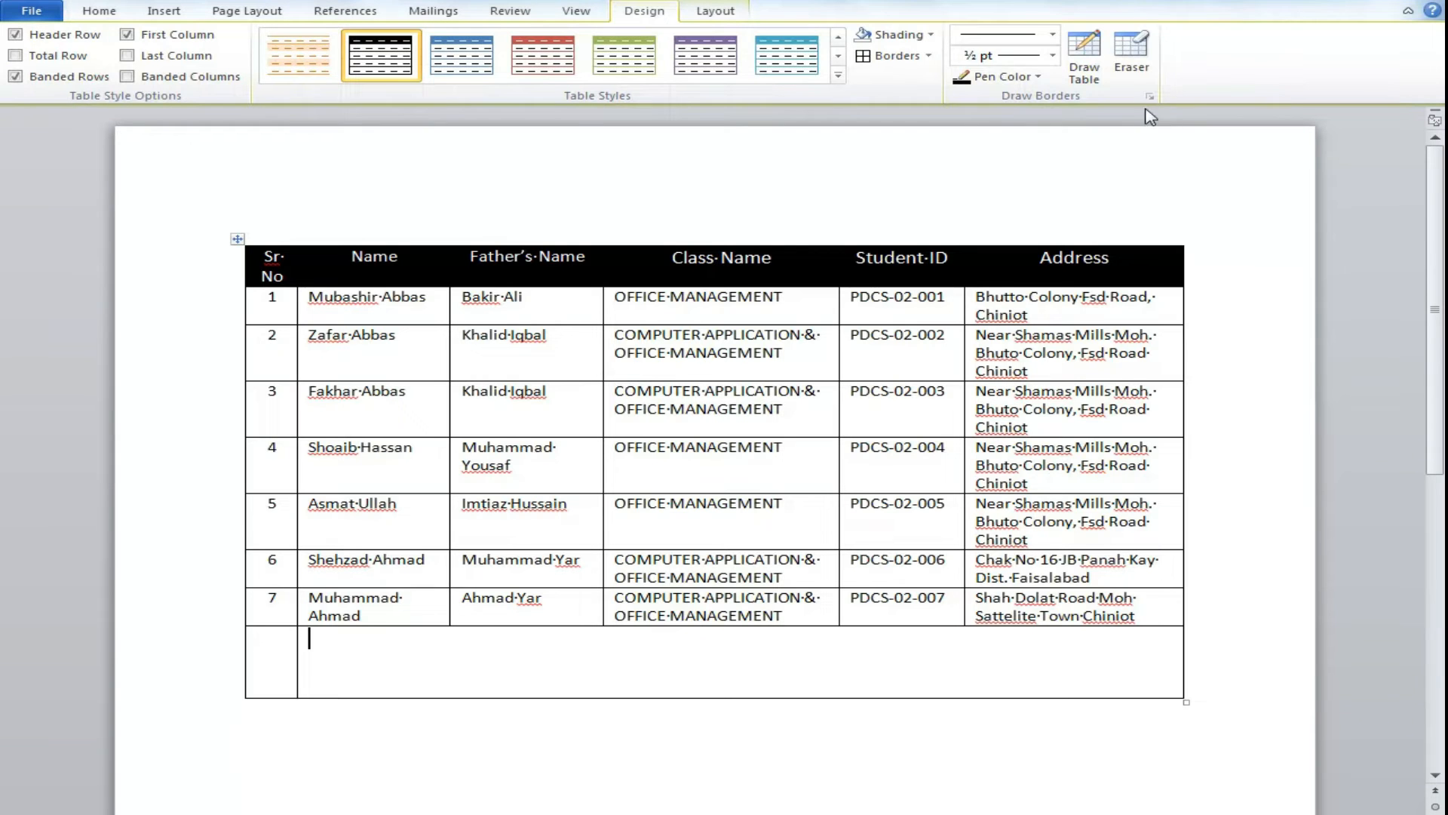
pyautogui.click(1131, 66)
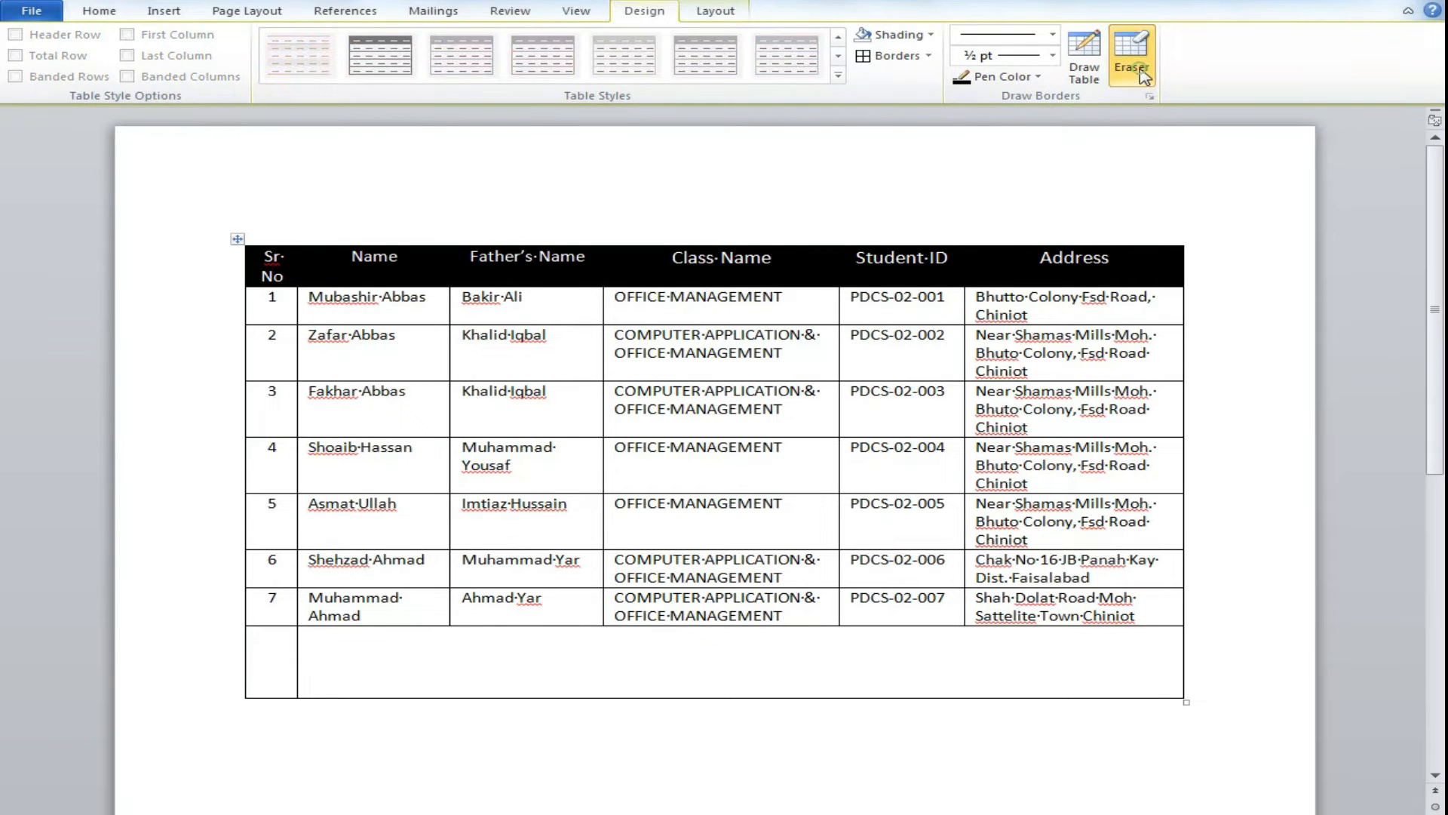
pyautogui.click(297, 656)
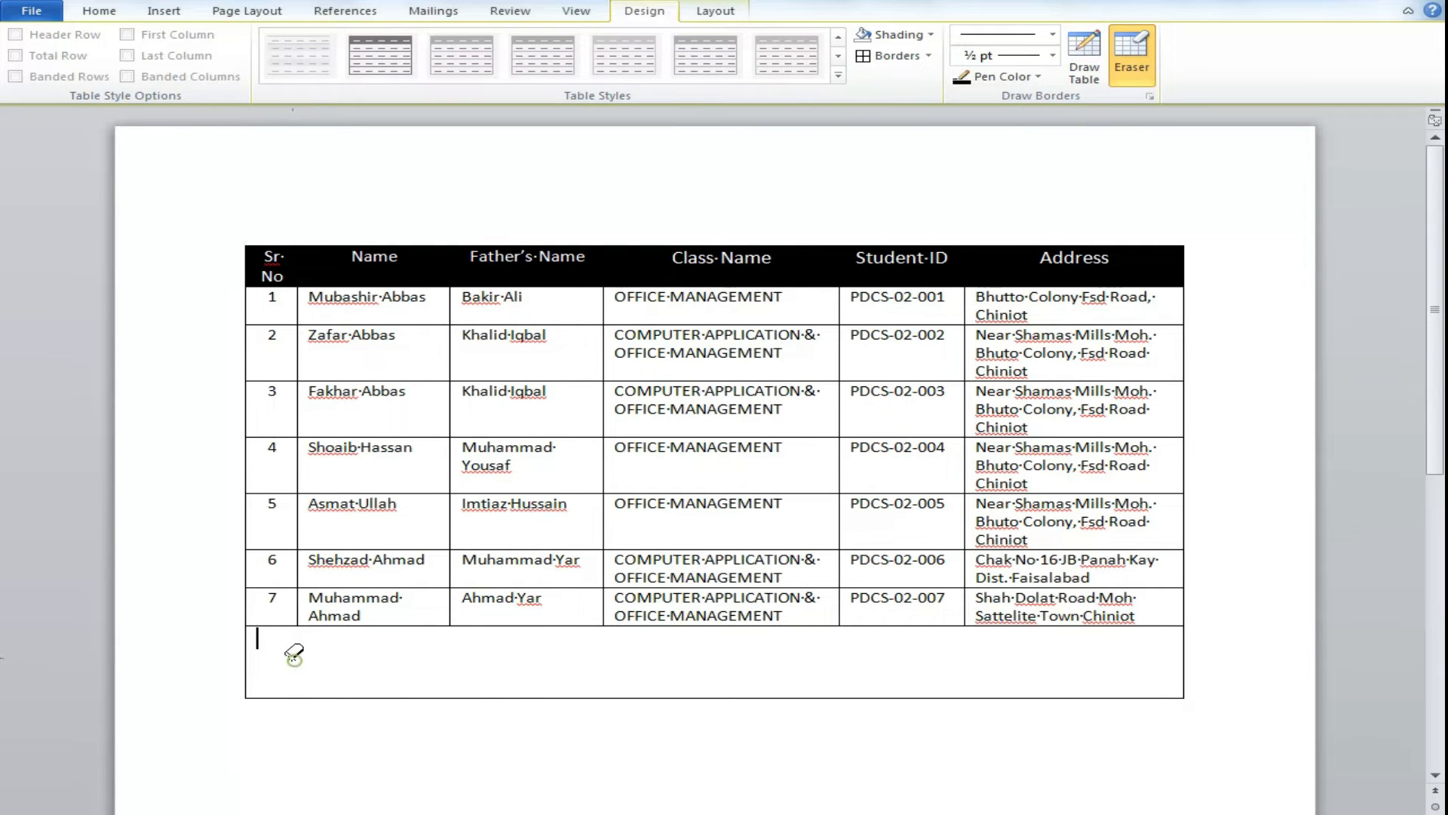
pyautogui.press('Escape')
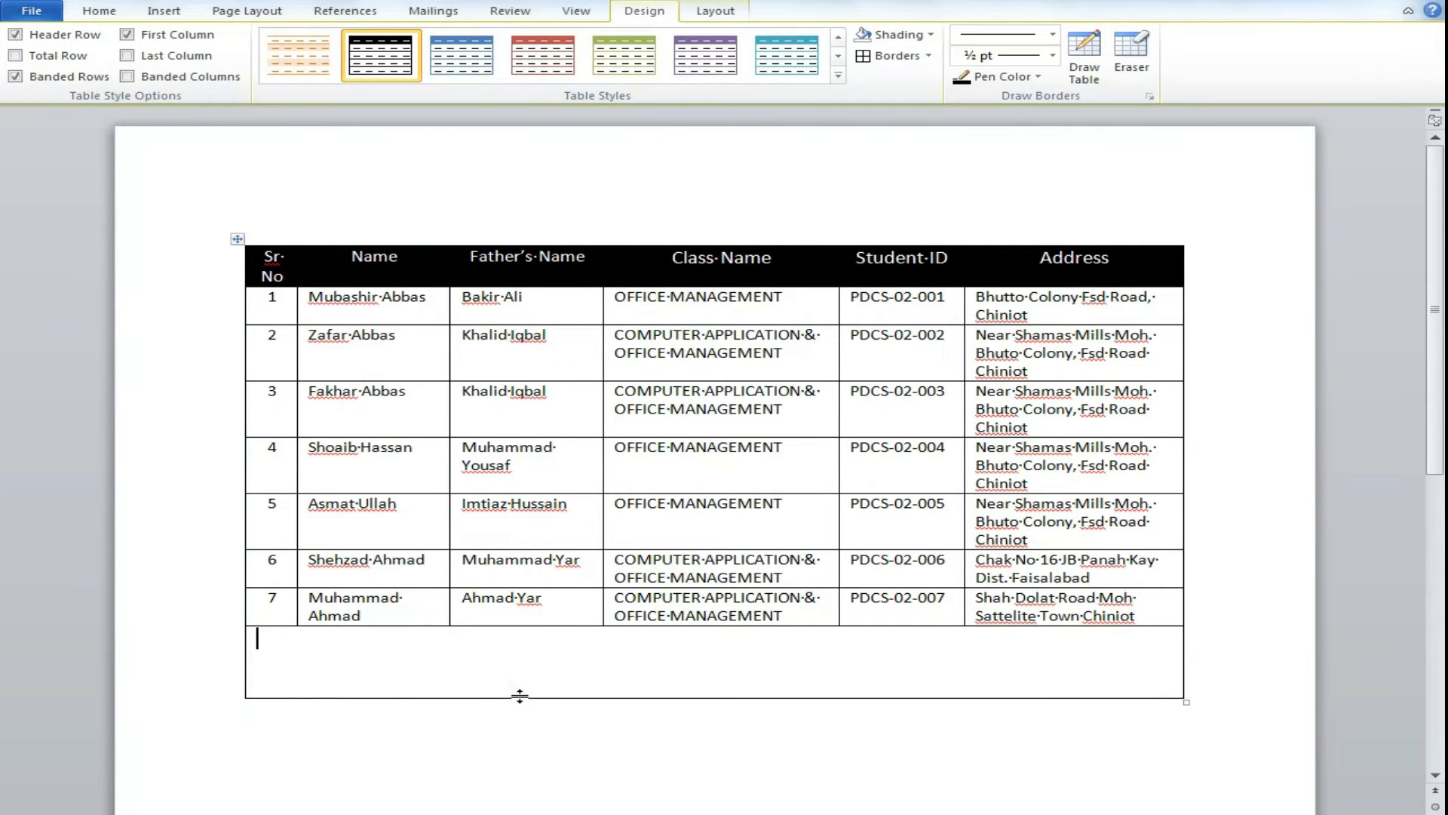
# Step: Erase the border between Class Name and Student ID in row 2 and redraw it in the same place
pyautogui.click(1131, 57)
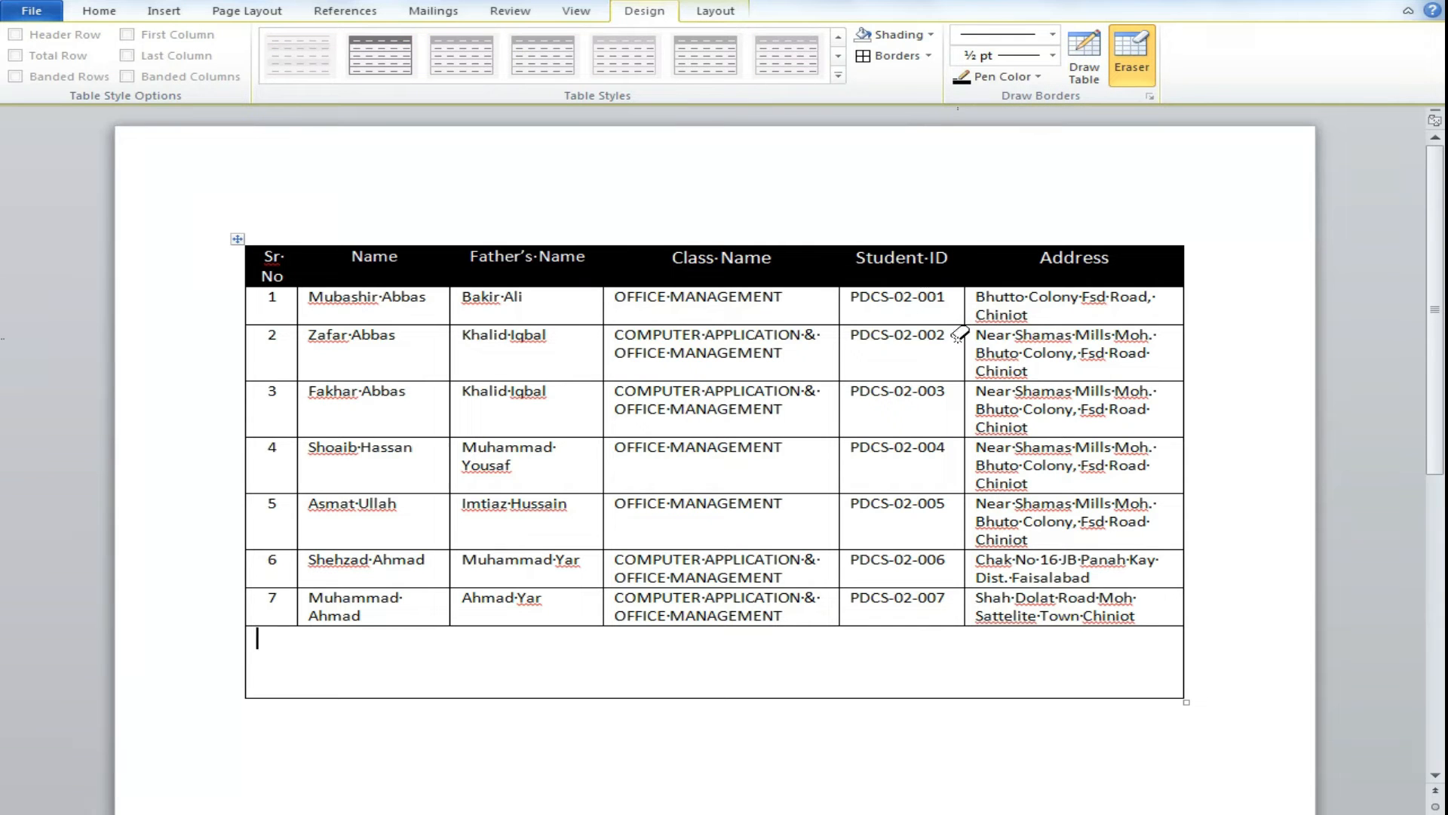
pyautogui.click(839, 347)
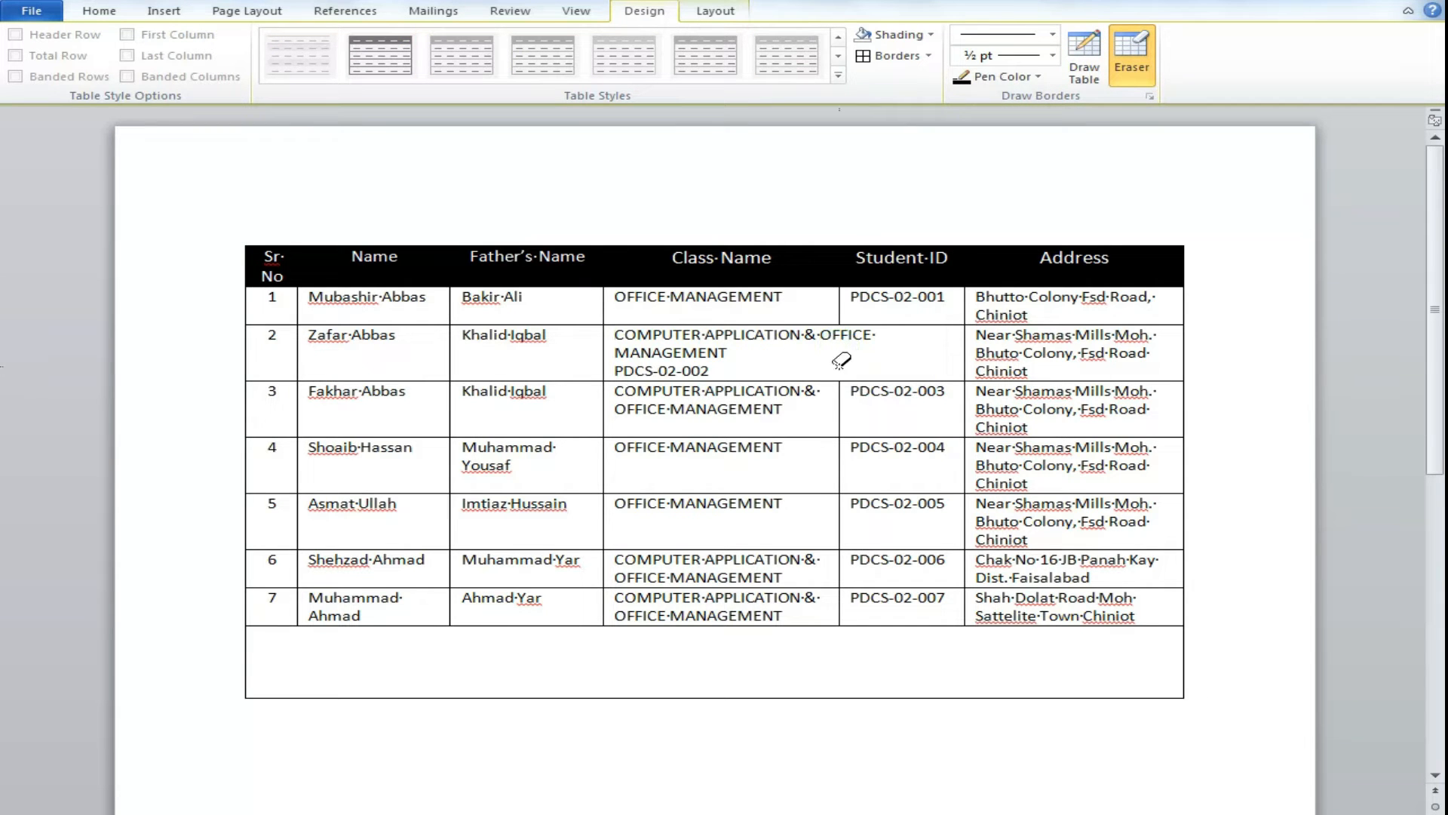
pyautogui.click(1084, 56)
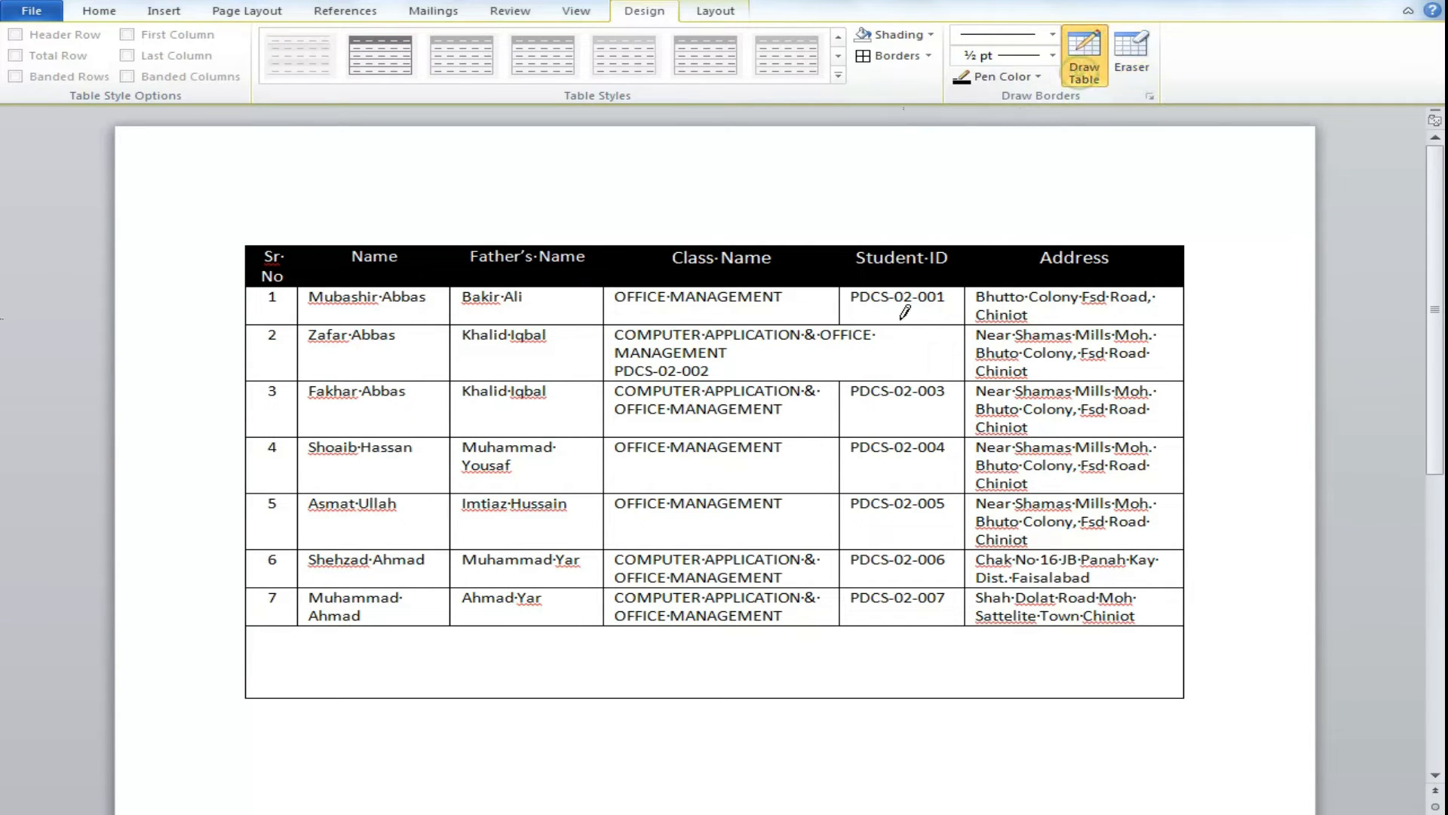
pyautogui.moveTo(841, 326); pyautogui.dragTo(840, 379)
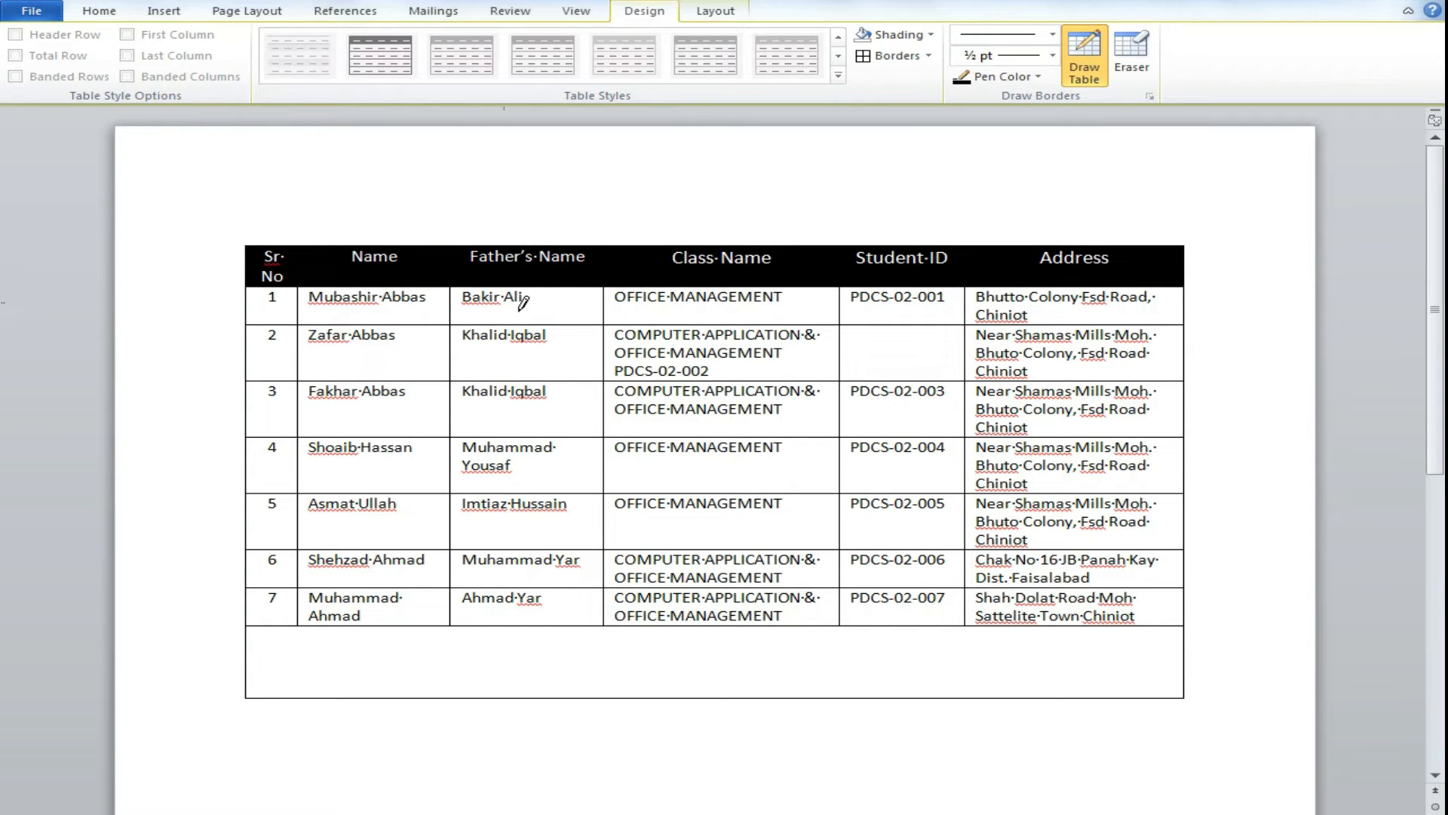
# Step: Move the student ID in row 2 from the Class Name cell into the empty Student ID cell
pyautogui.tripleClick(683, 372)
pyautogui.moveTo(710, 371); pyautogui.dragTo(606, 375)
pyautogui.hotkey('ctrl', 'x')
pyautogui.click(851, 334)
pyautogui.hotkey('ctrl', 'v')
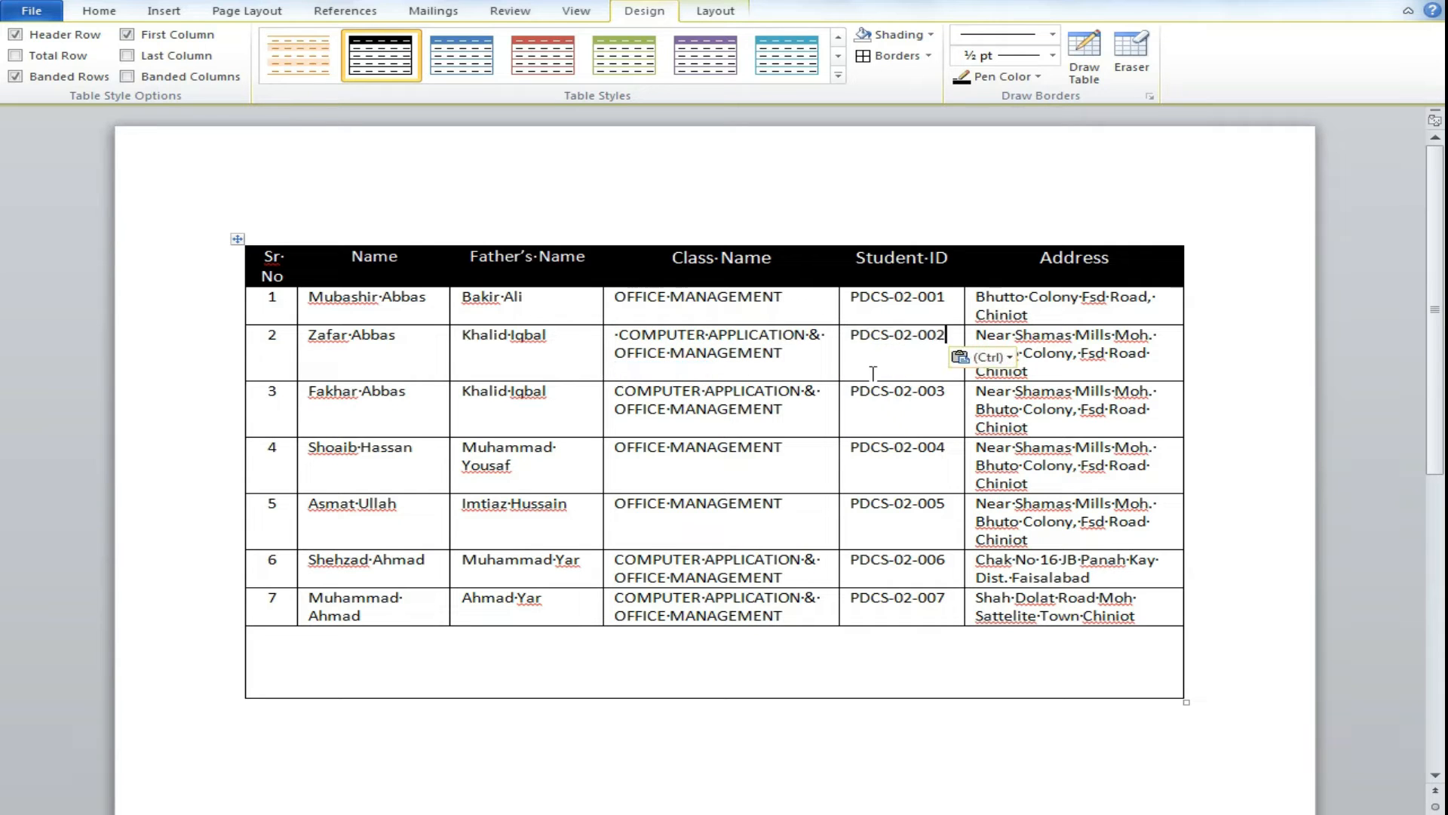
# Step: Set the Student ID cell in row 2 to middle-left alignment
pyautogui.rightClick(875, 366)
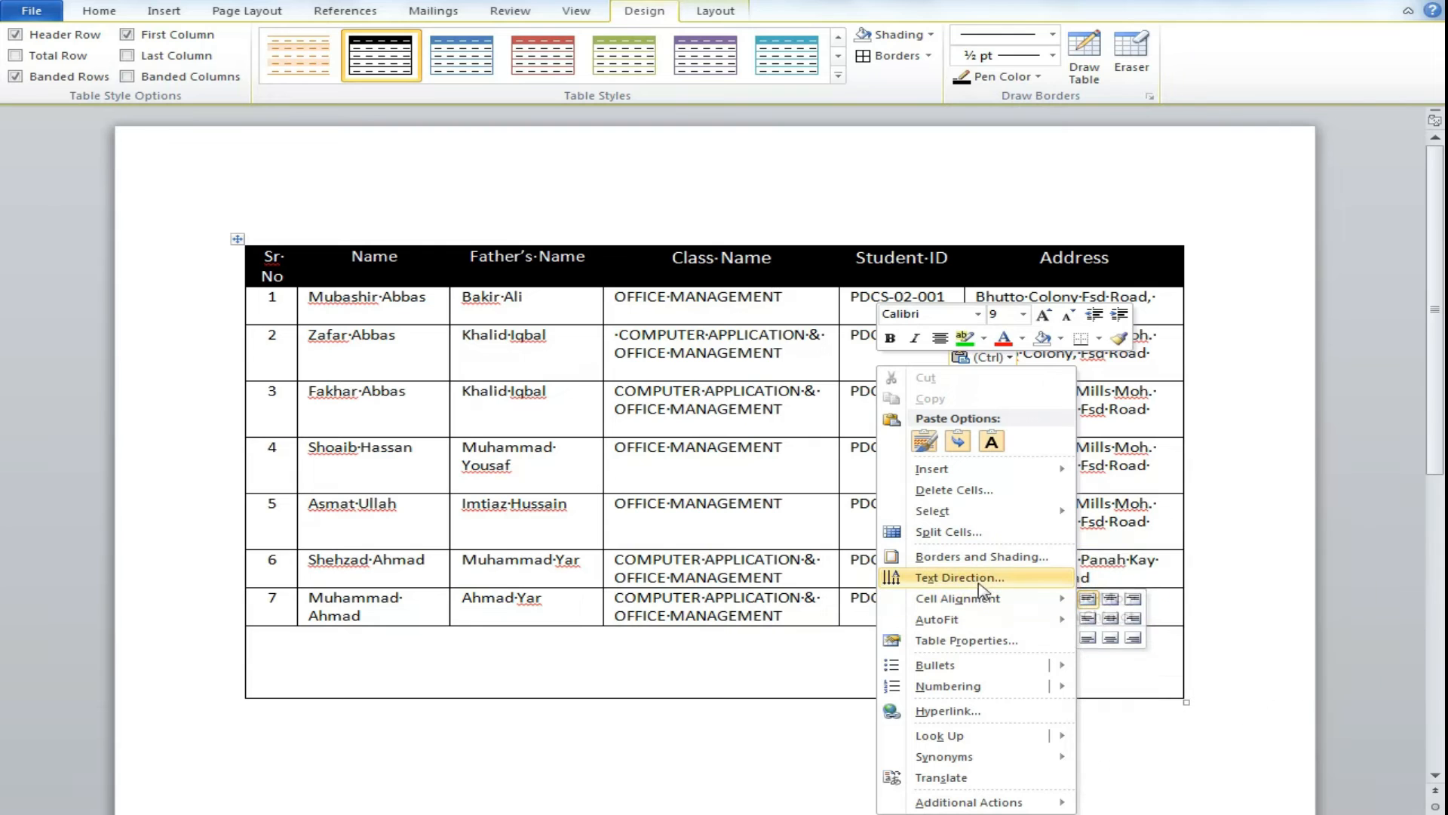
pyautogui.click(1087, 619)
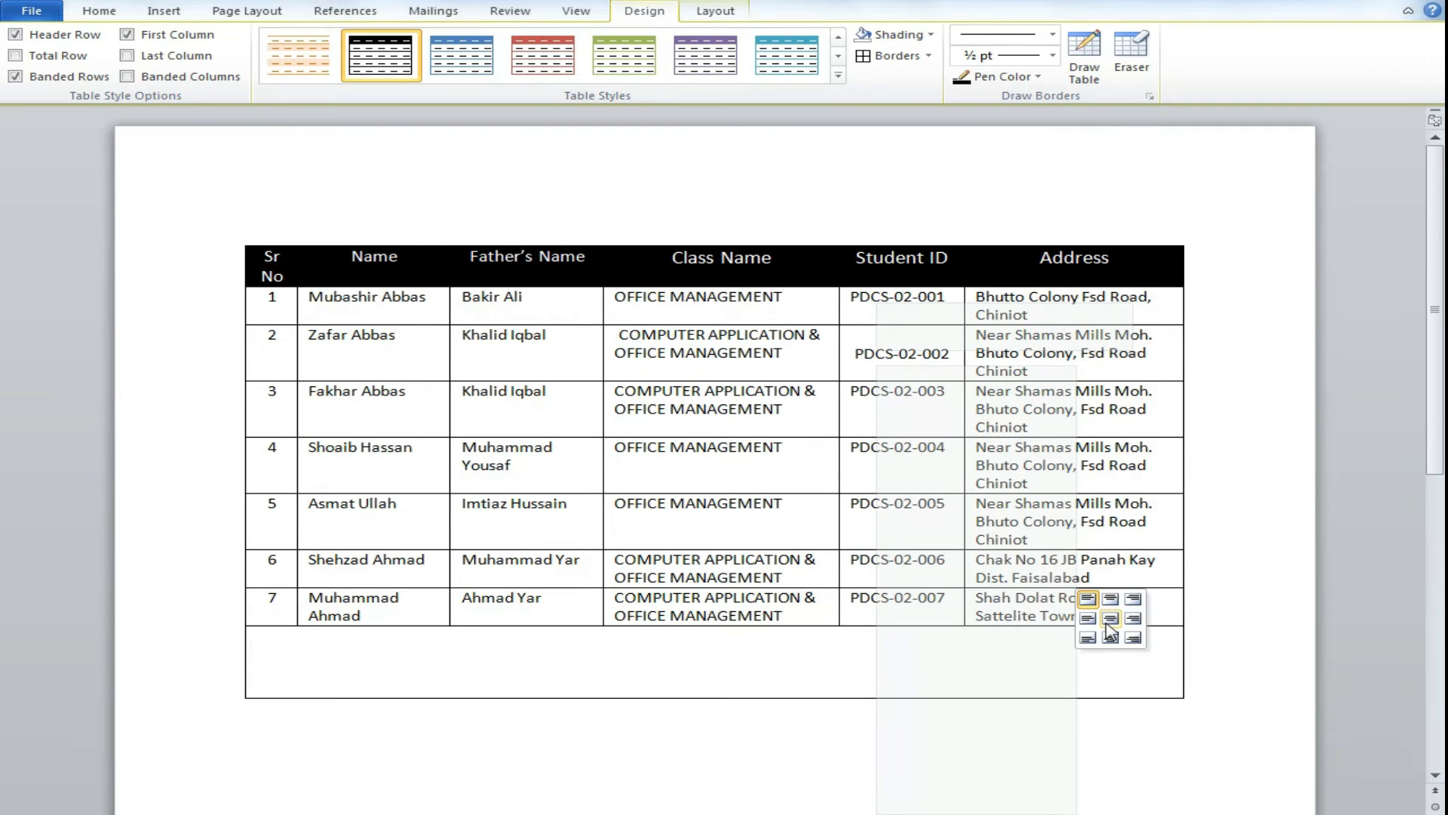
pyautogui.click(908, 740)
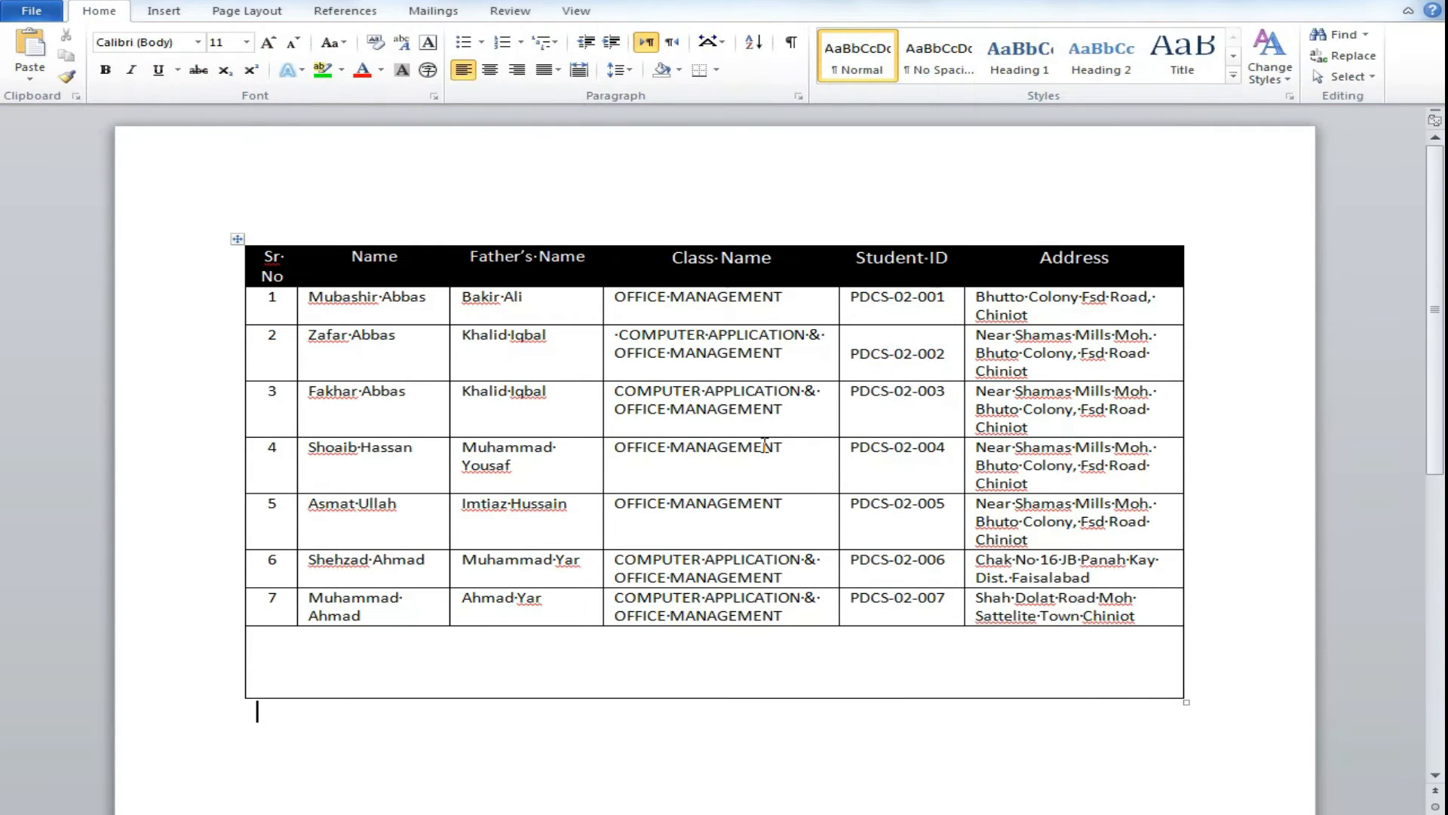
# Step: Delete the table's Address column together with the empty row below row 7
pyautogui.click(673, 374)
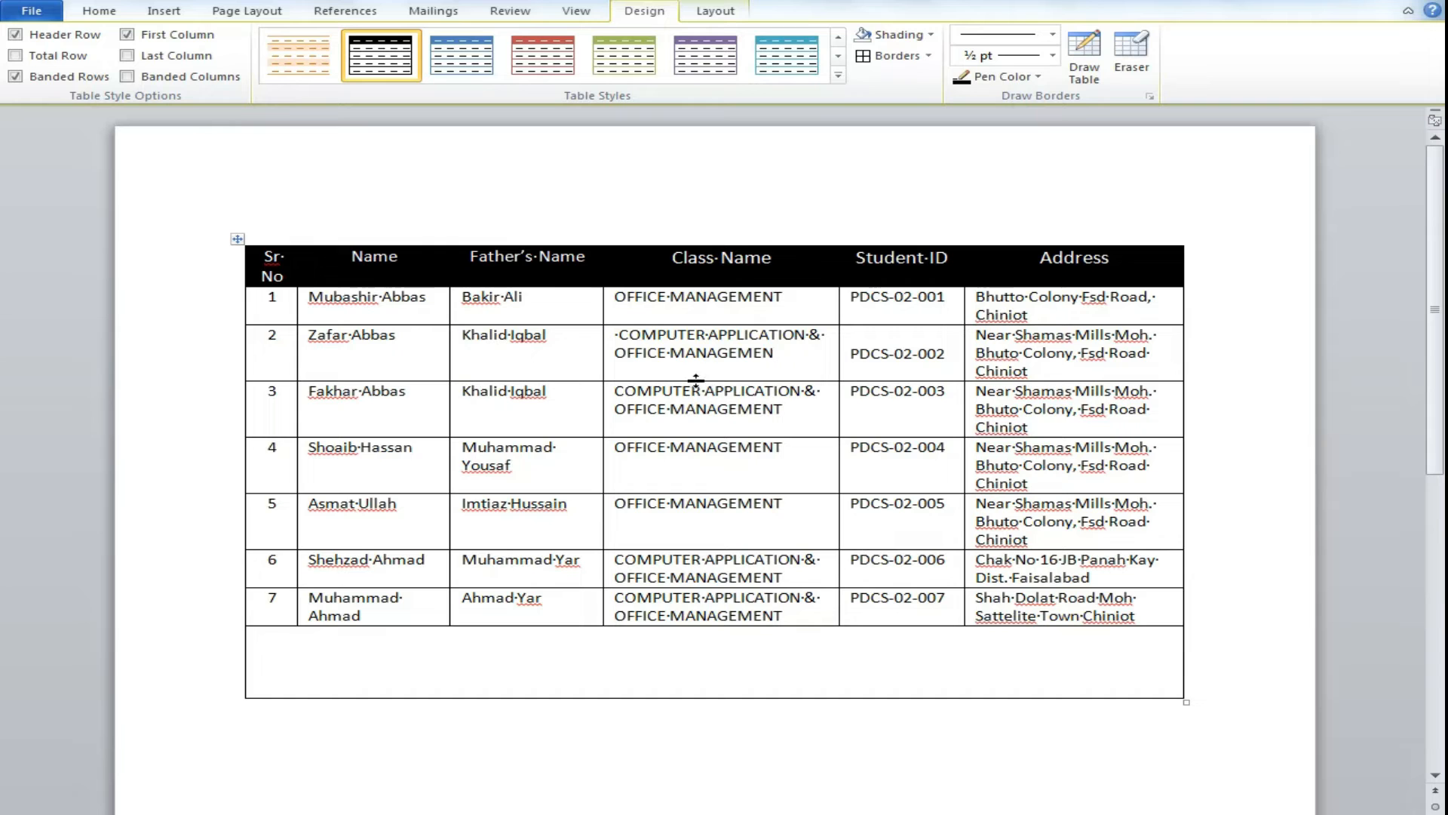
pyautogui.write('Table')
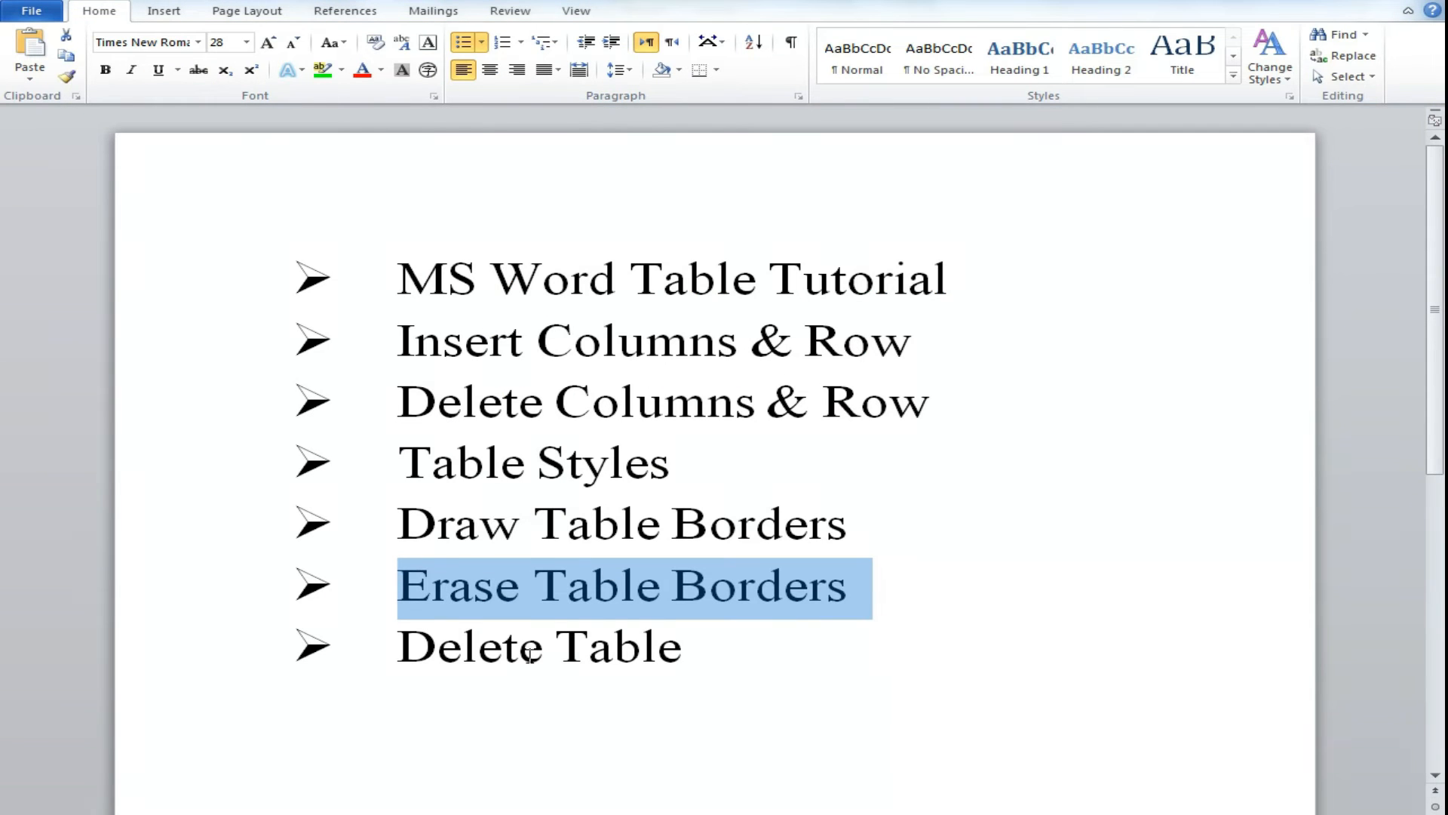
pyautogui.tripleClick(593, 404)
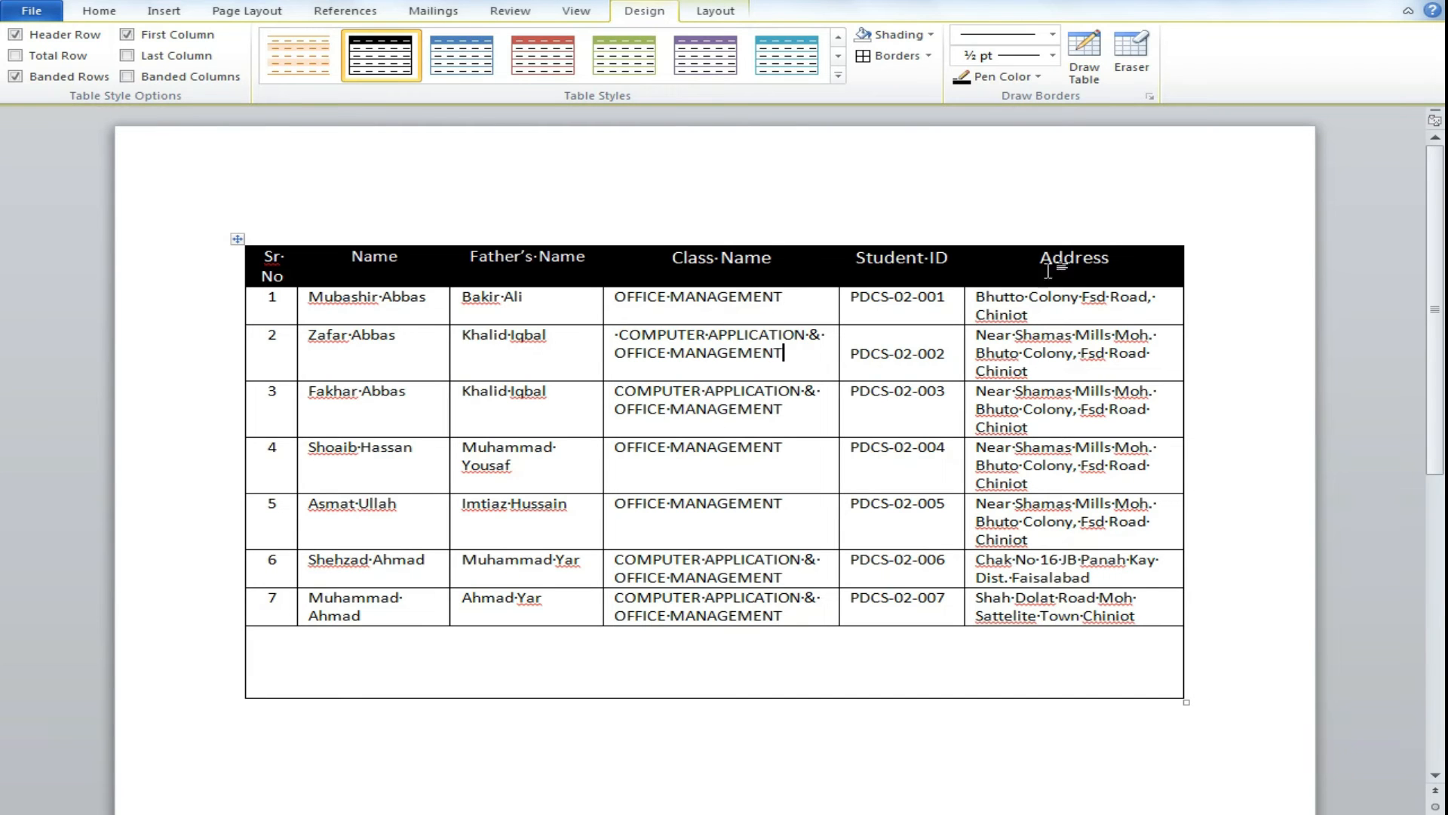
pyautogui.click(1062, 244)
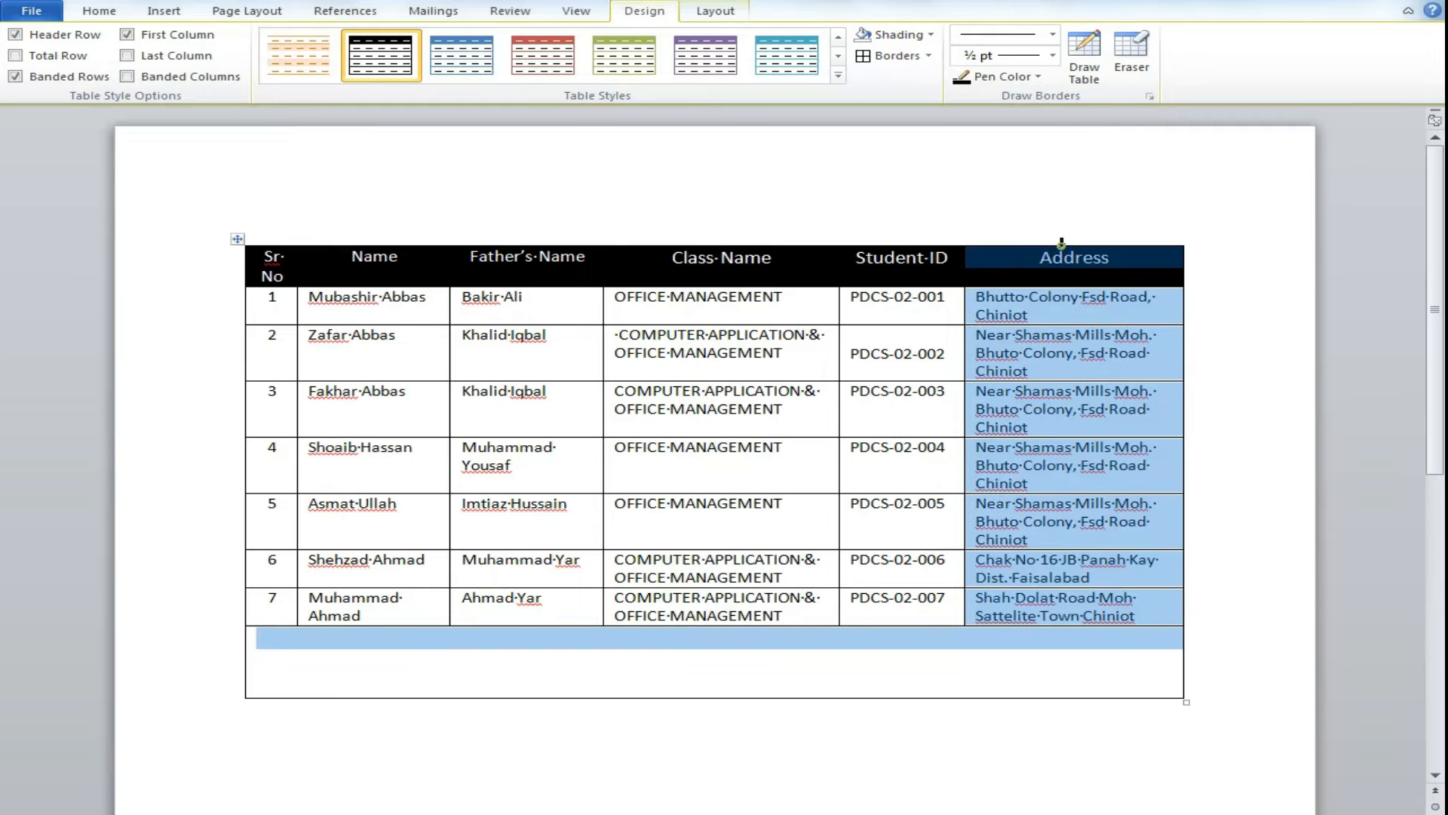
pyautogui.rightClick(1063, 246)
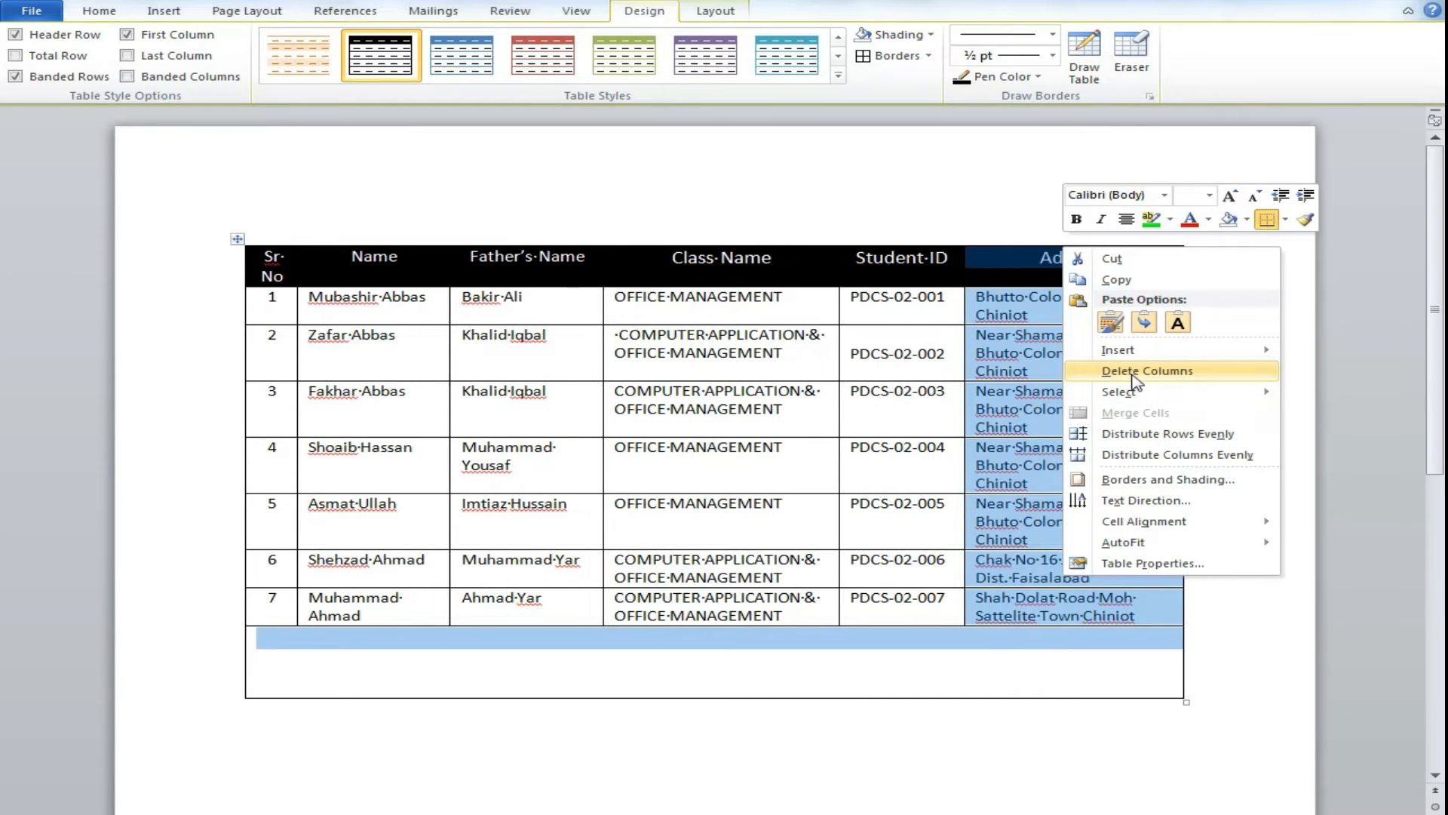
pyautogui.click(1135, 372)
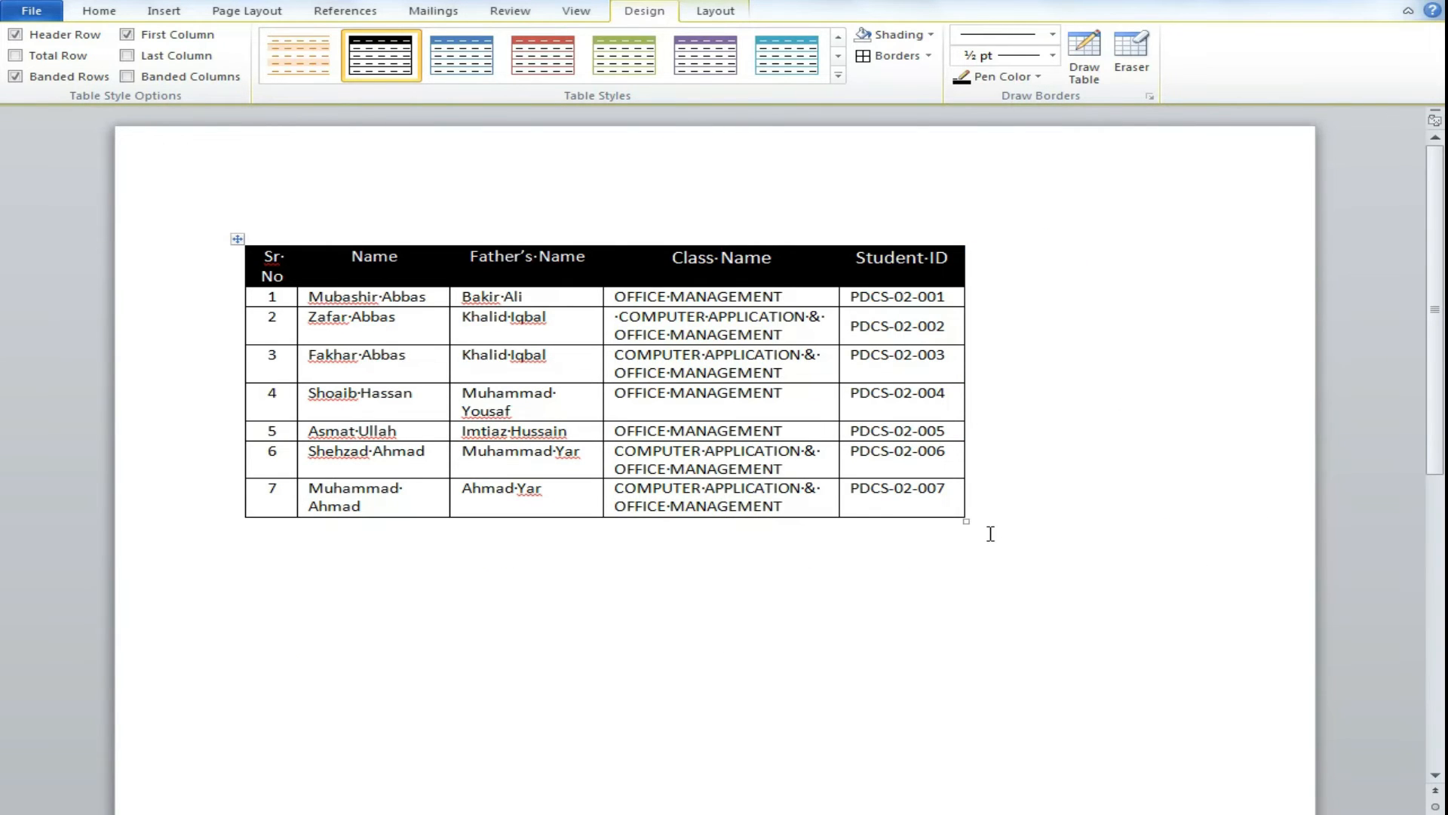
# Step: Enlarge the table to about the page's text width, widening the Class Name column and narrowing the Name, Father's Name and Student ID columns
pyautogui.moveTo(968, 519); pyautogui.dragTo(1206, 595)
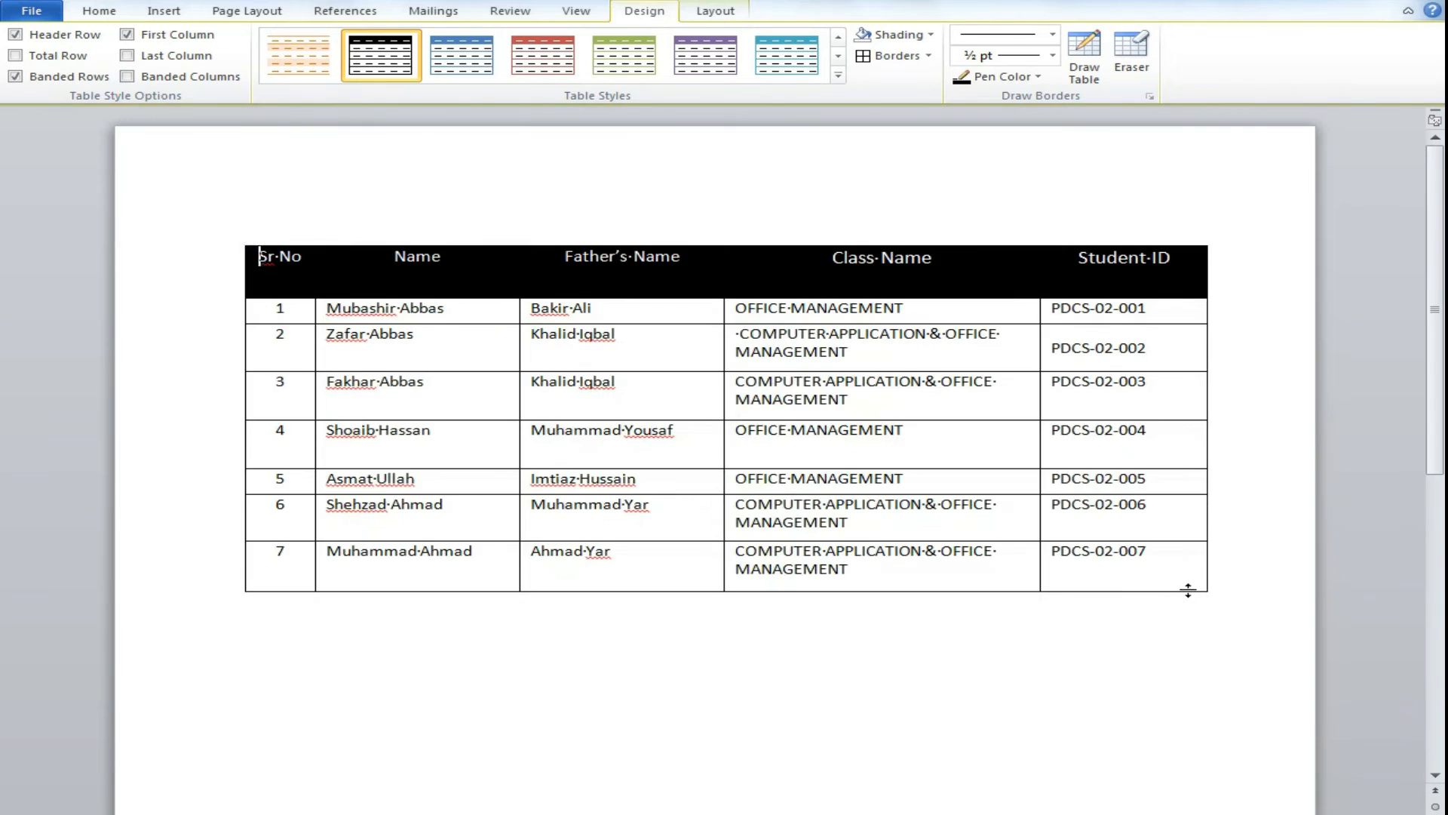
pyautogui.click(977, 628)
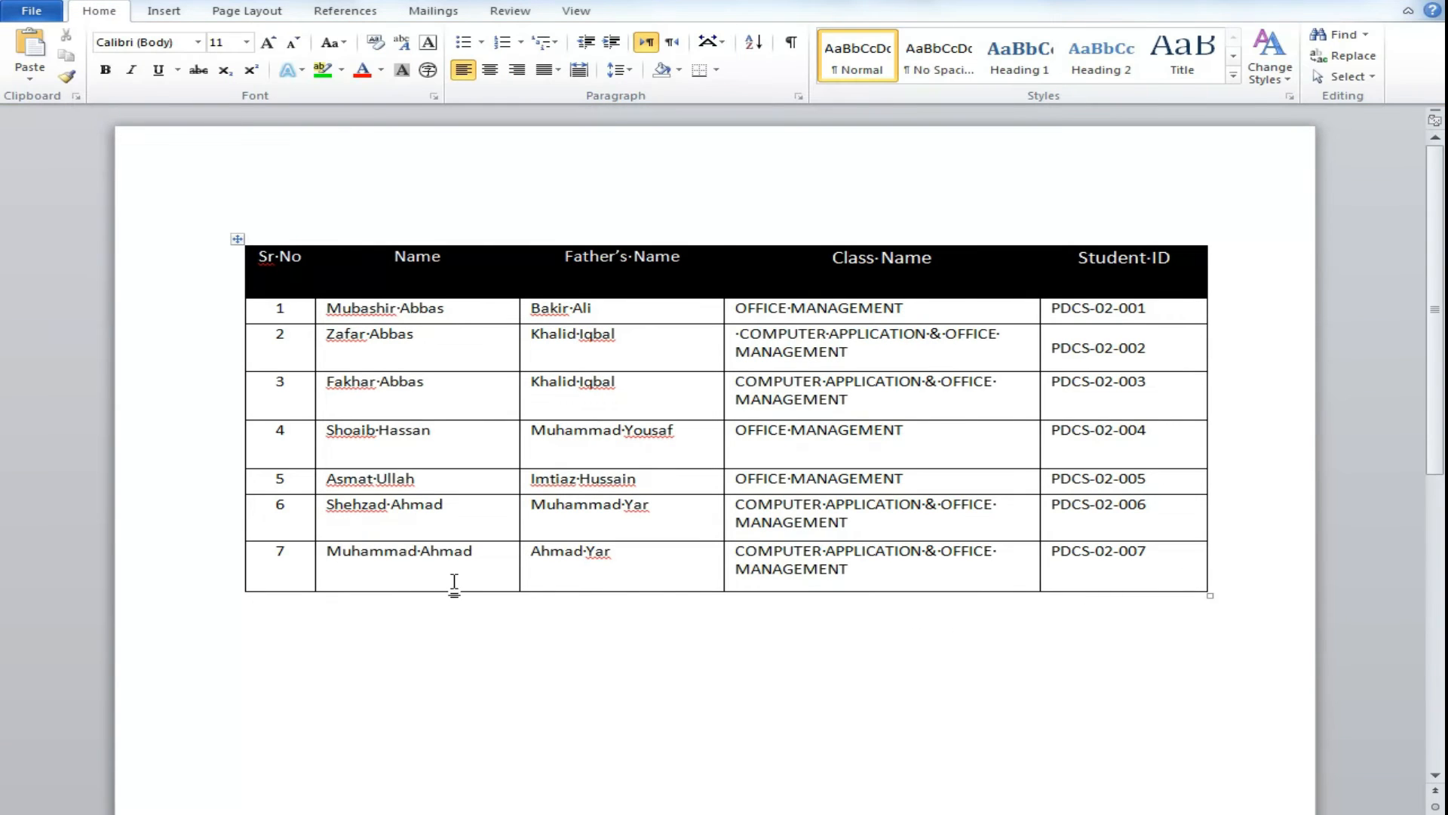
pyautogui.click(1037, 408)
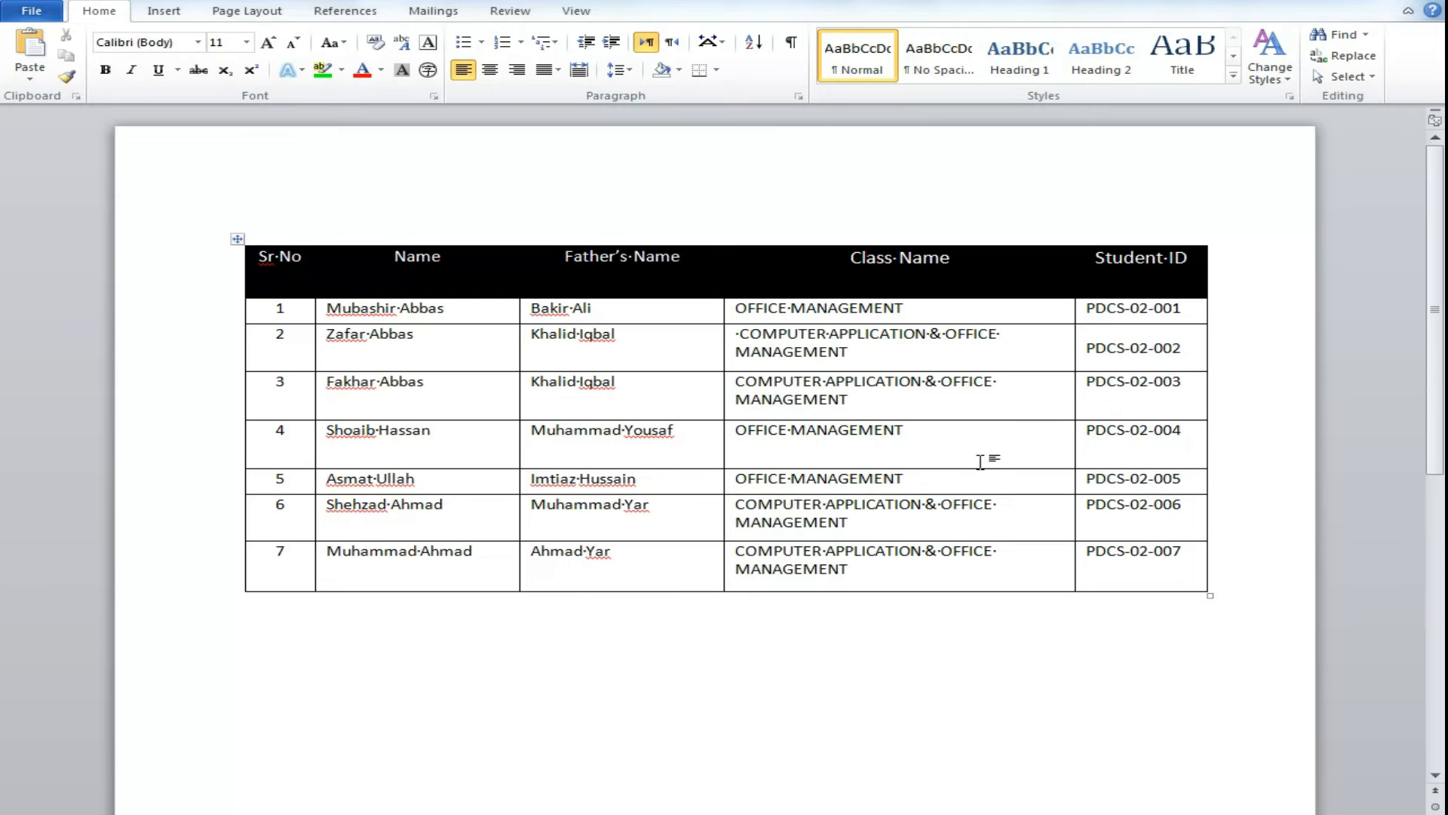
pyautogui.moveTo(723, 405); pyautogui.dragTo(687, 411)
pyautogui.moveTo(518, 421)
pyautogui.mouseDown()
pyautogui.moveTo(470, 428)
pyautogui.moveTo(518, 402)
pyautogui.moveTo(477, 426)
pyautogui.moveTo(507, 437)
pyautogui.mouseUp()
pyautogui.hotkey('ctrl', 'z')
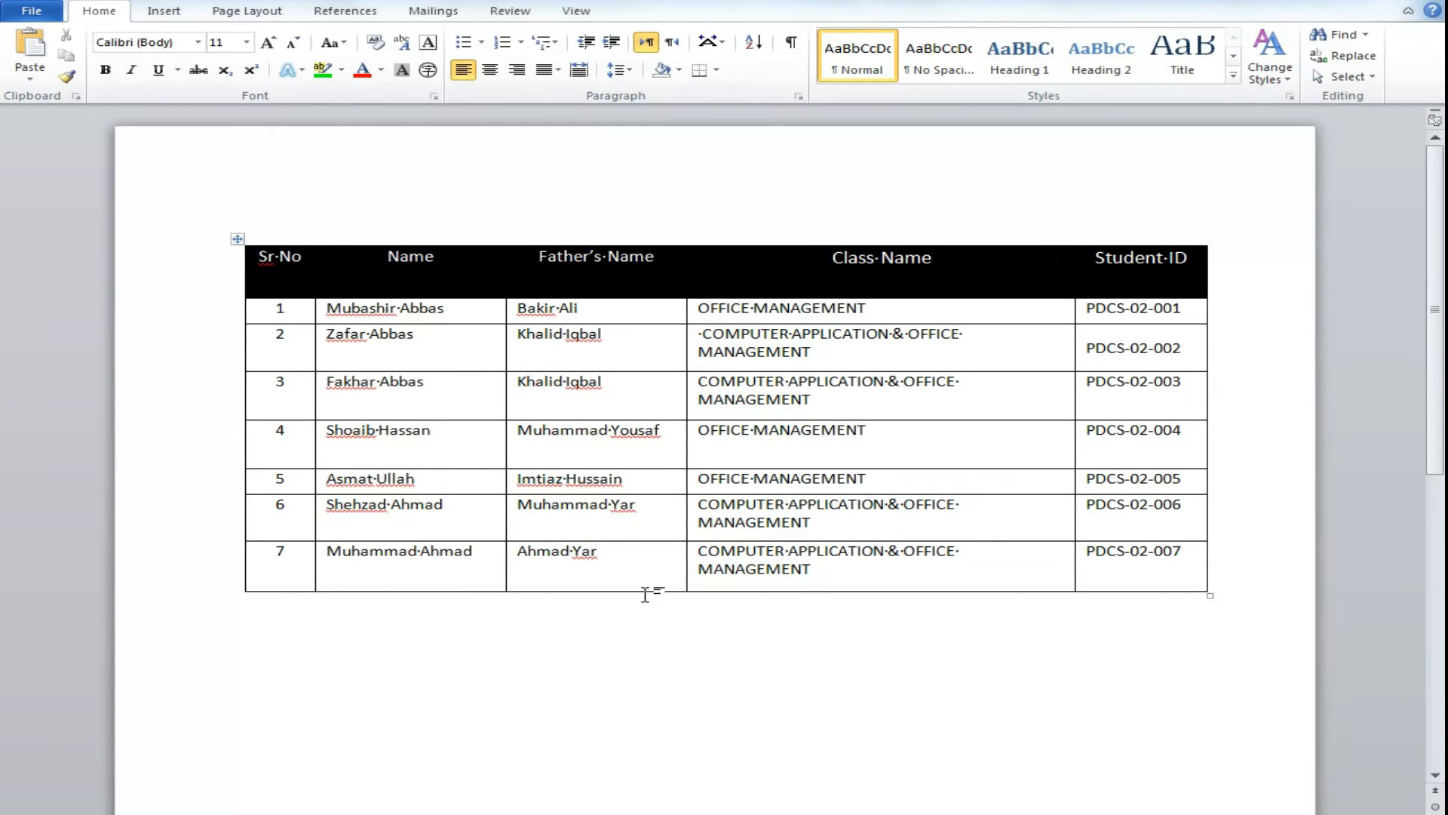
pyautogui.moveTo(647, 589); pyautogui.dragTo(648, 587)
# Step: Reduce the font size of the Class Name entries in rows 1 to 7 to 8 pt
pyautogui.moveTo(827, 578); pyautogui.dragTo(703, 307)
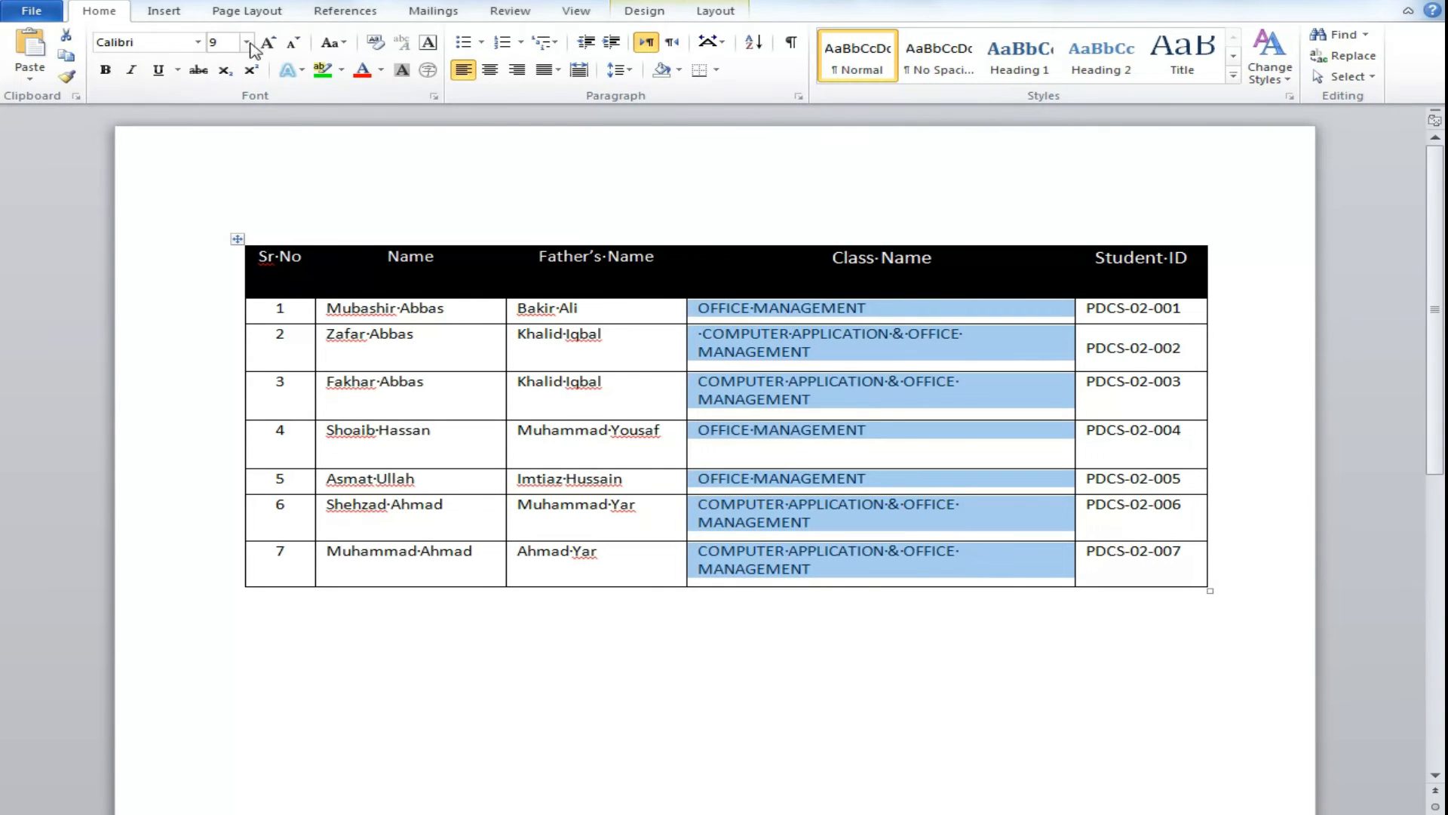
pyautogui.click(293, 44)
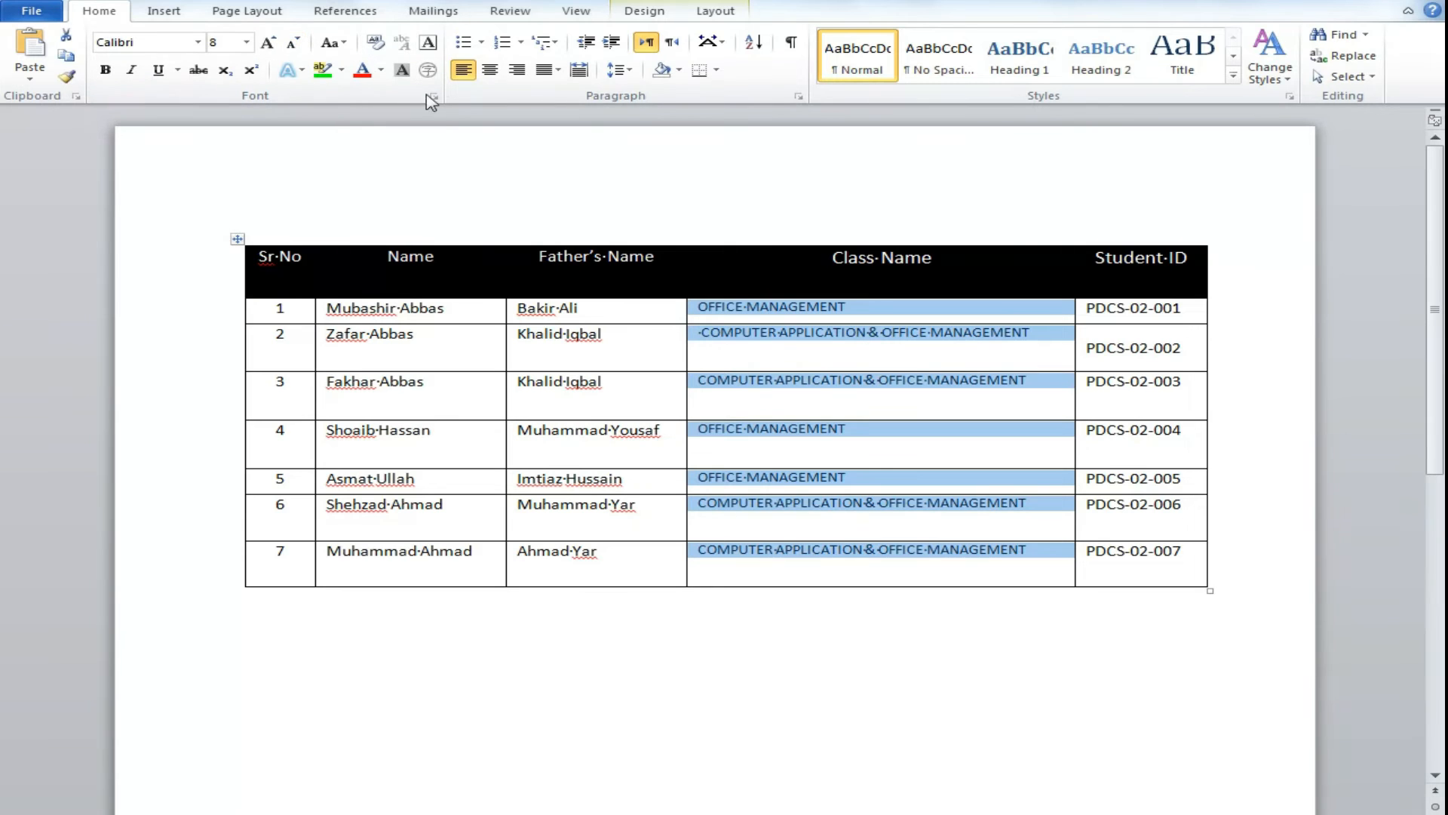
pyautogui.click(558, 500)
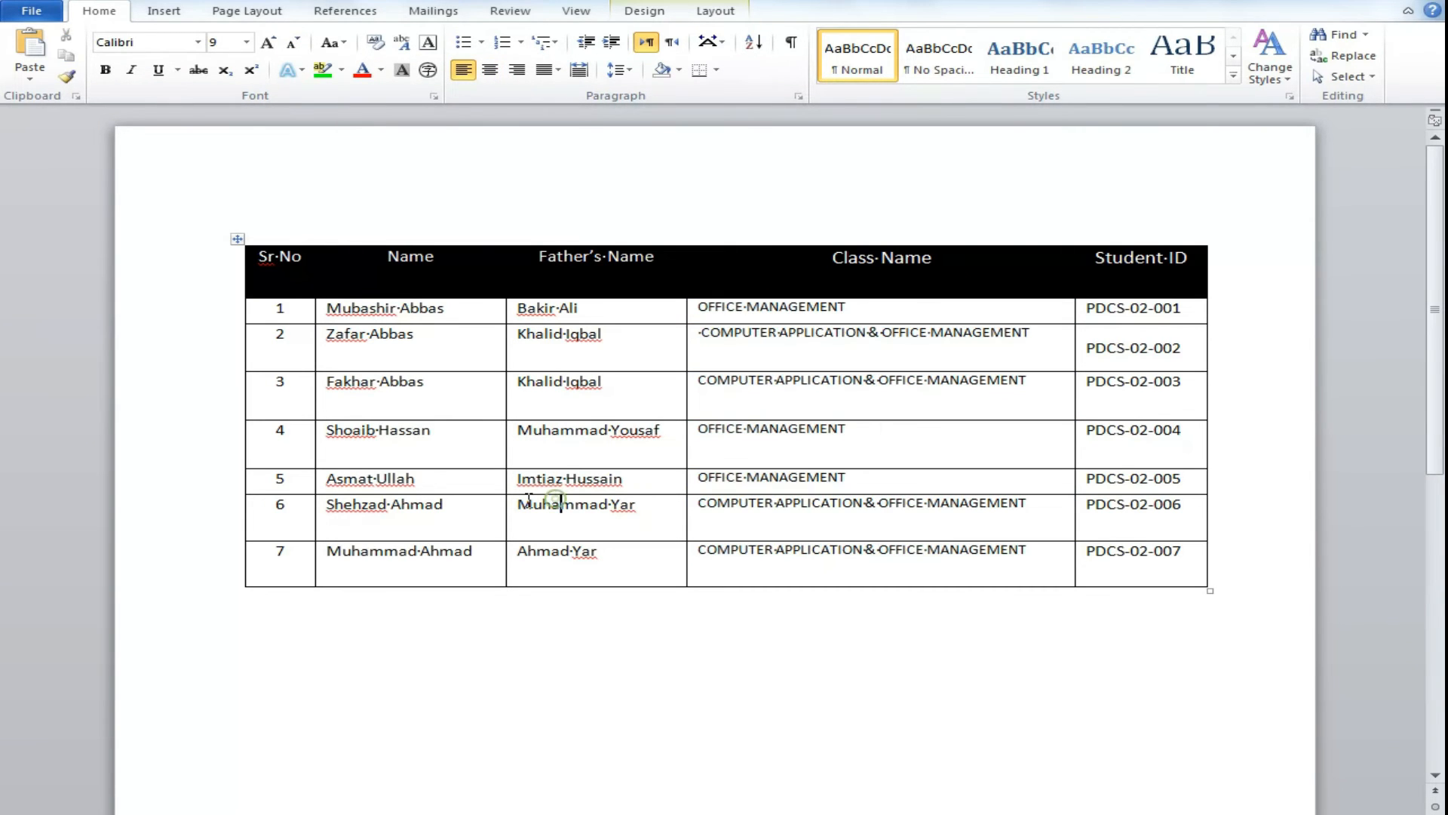
# Step: Set the text of the whole table, including the header row, to 10 pt
pyautogui.click(234, 238)
pyautogui.click(294, 43)
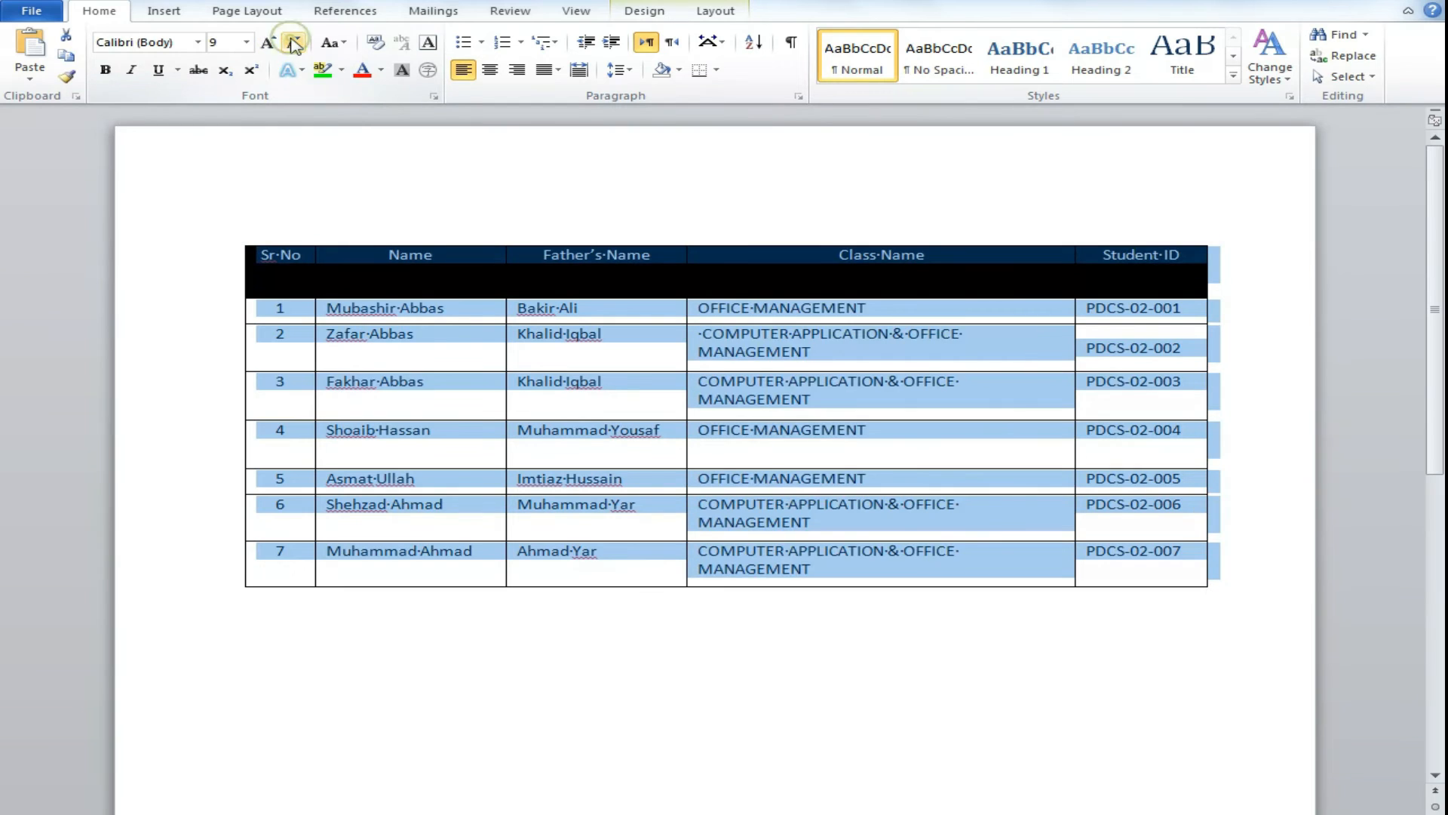
pyautogui.click(295, 44)
pyautogui.click(268, 44)
pyautogui.click(269, 44)
pyautogui.click(502, 676)
pyautogui.hotkey('ctrl', 's')
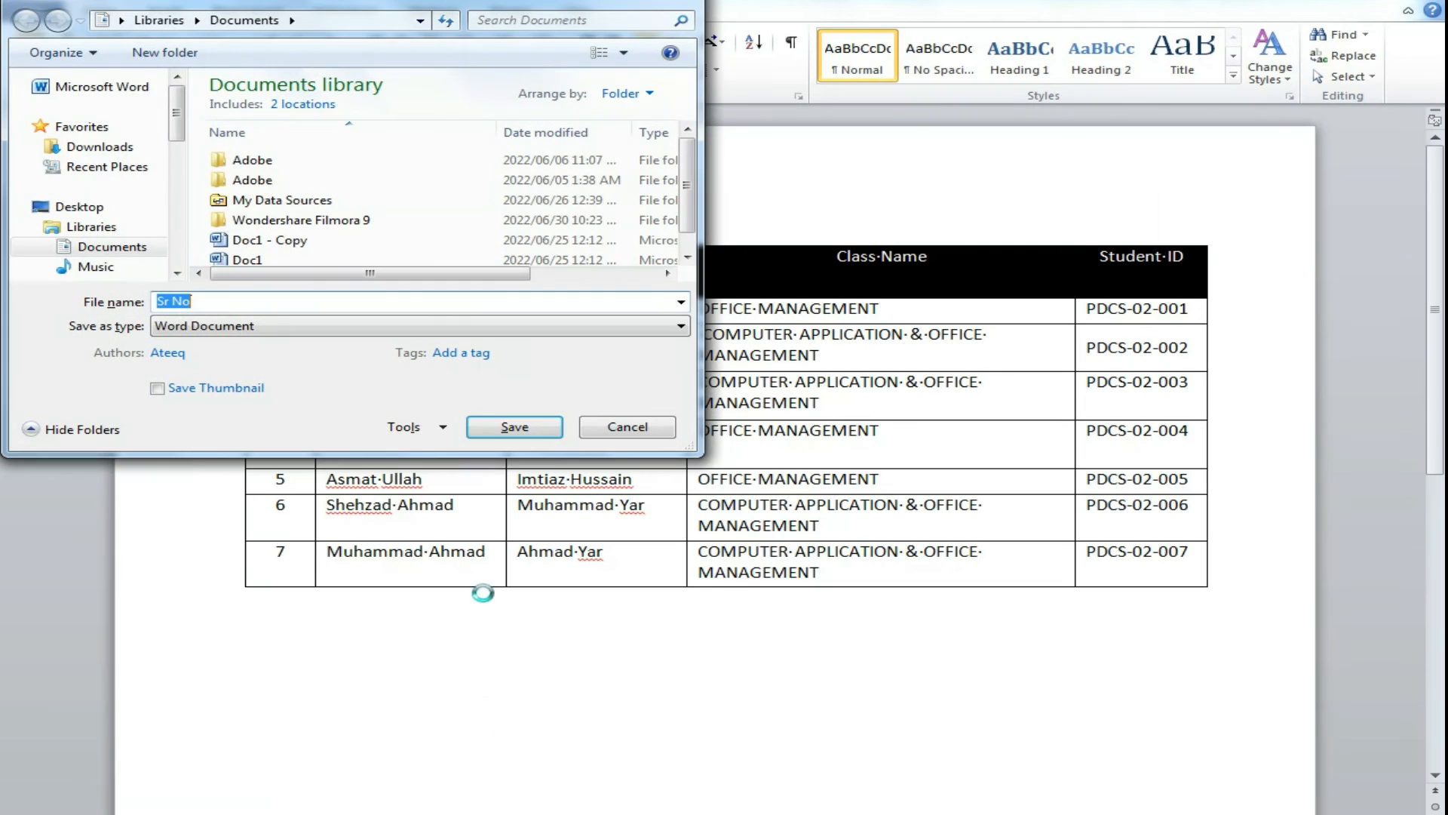
pyautogui.click(617, 426)
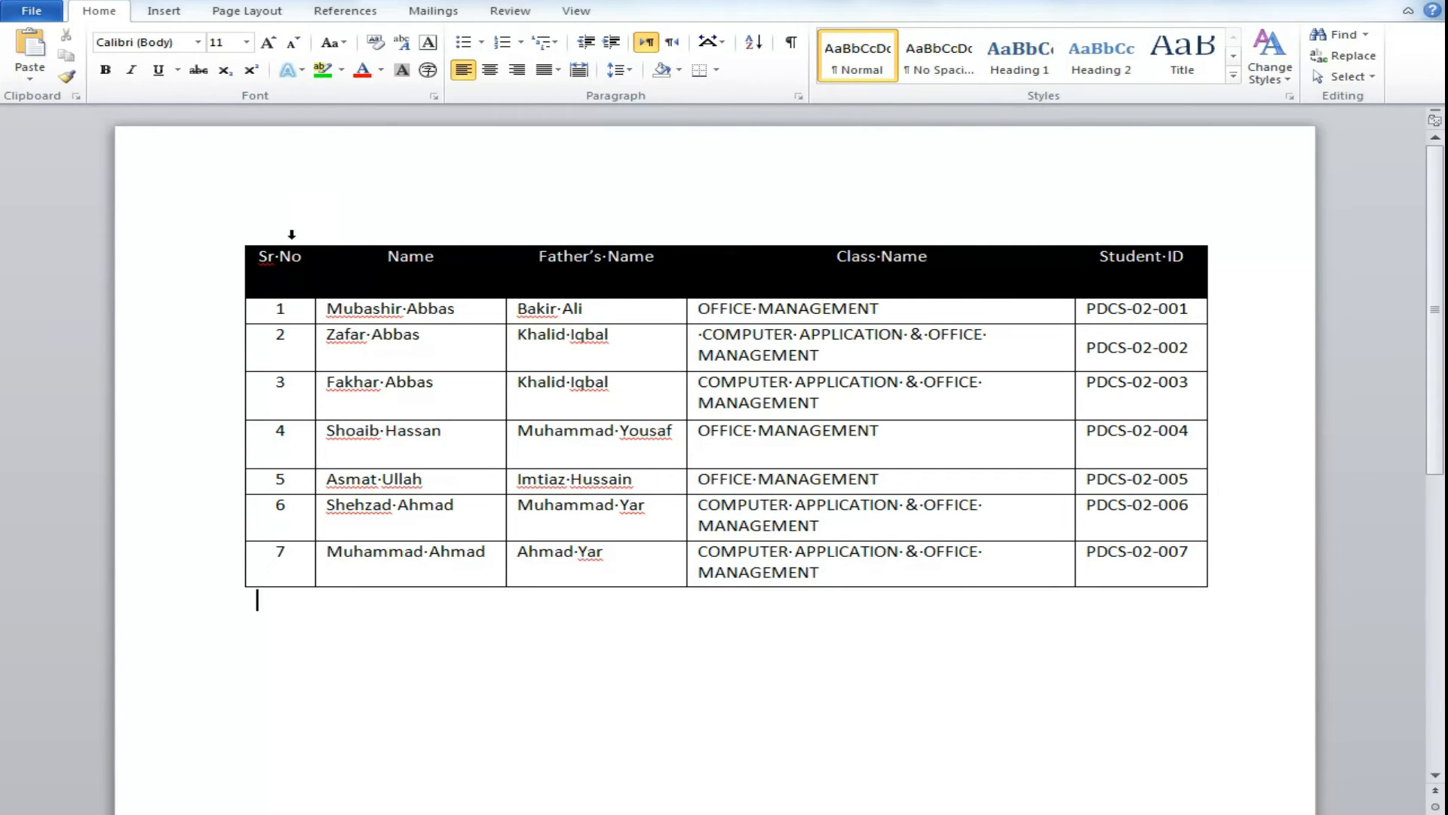
pyautogui.click(335, 196)
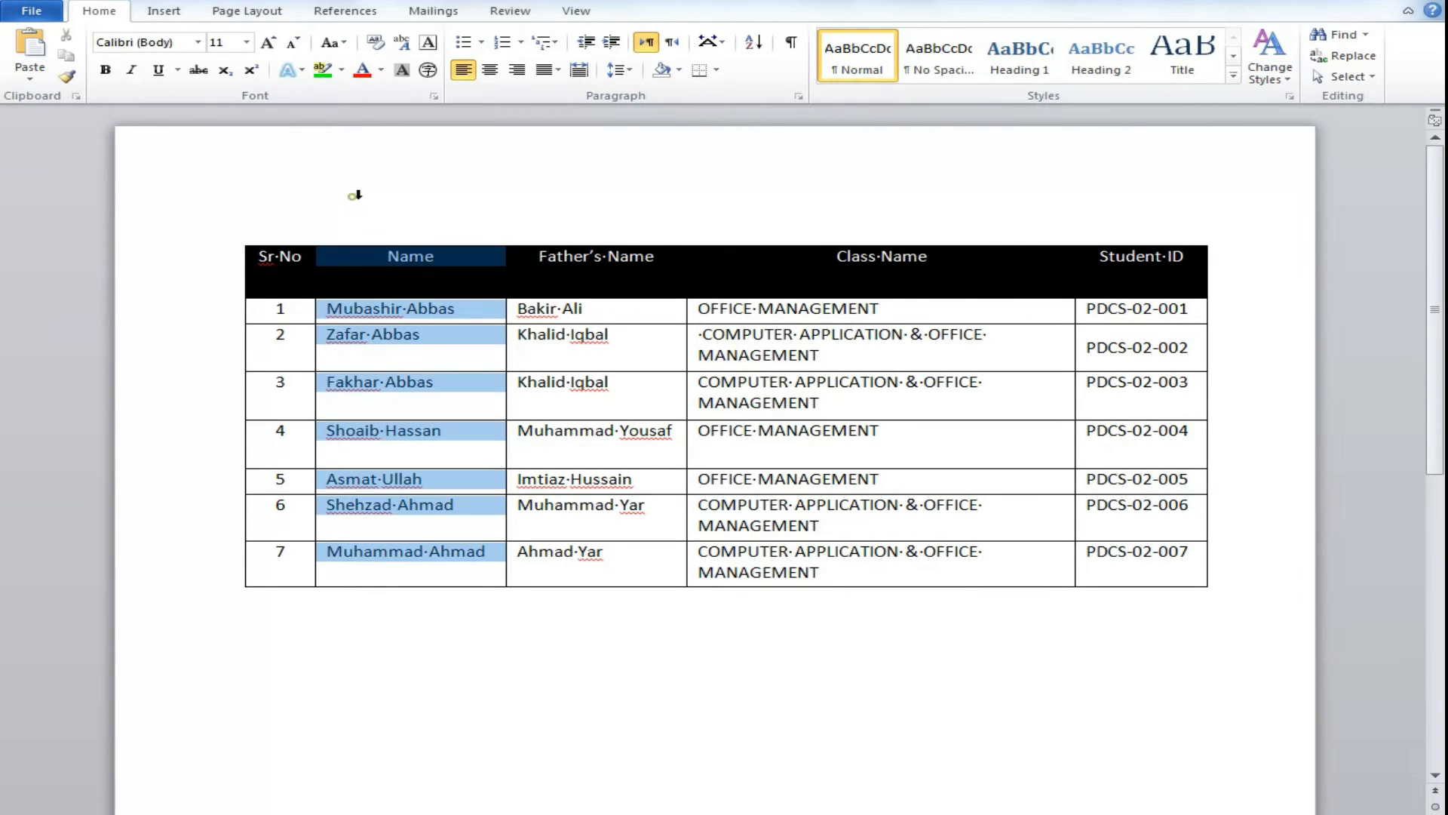
pyautogui.click(258, 380)
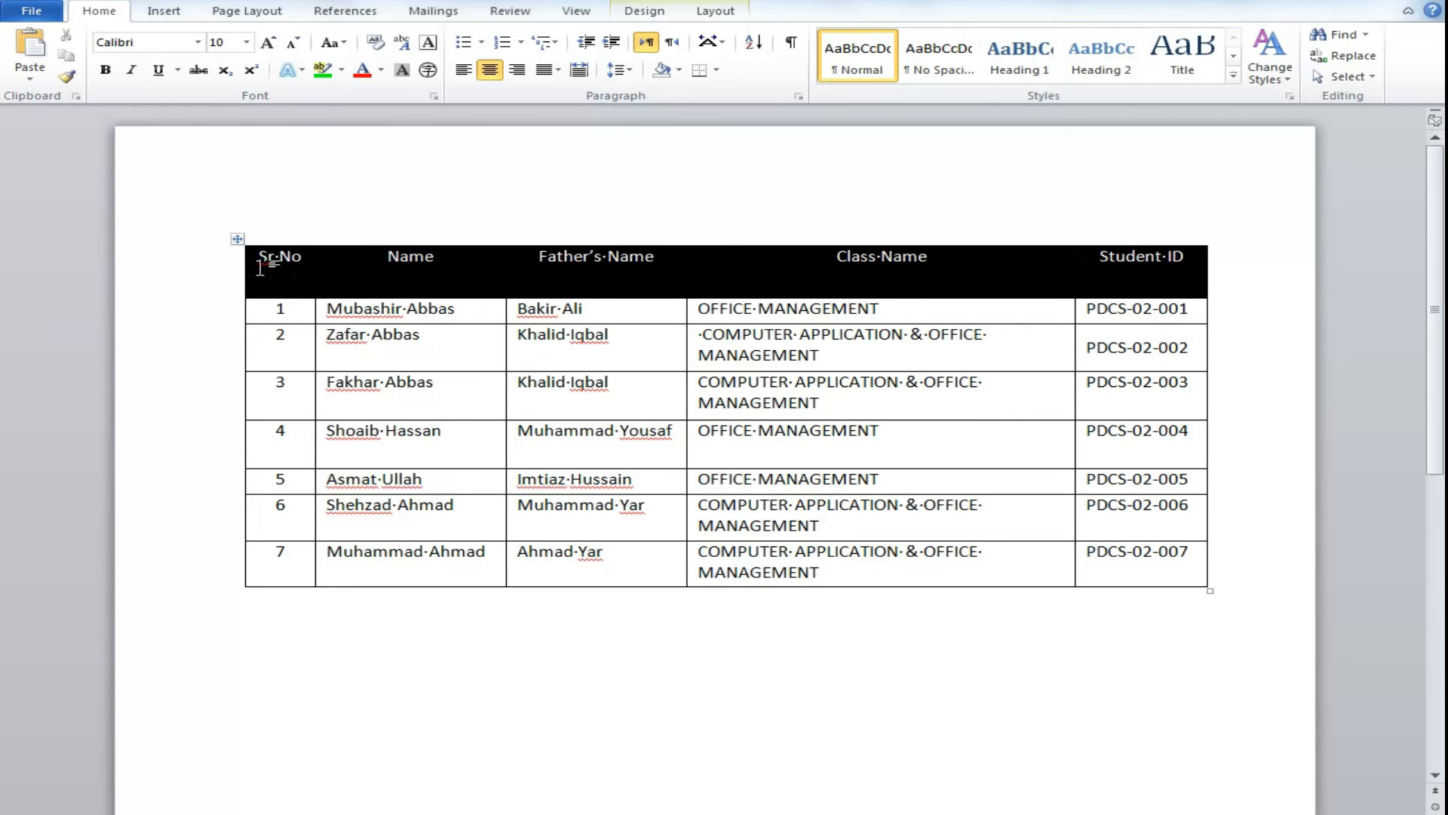
# Step: Copy the whole table, delete it, and paste it back one line lower on the page
pyautogui.click(235, 238)
pyautogui.hotkey('ctrl', 'c')
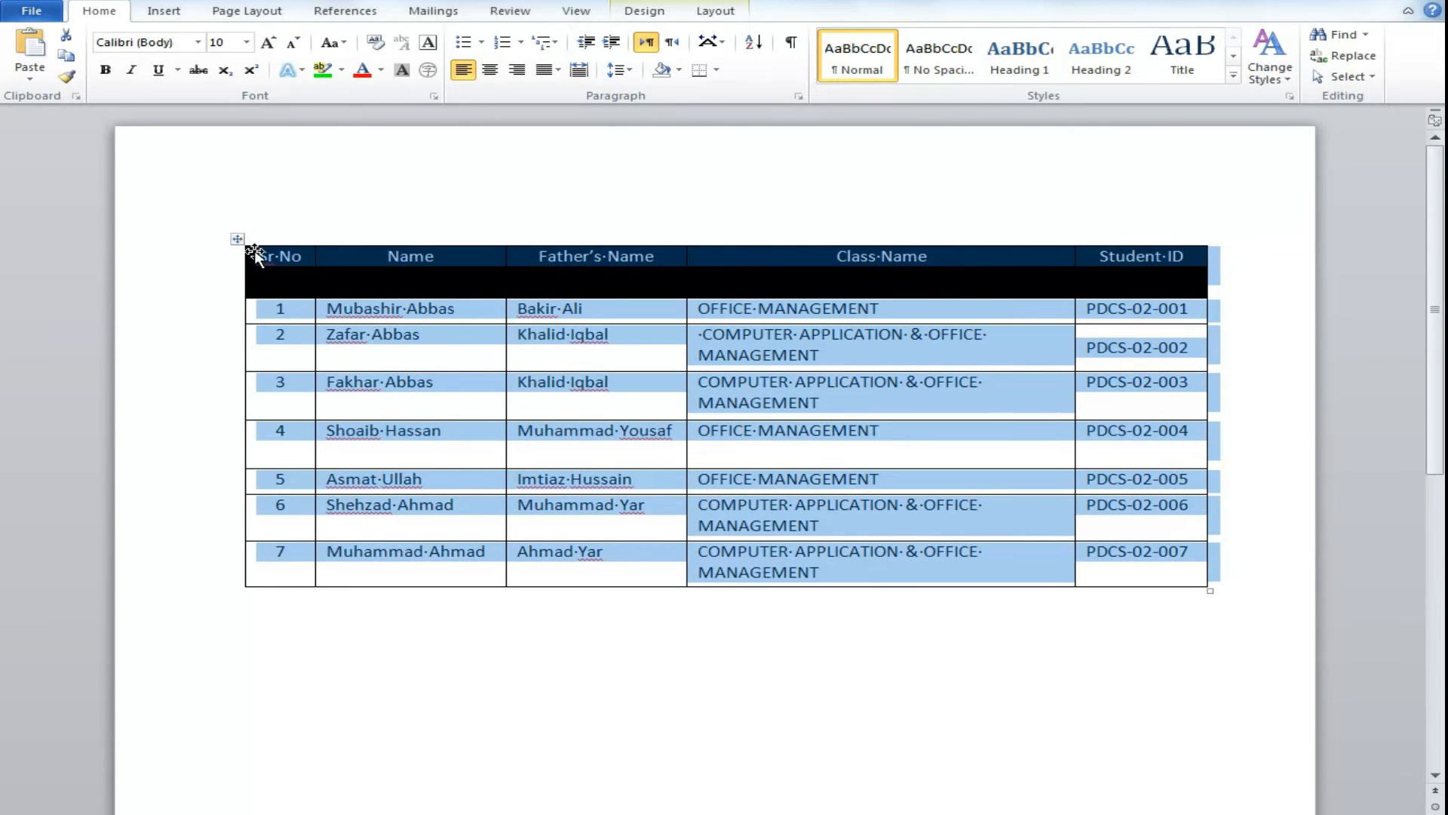
pyautogui.press('BackSpace')
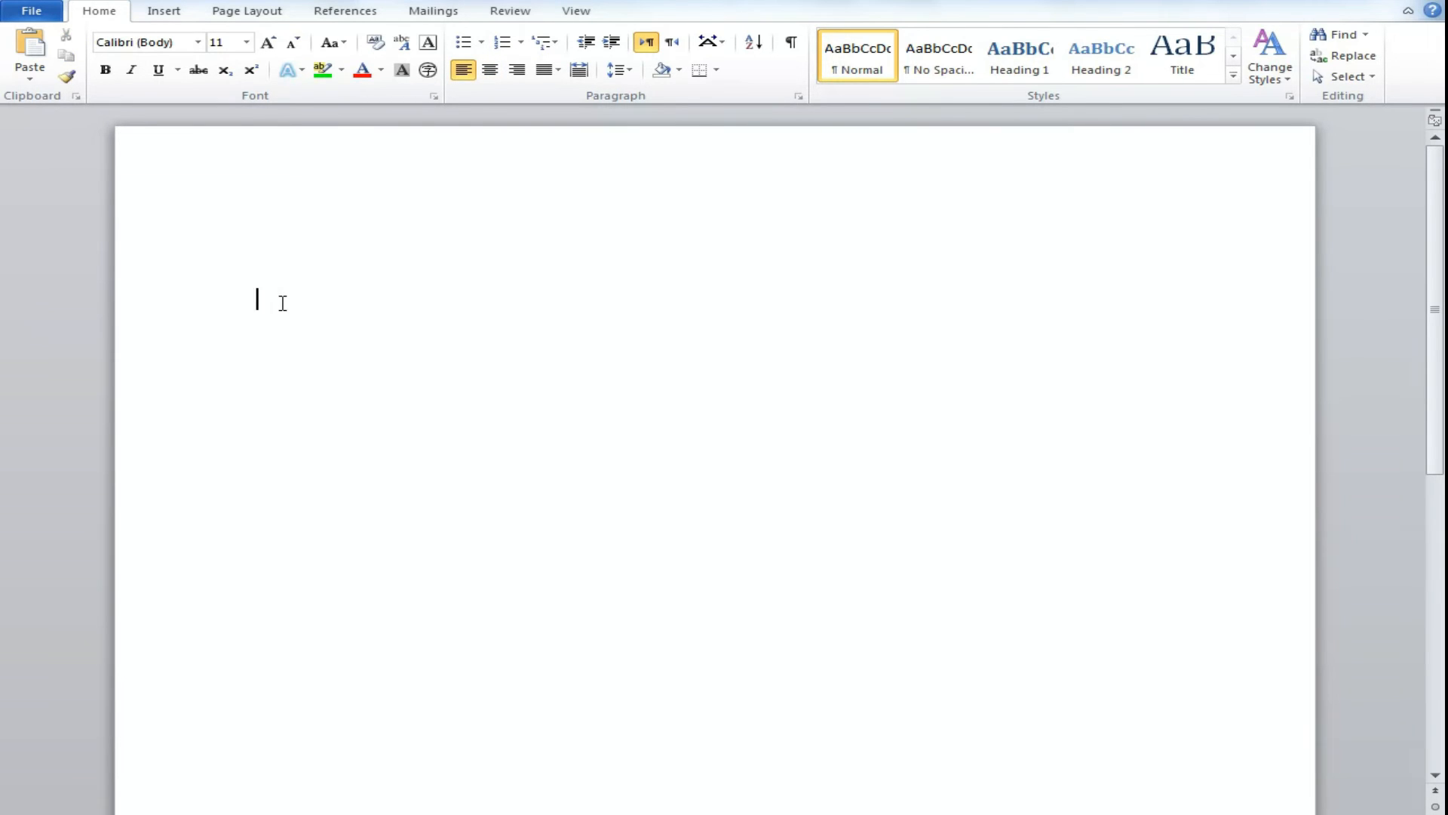
pyautogui.hotkey('ctrl', 'v')
# Step: Copy the "MS Word Table Tutorial" line from the topic list document and paste it above the student table
pyautogui.hotkey('alt', 'Tab')
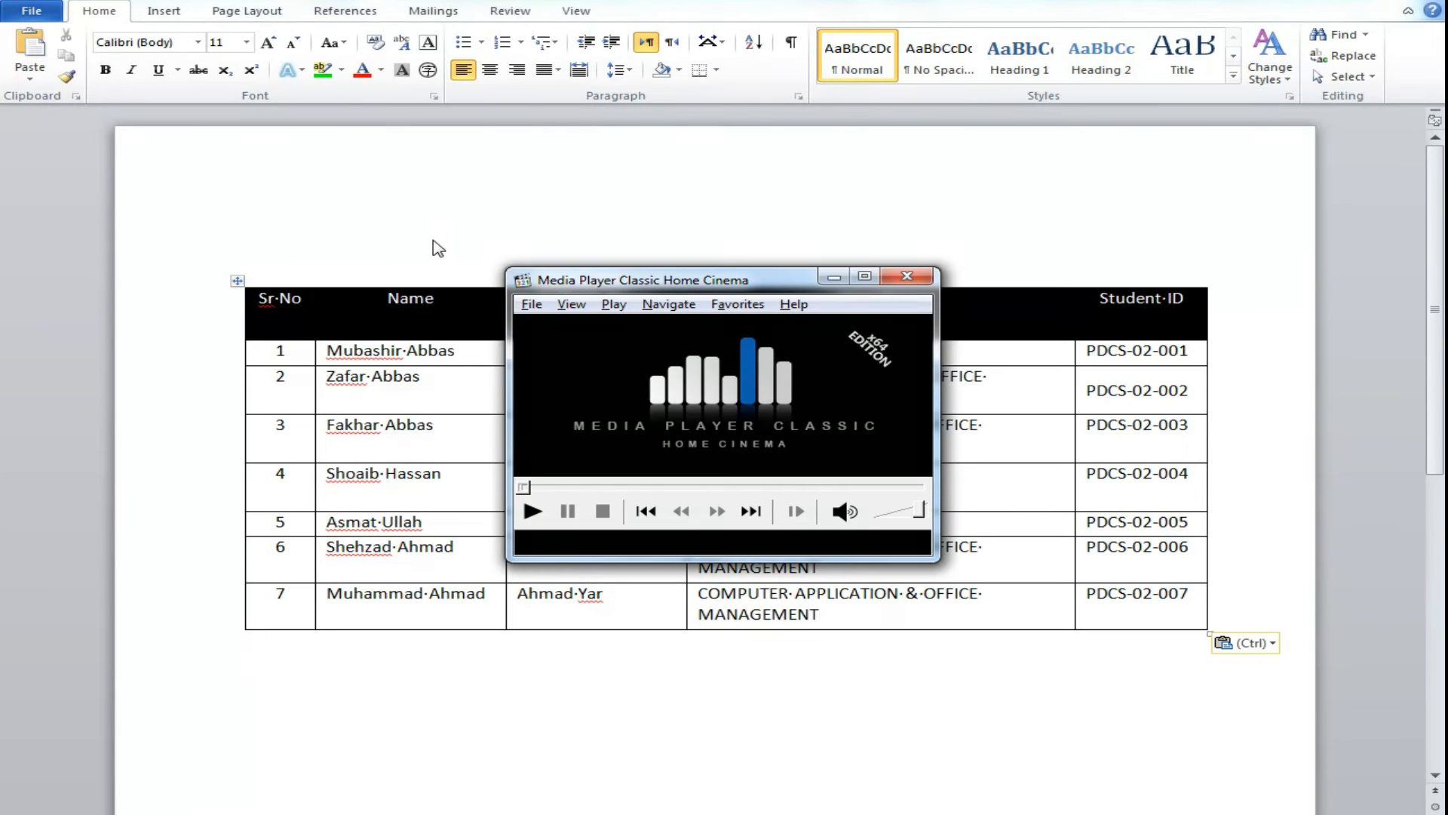
pyautogui.hotkey('alt', 'Tab')
pyautogui.hotkey('alt', 'Tab')
pyautogui.hotkey('alt', 'Tab')
pyautogui.tripleClick(525, 291)
pyautogui.hotkey('ctrl', 'c')
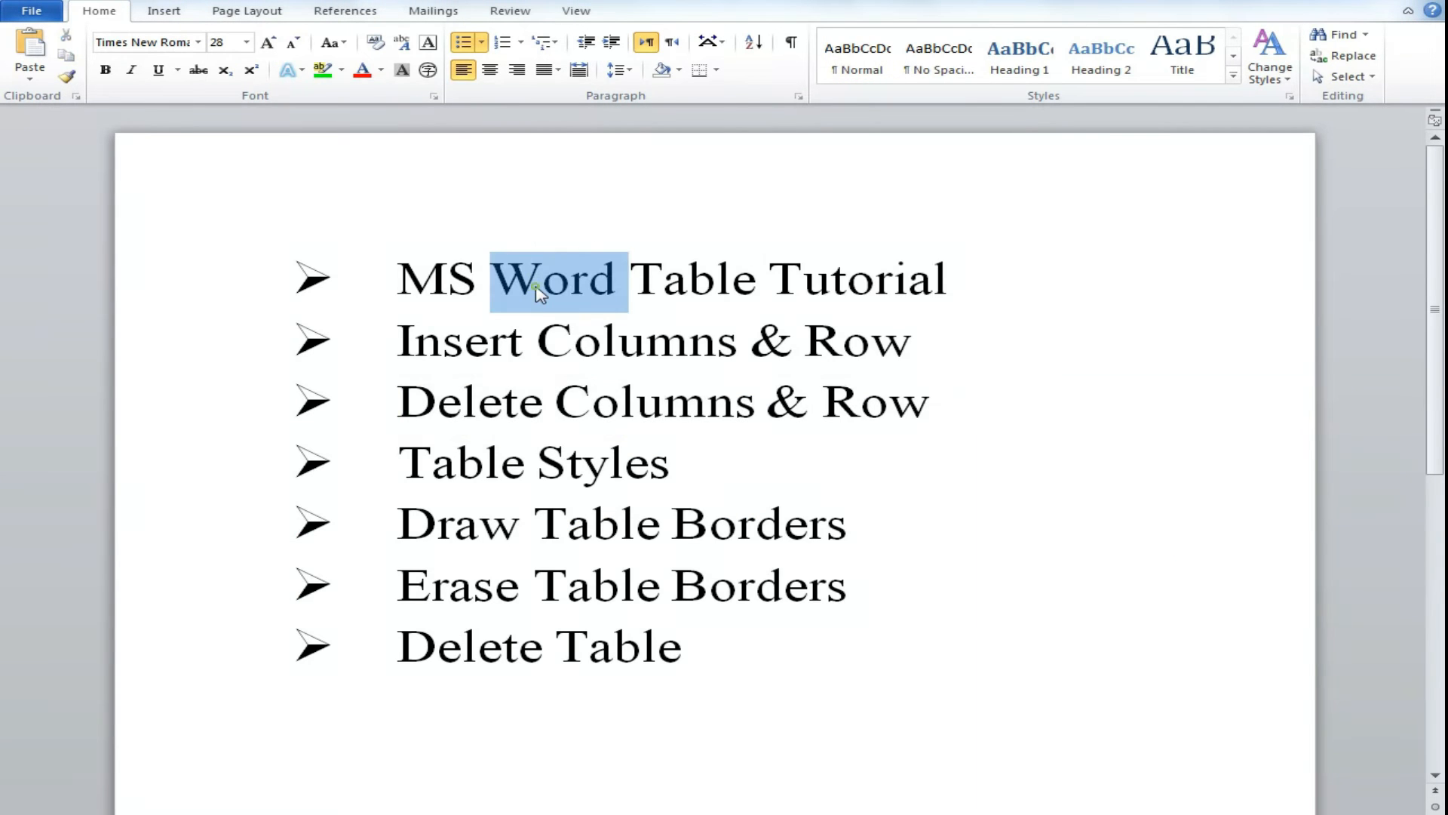
pyautogui.click(538, 293)
pyautogui.hotkey('alt', 'Tab')
pyautogui.hotkey('ctrl', 'v')
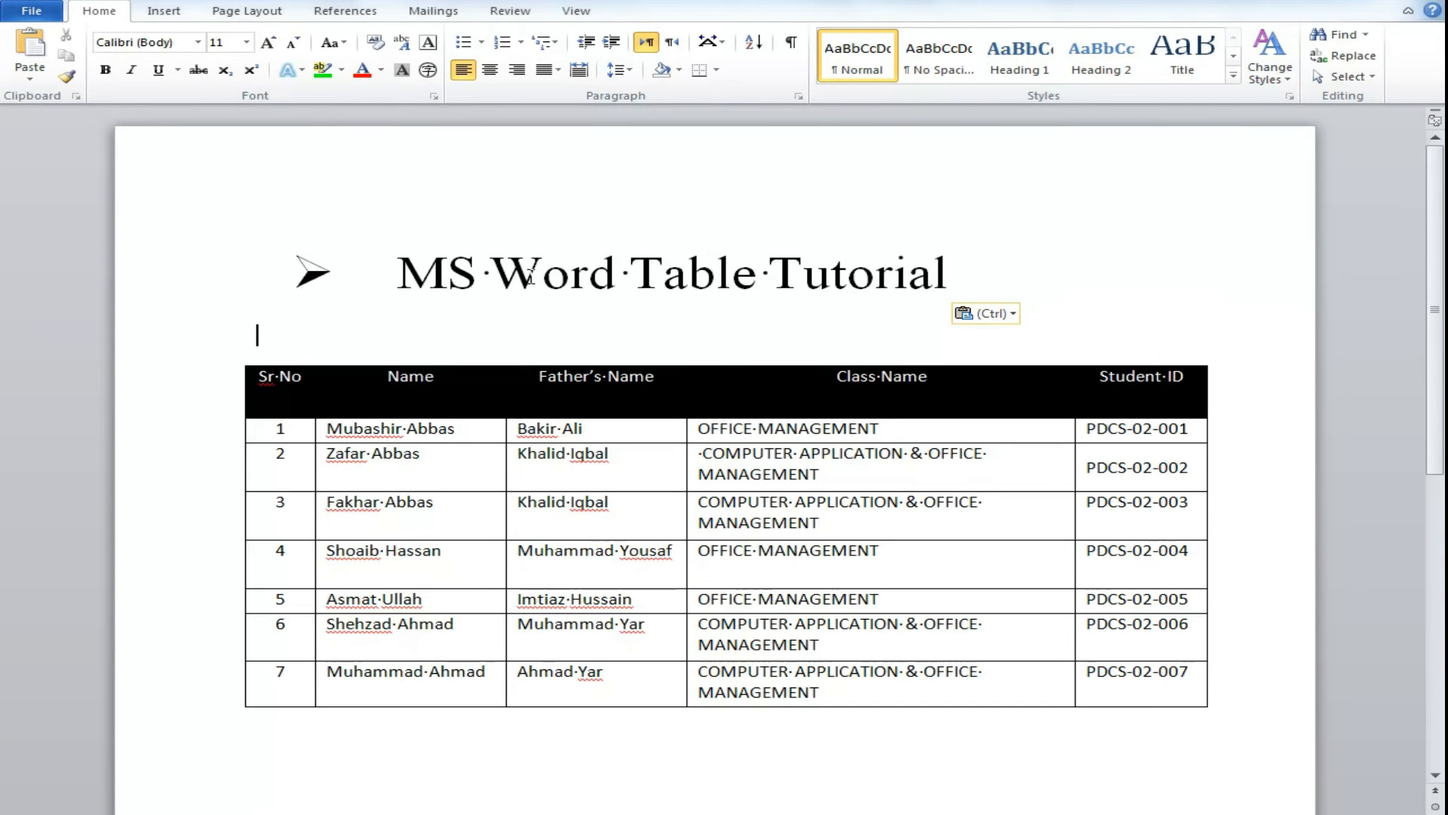
# Step: Remove the empty line and the bullet from the "MS Word Table Tutorial" title and center it
pyautogui.press('BackSpace')
pyautogui.click(388, 275)
pyautogui.press('BackSpace')
pyautogui.click(398, 272)
pyautogui.click(490, 69)
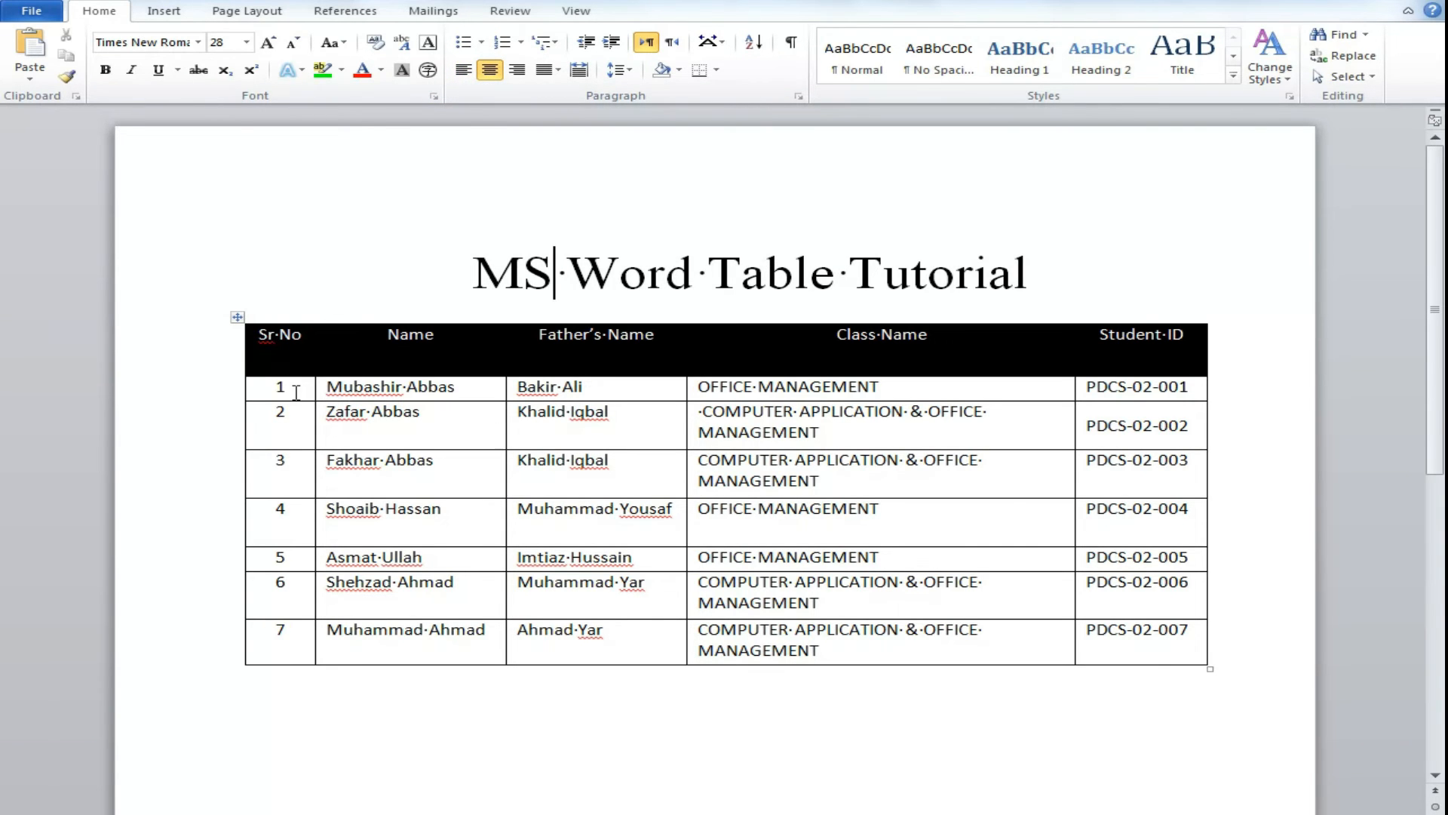
# Step: Center the text of all cells in rows 1 to 7 horizontally and vertically
pyautogui.moveTo(266, 389); pyautogui.dragTo(1116, 642)
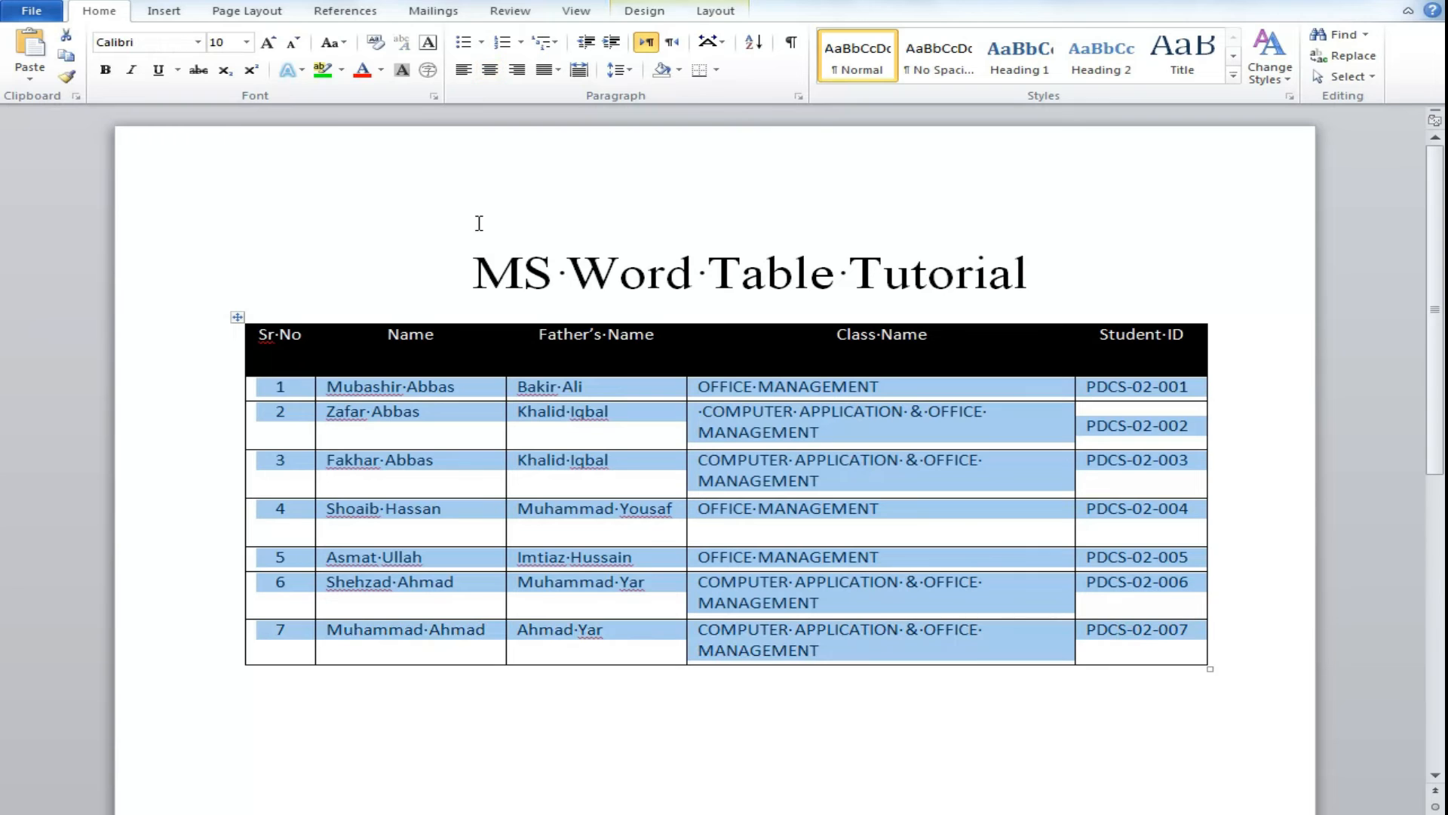
pyautogui.rightClick(584, 476)
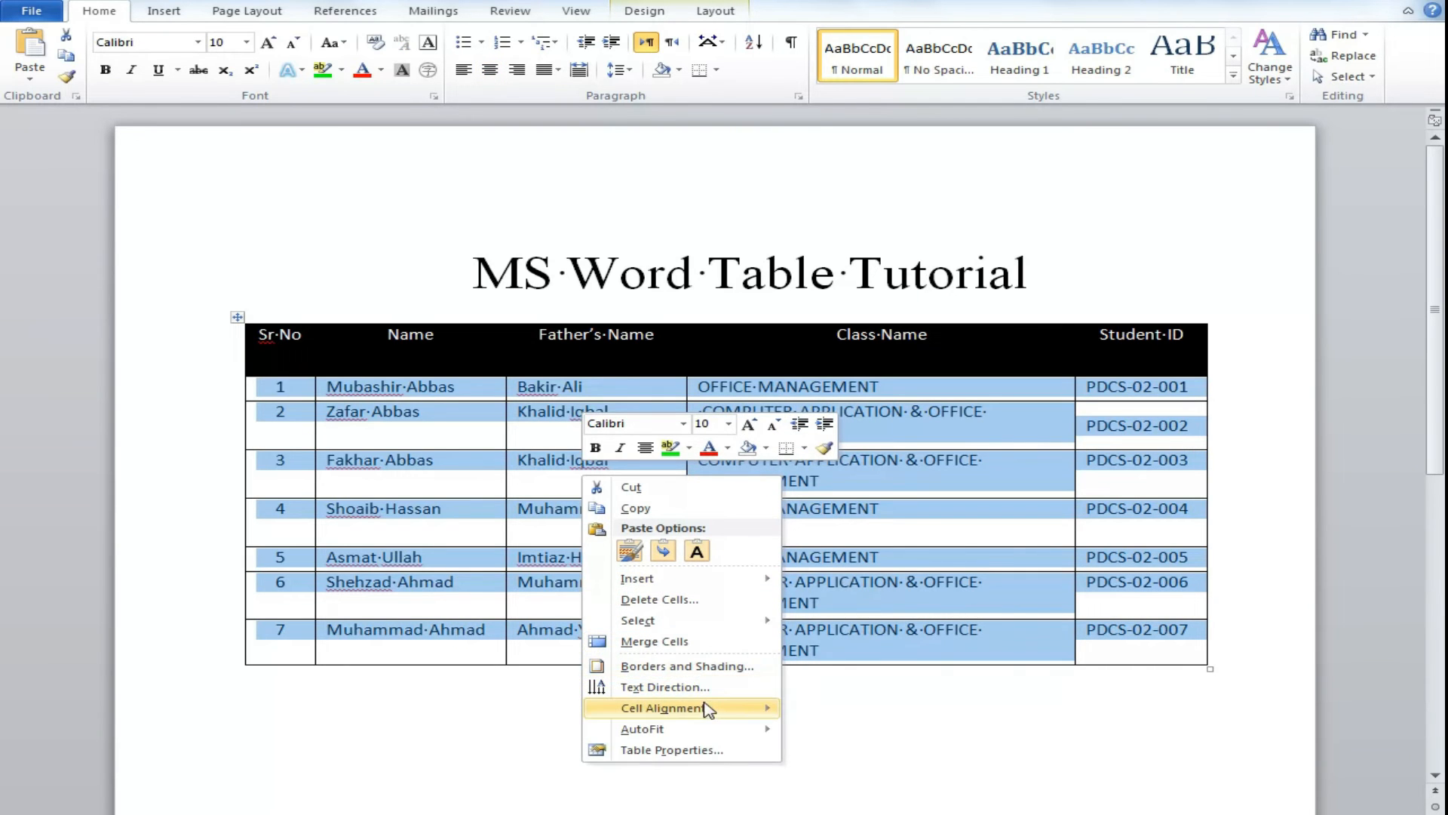
pyautogui.moveTo(705, 711)
pyautogui.click(794, 729)
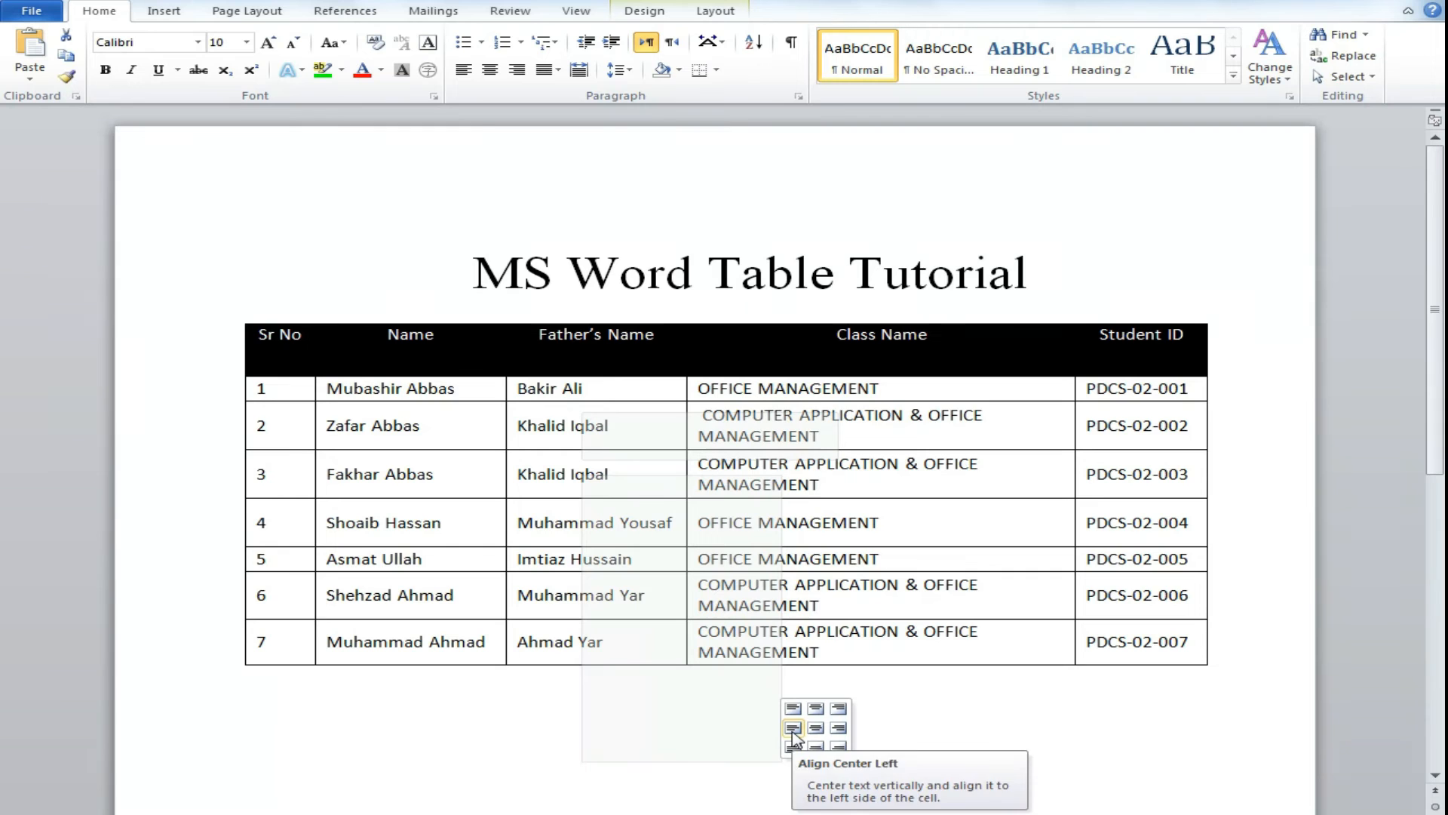
pyautogui.click(815, 728)
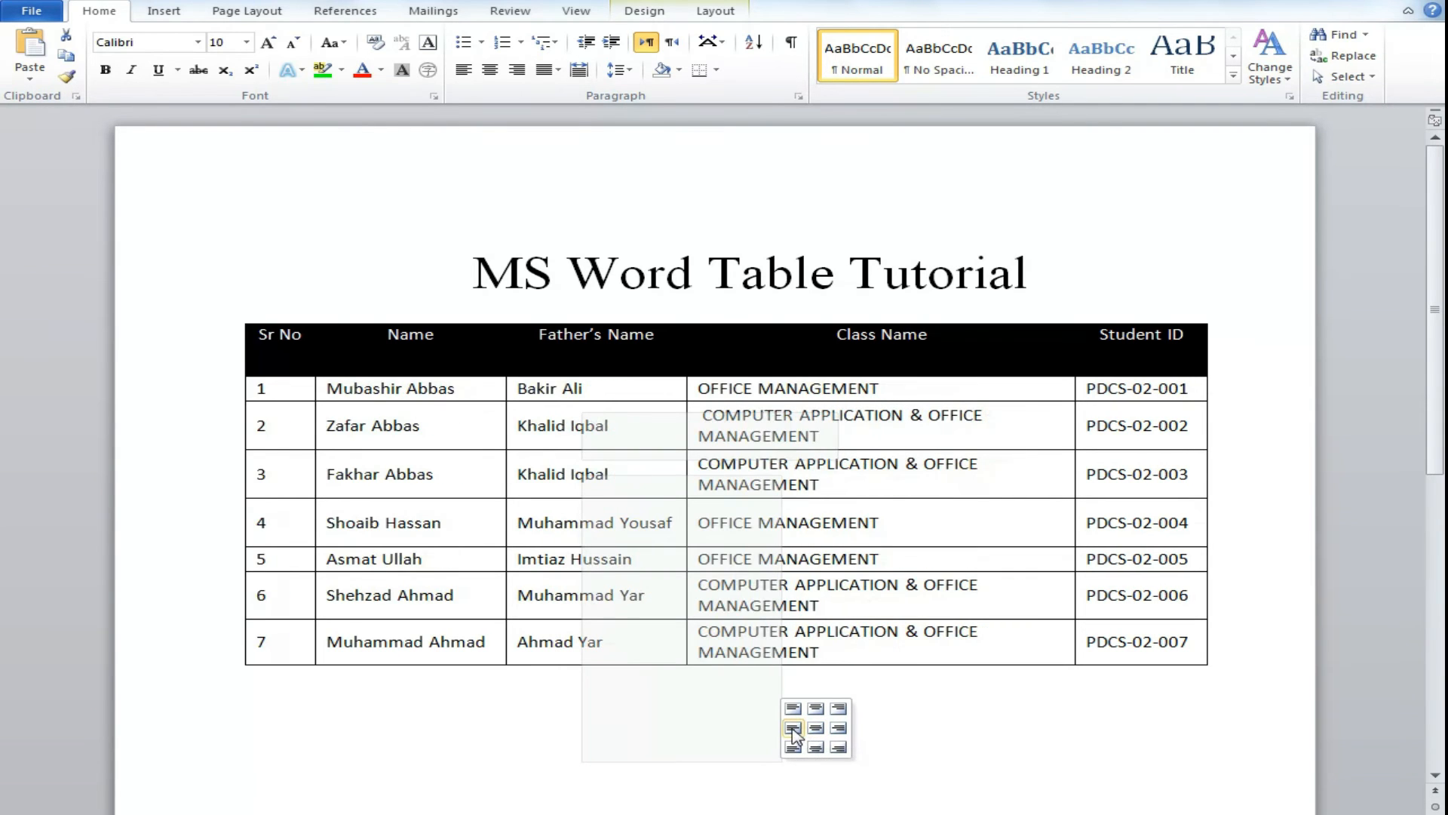
pyautogui.click(816, 729)
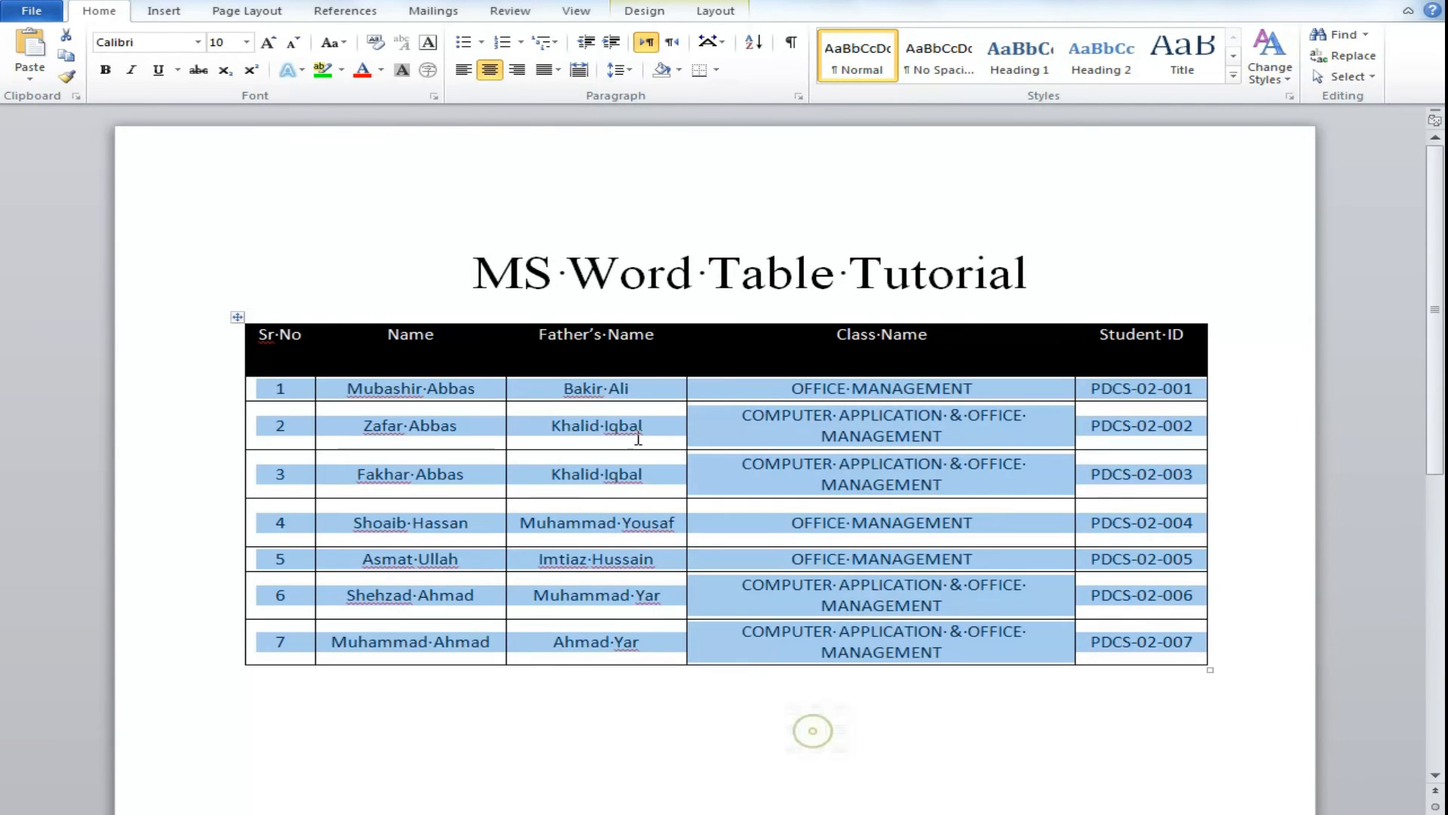
# Step: Center the header row's text horizontally and vertically in its cells and make it bold
pyautogui.moveTo(260, 338); pyautogui.dragTo(1128, 351)
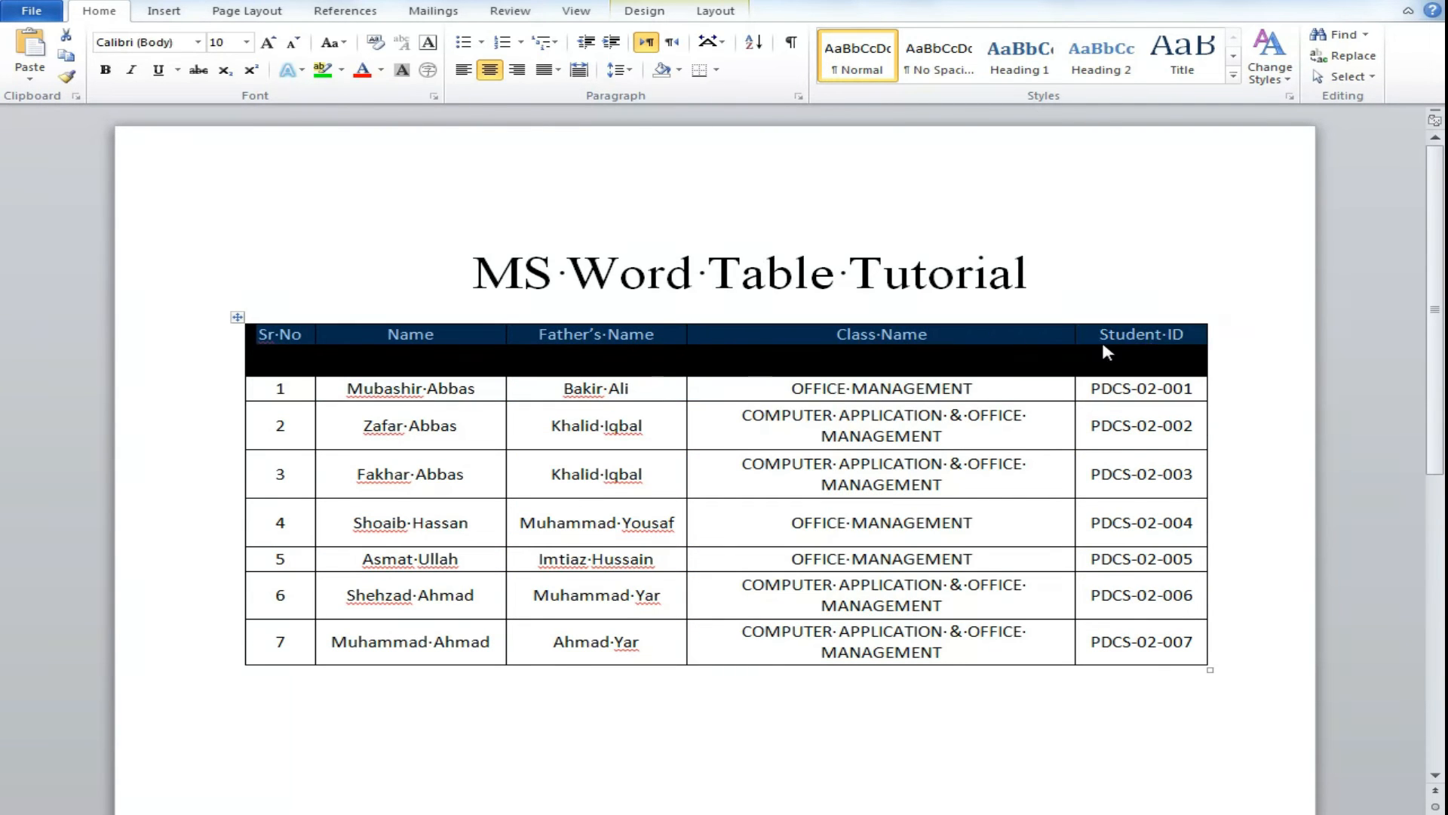
pyautogui.rightClick(607, 351)
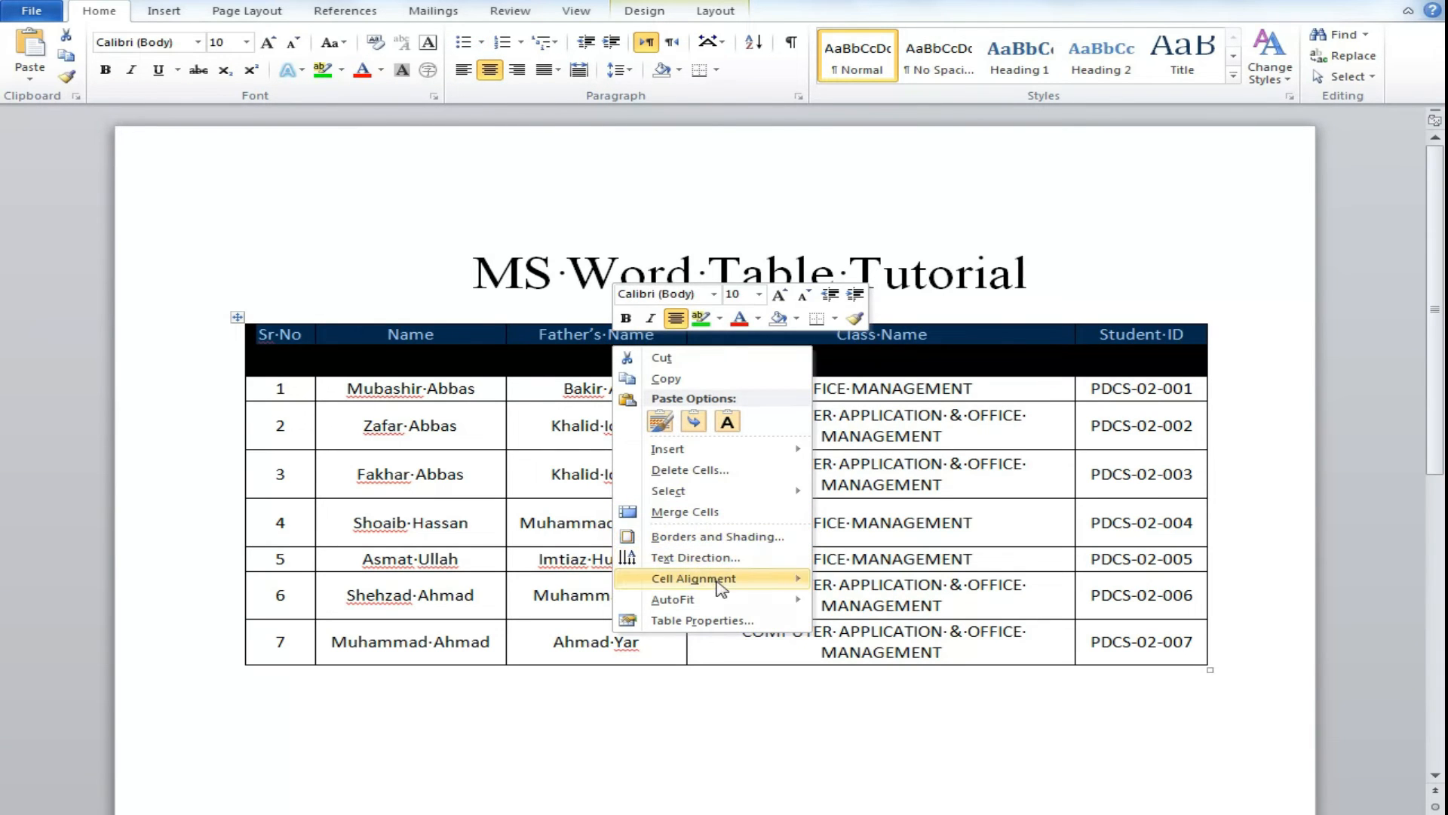
pyautogui.moveTo(793, 578)
pyautogui.click(848, 598)
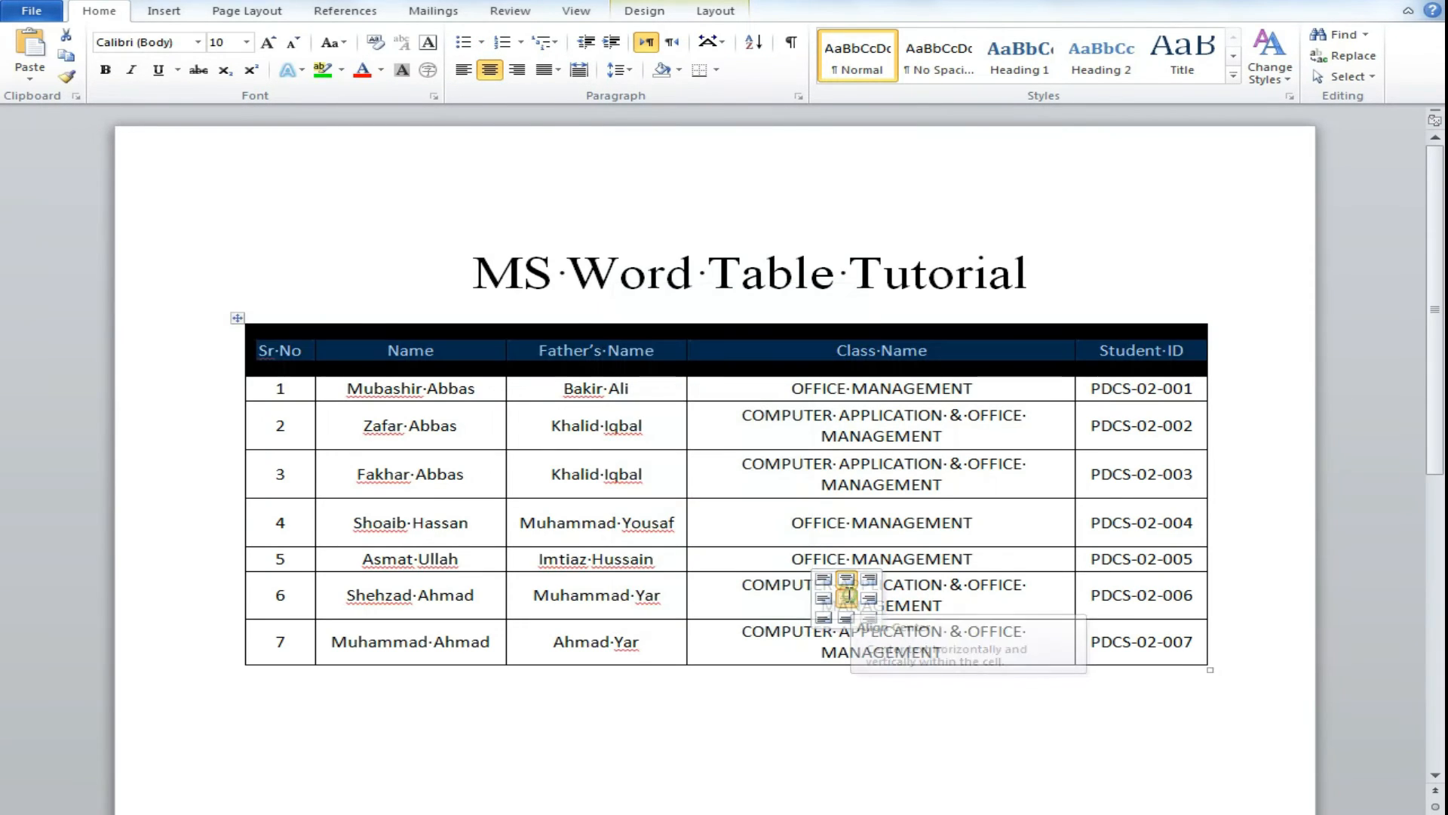
pyautogui.click(106, 70)
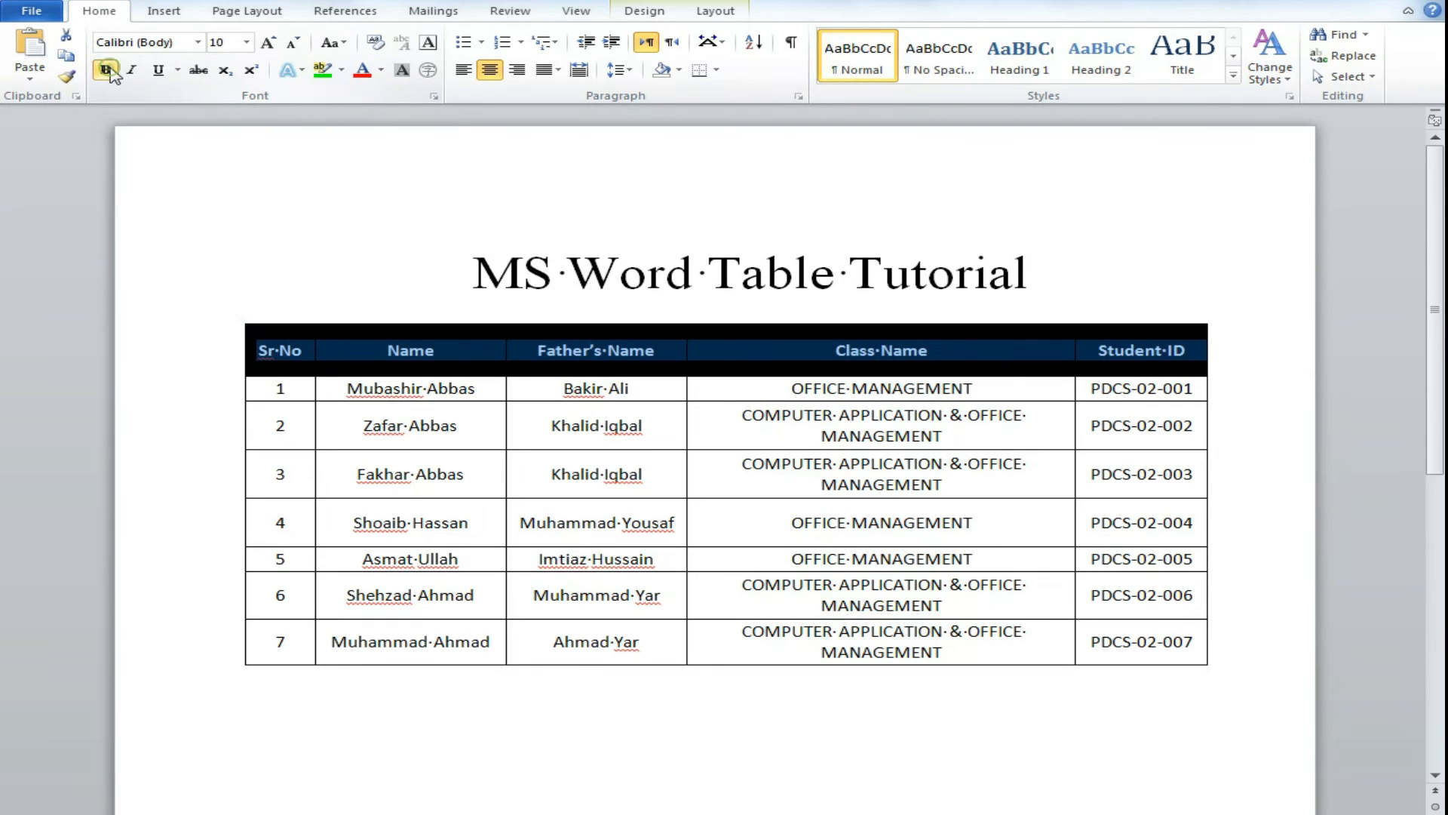
pyautogui.click(765, 519)
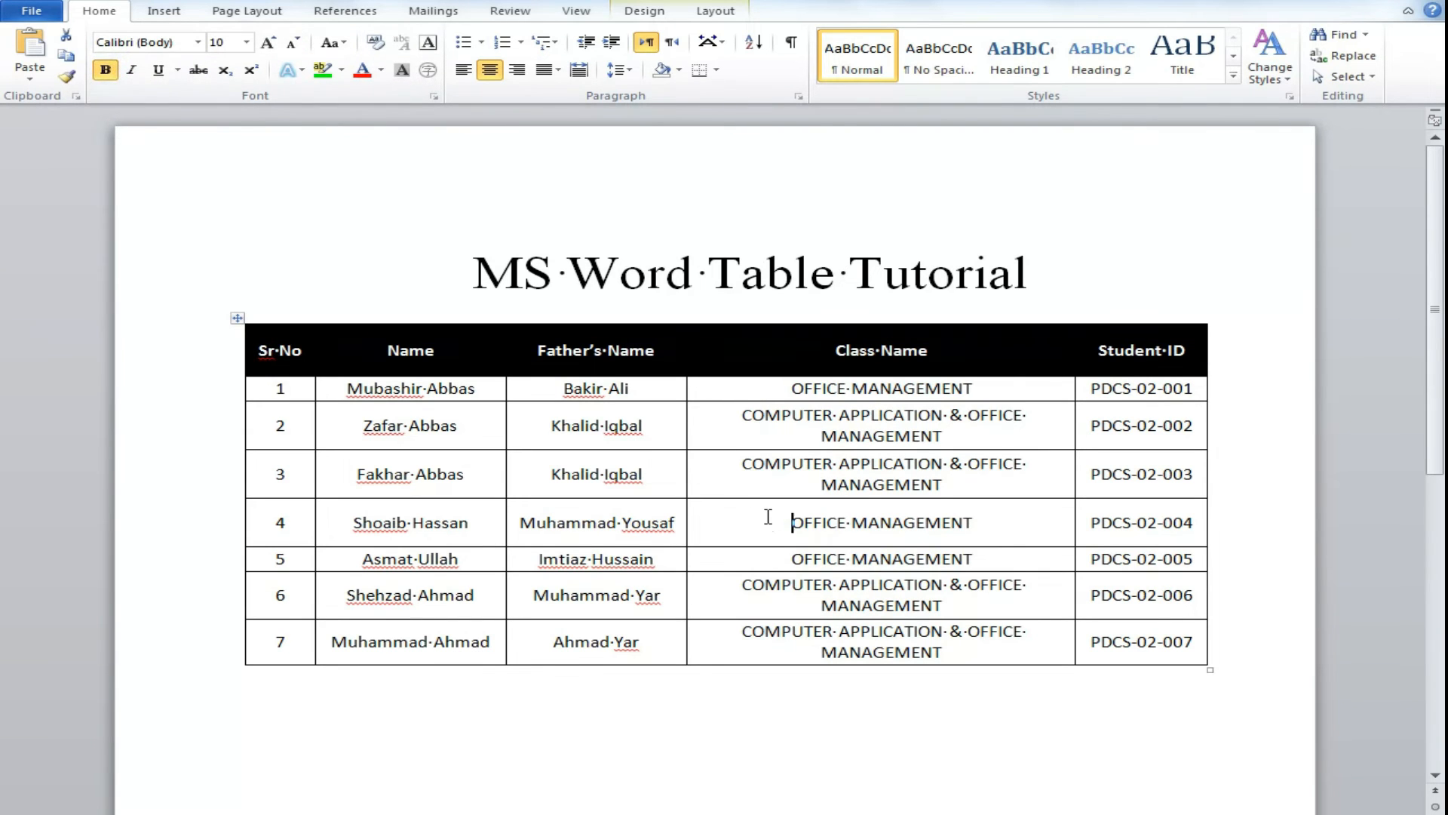
pyautogui.click(797, 726)
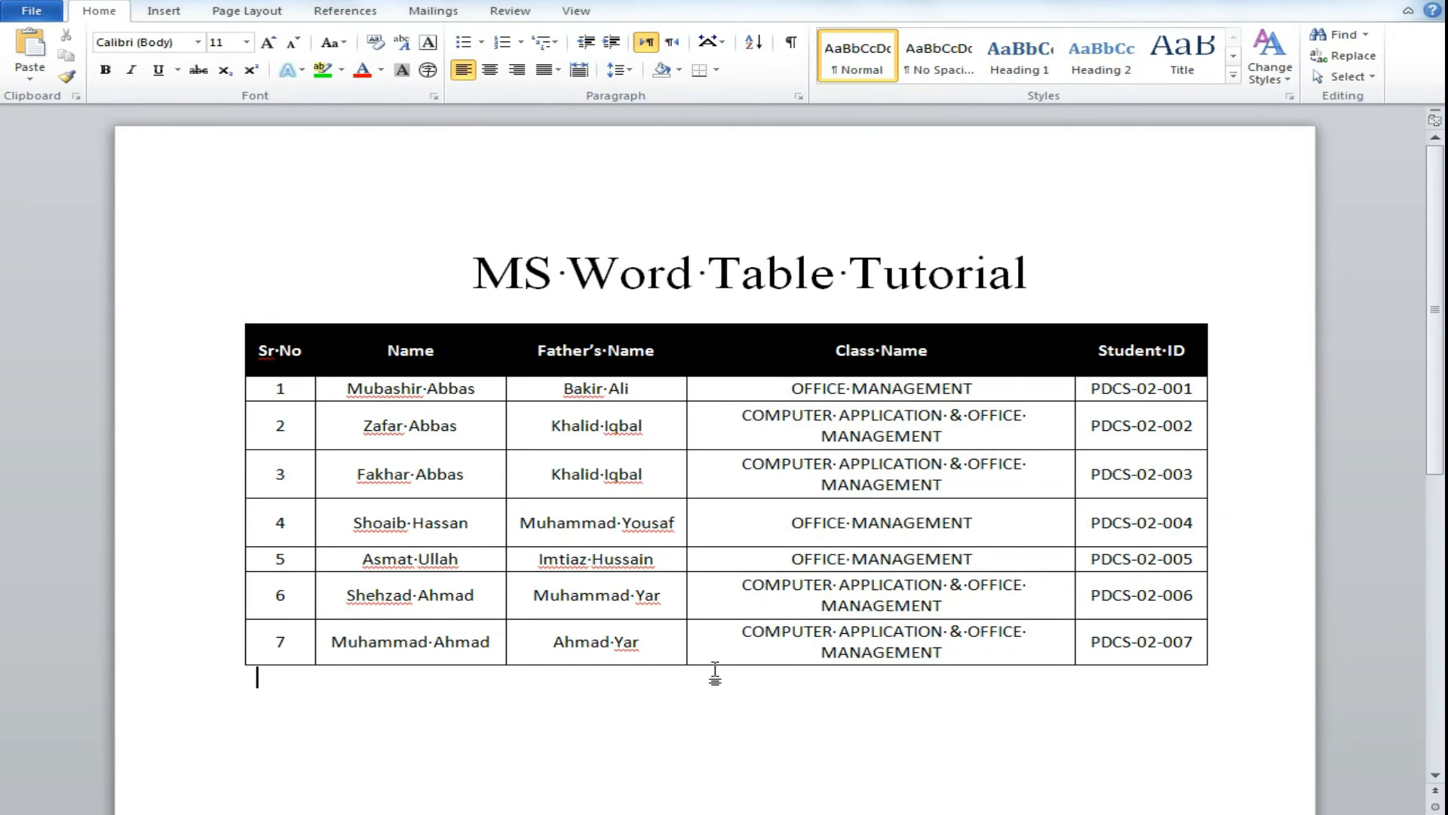
# Step: Add a bullet reading "Erase Dot in Space" after "Delete Table" in the topic list document
pyautogui.click(339, 388)
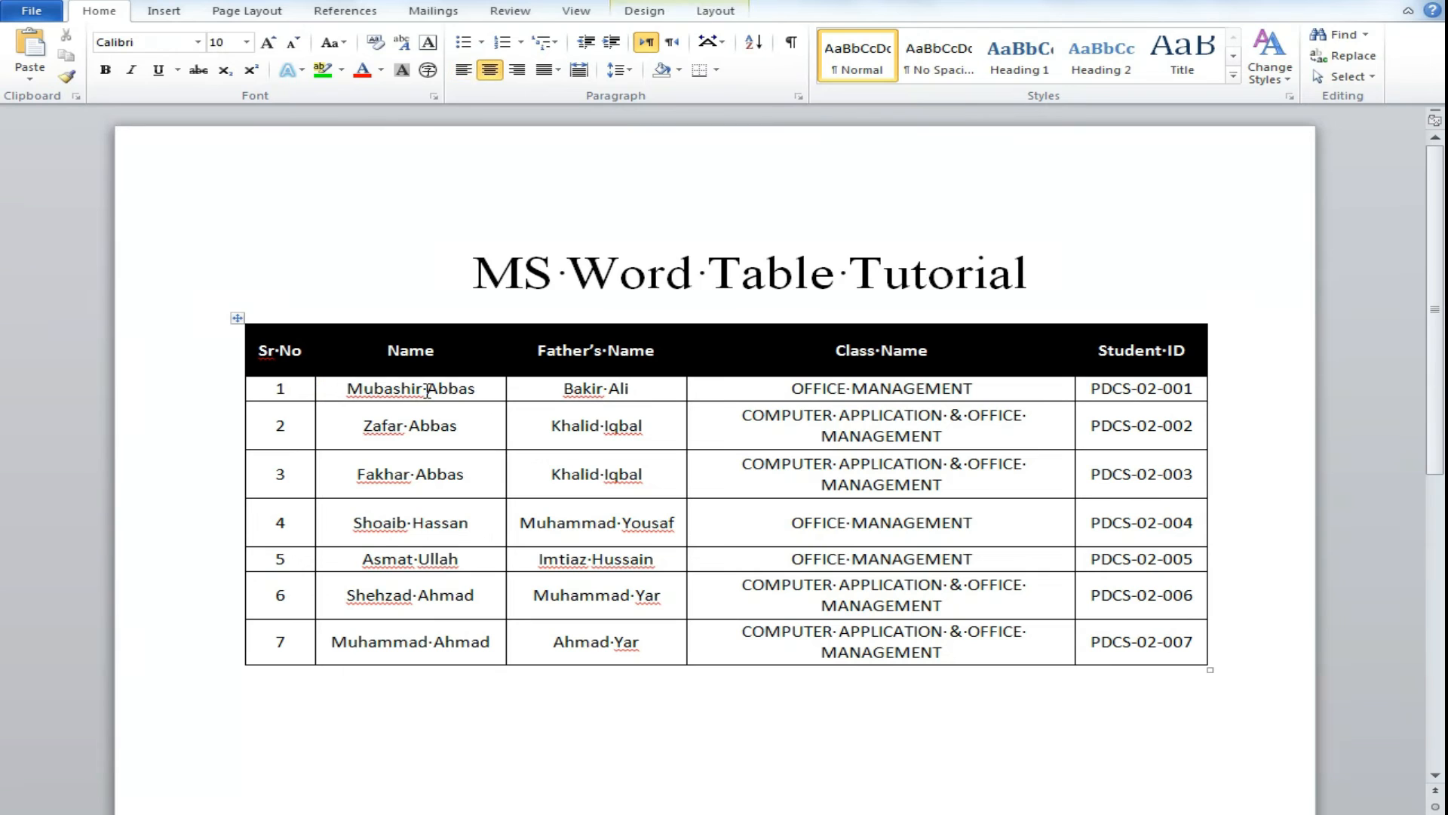
pyautogui.click(463, 706)
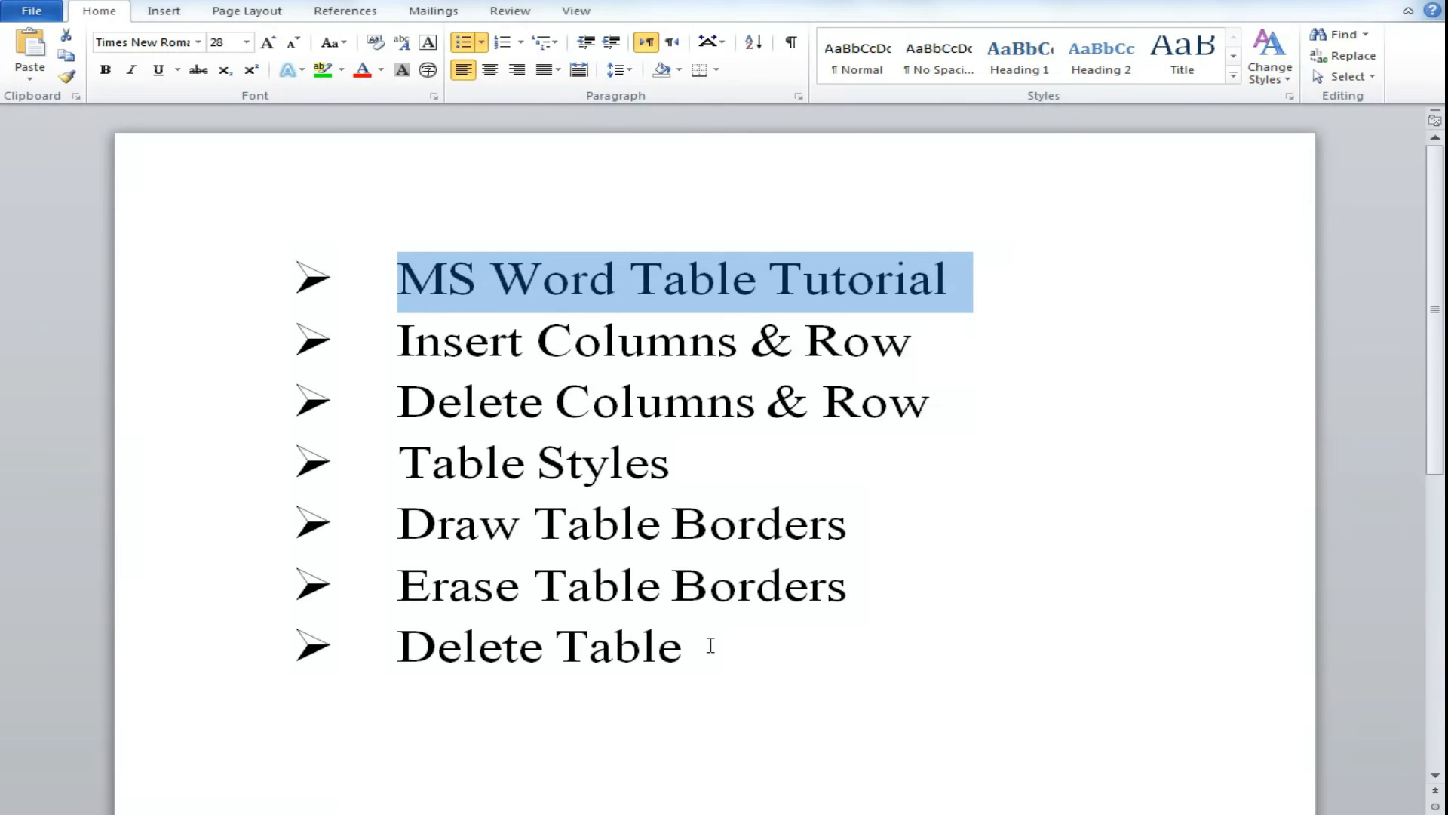
pyautogui.click(711, 645)
pyautogui.press('Return')
pyautogui.write('Erase')
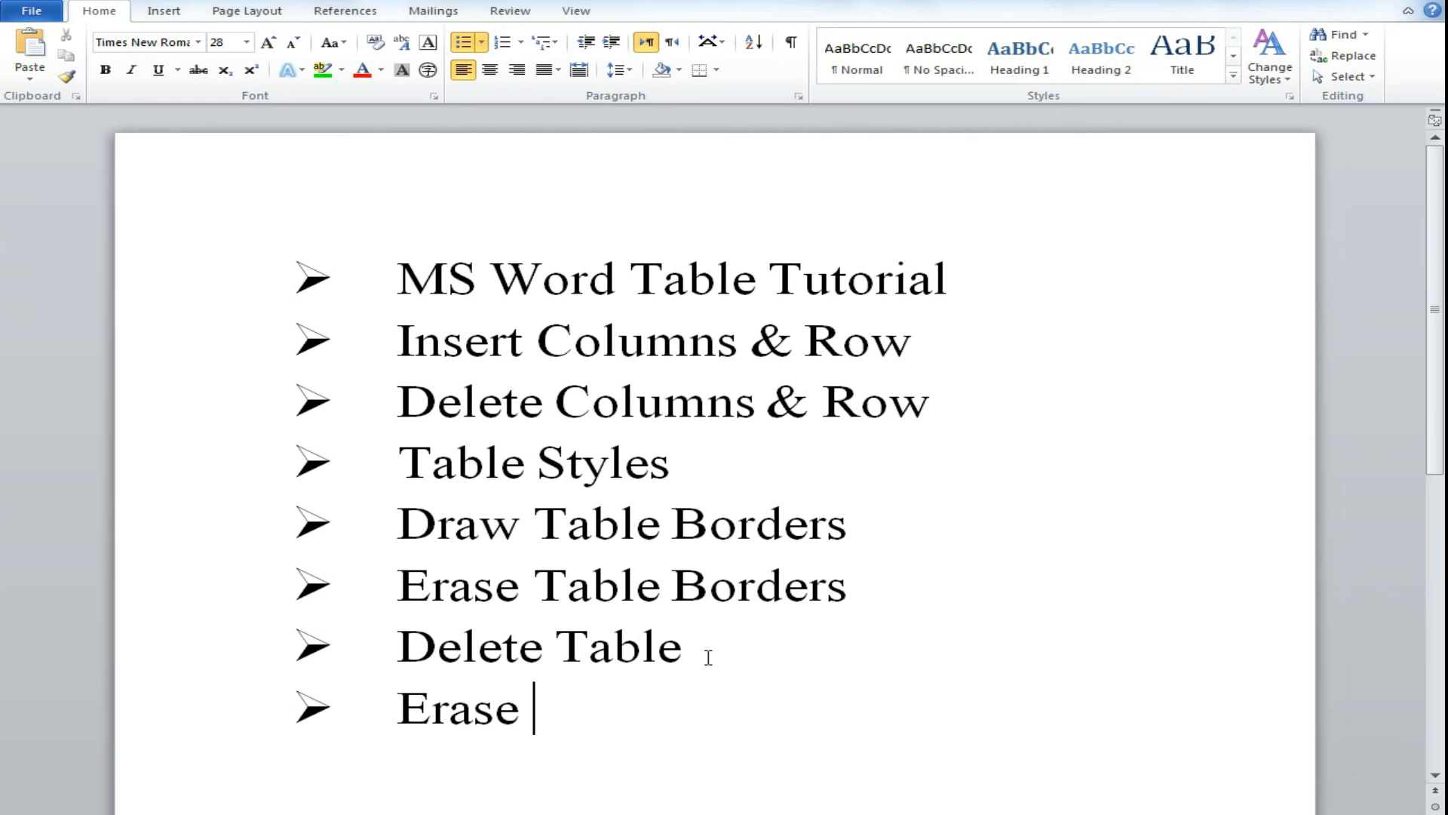
pyautogui.write(' Dot')
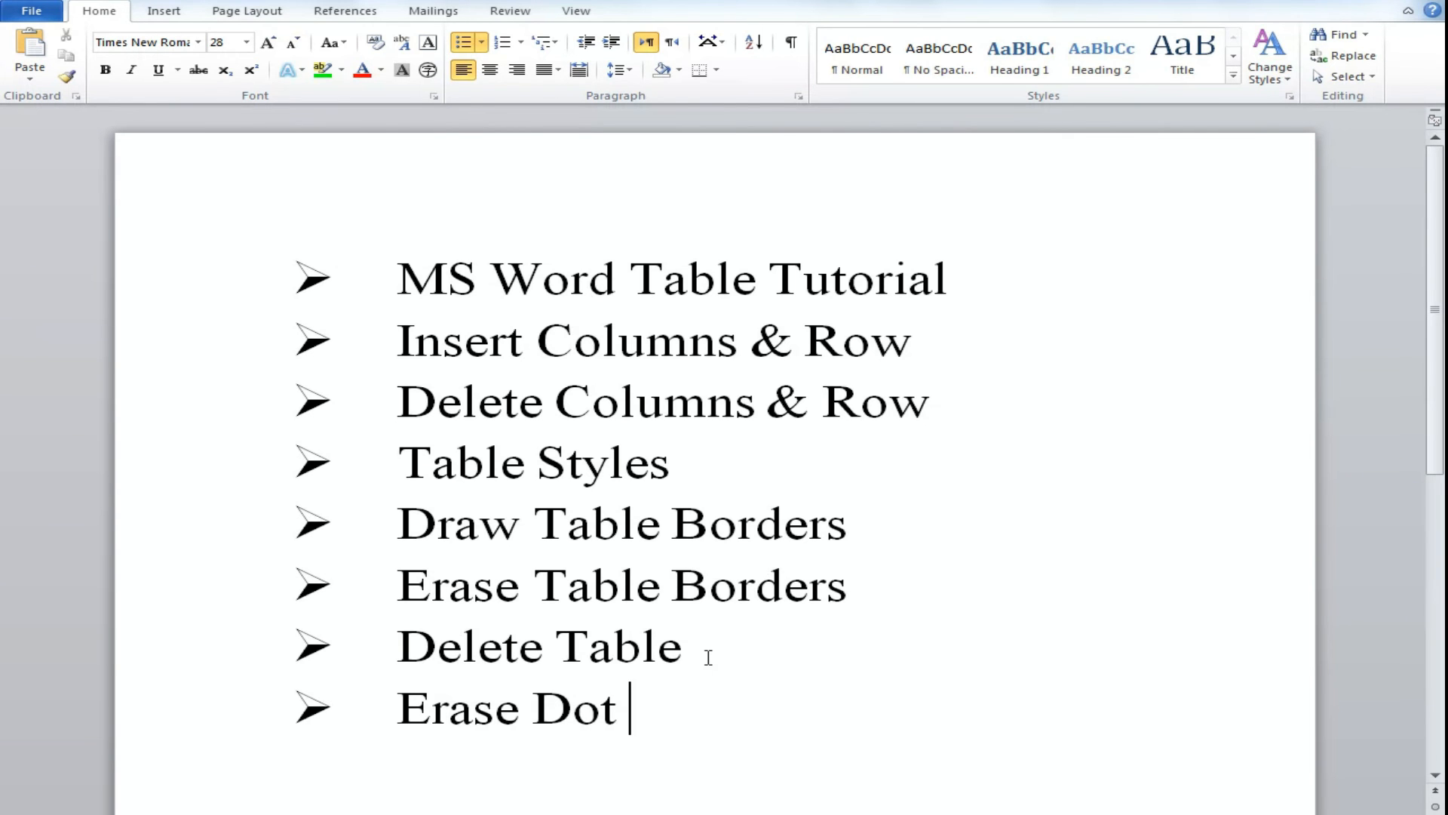
pyautogui.write(' in Space')
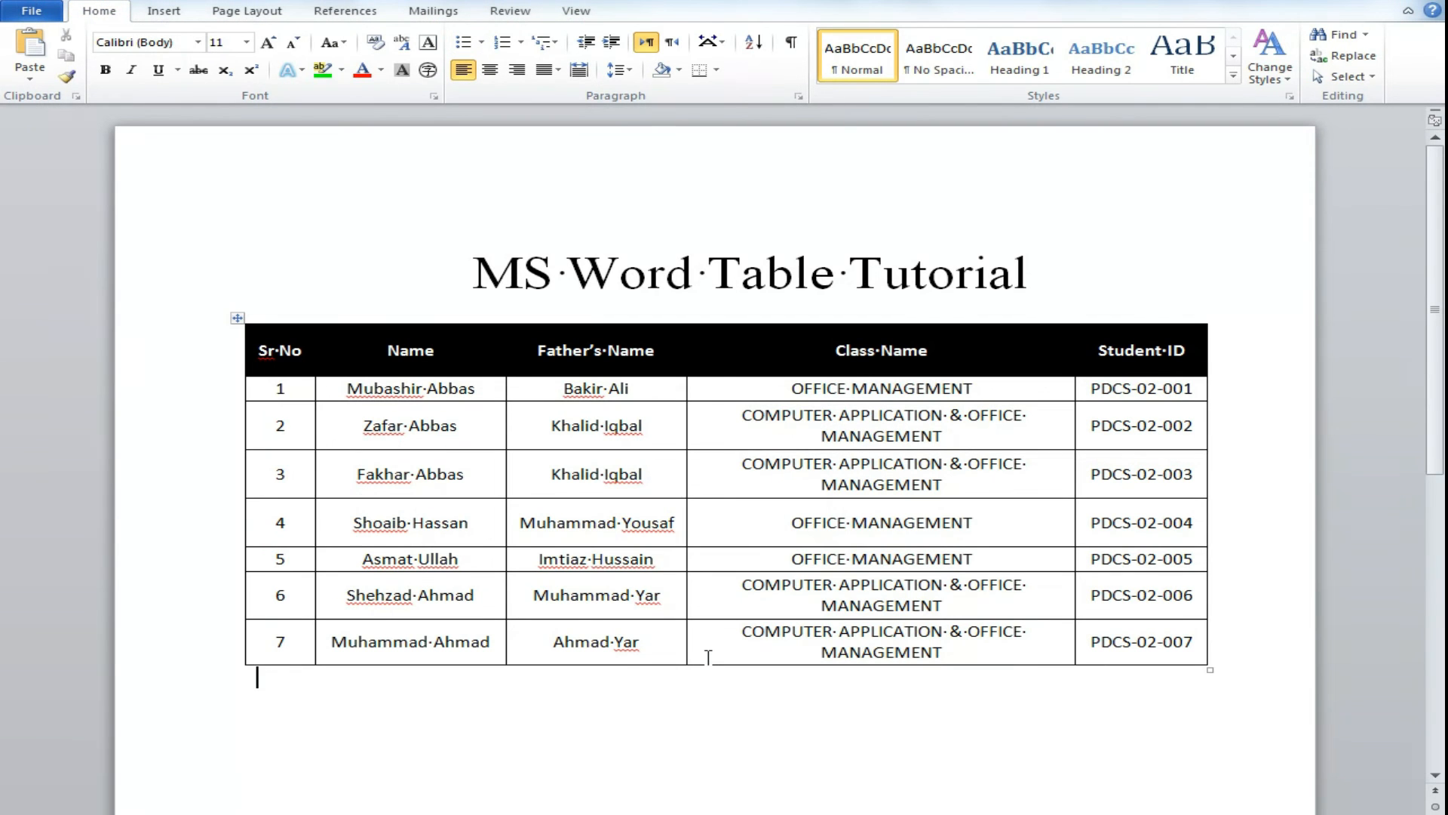
# Step: Turn off the always-shown Spaces formatting marks in the display options from the student table document
pyautogui.click(623, 522)
pyautogui.click(859, 526)
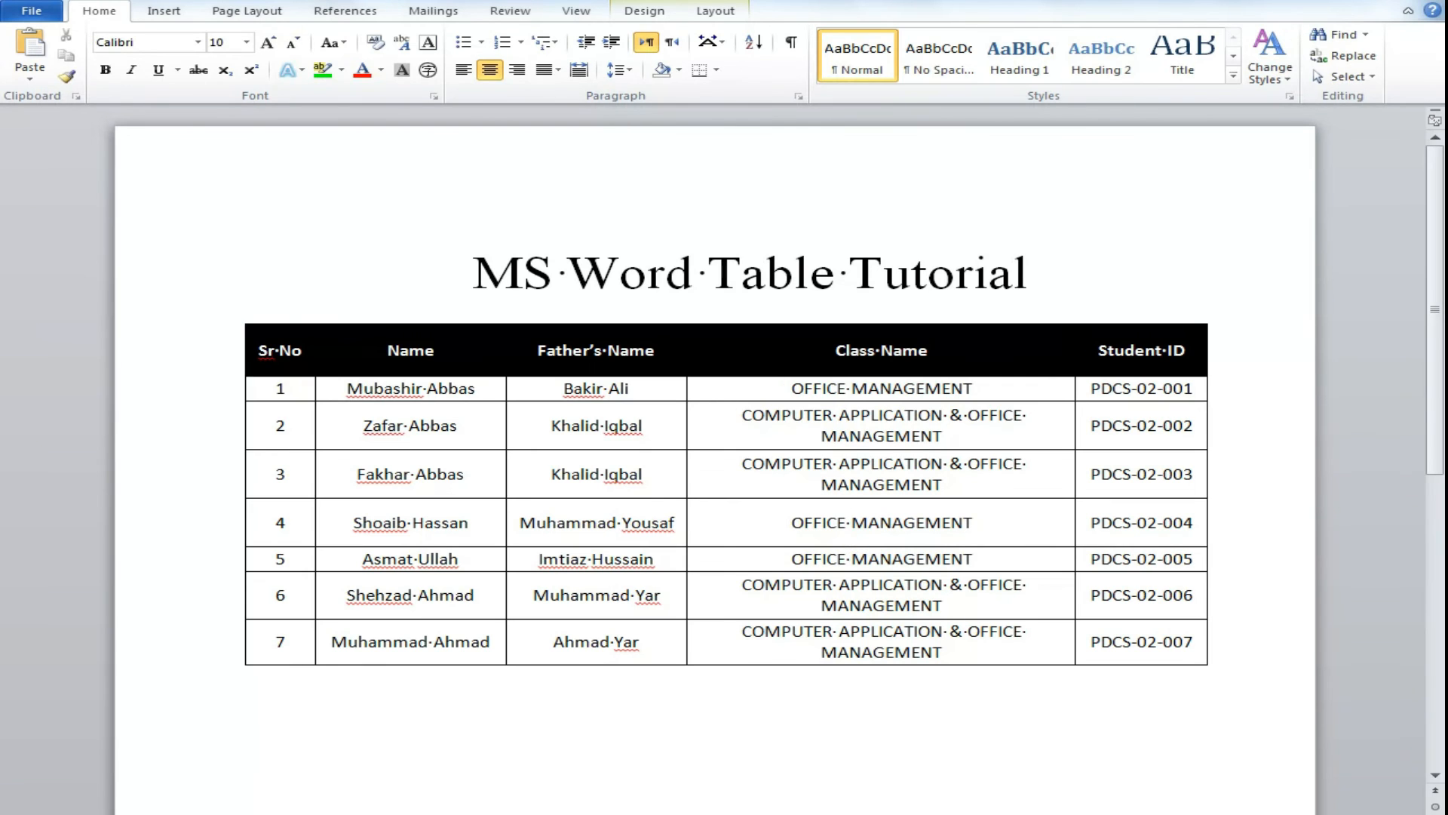
pyautogui.click(32, 11)
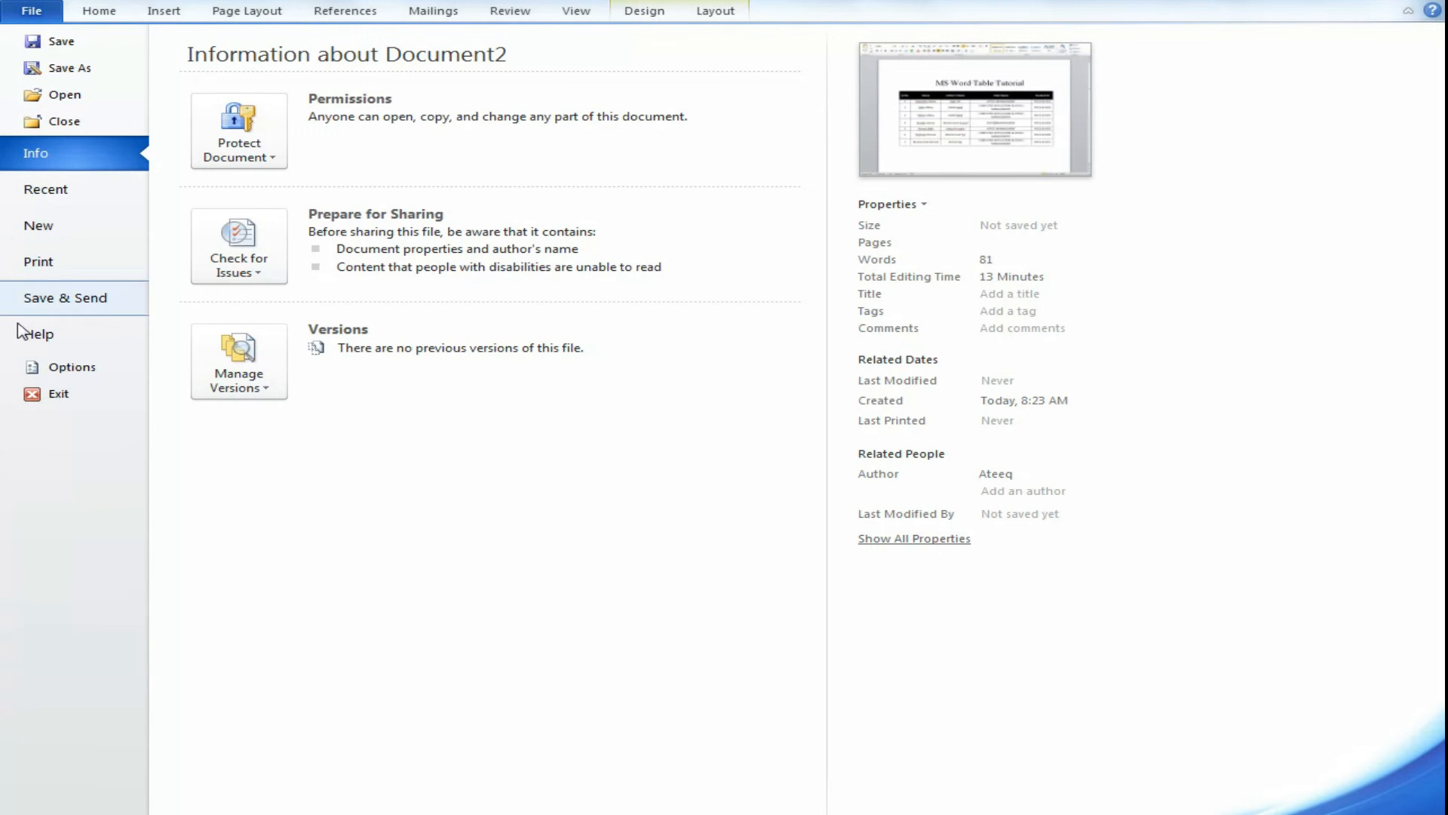
pyautogui.click(89, 368)
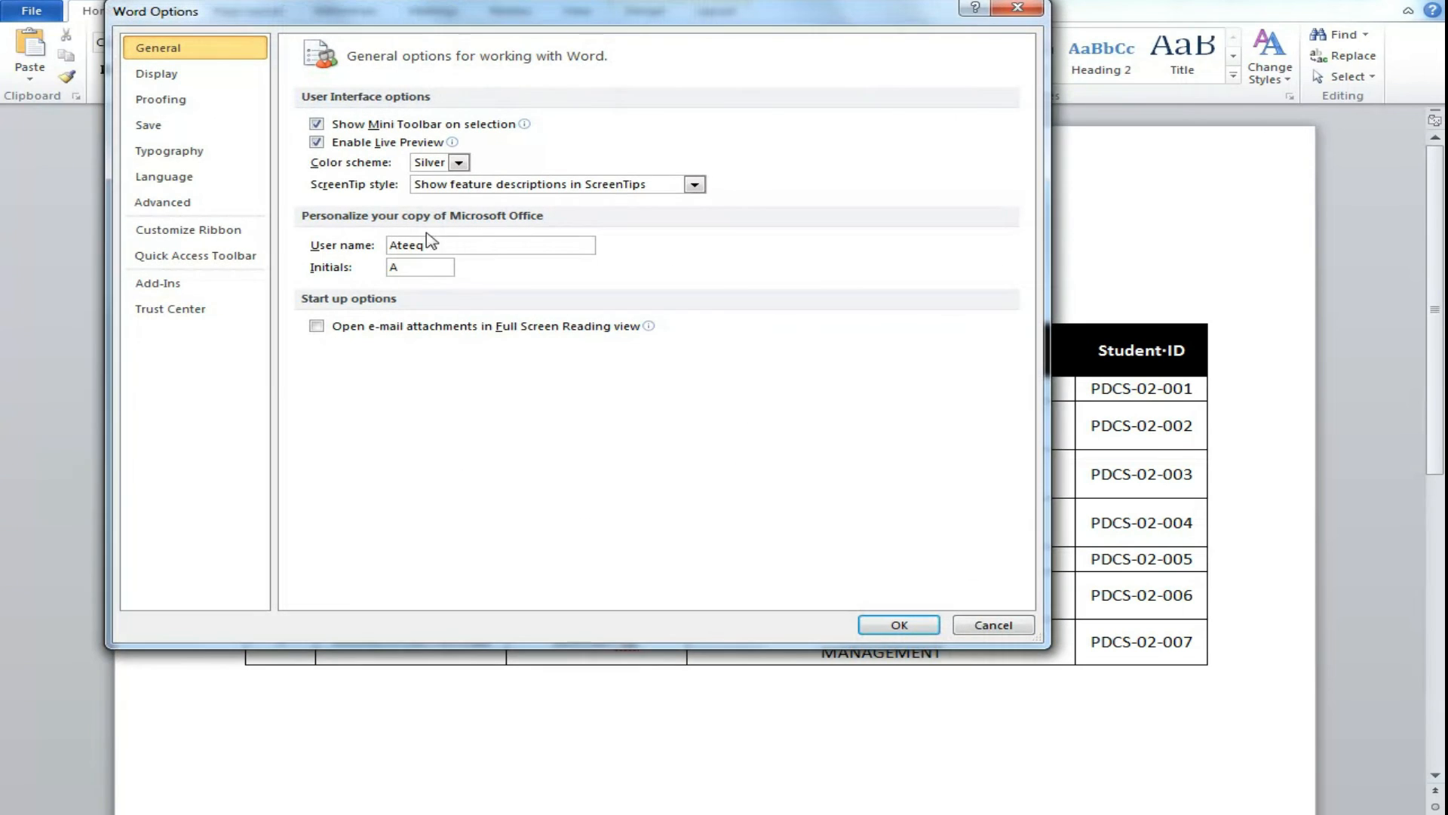
pyautogui.click(183, 79)
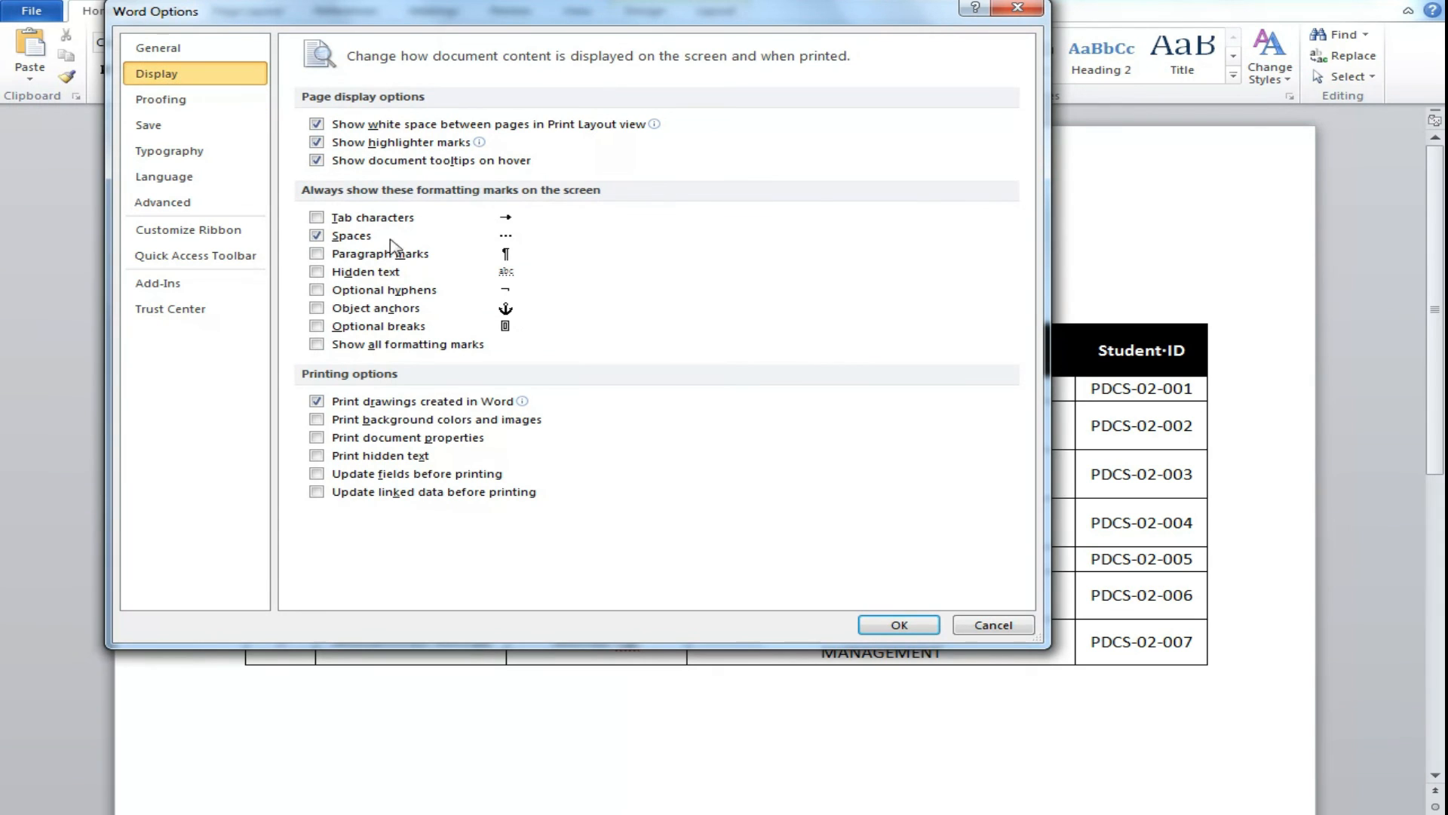
pyautogui.click(317, 236)
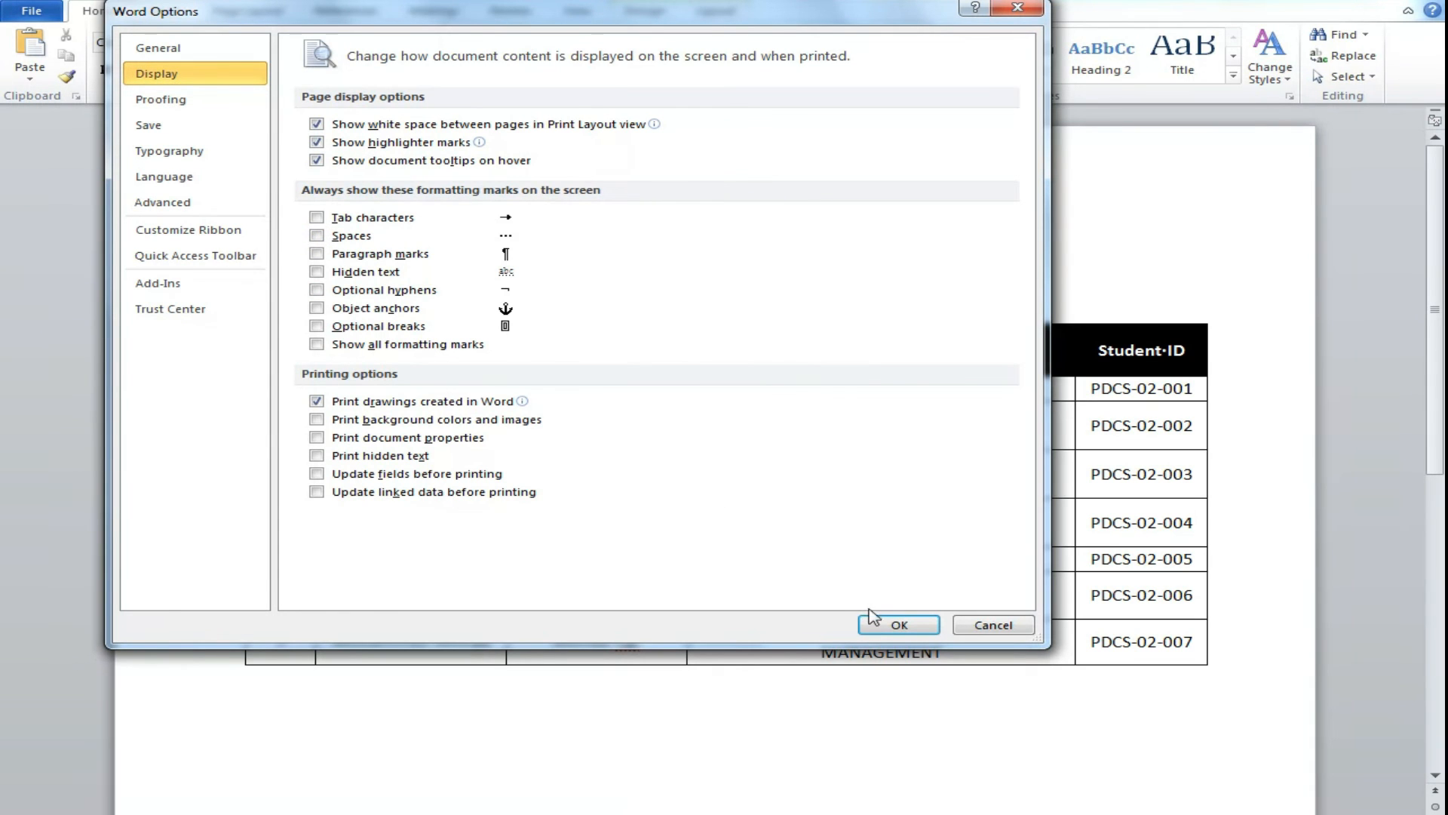
pyautogui.click(899, 625)
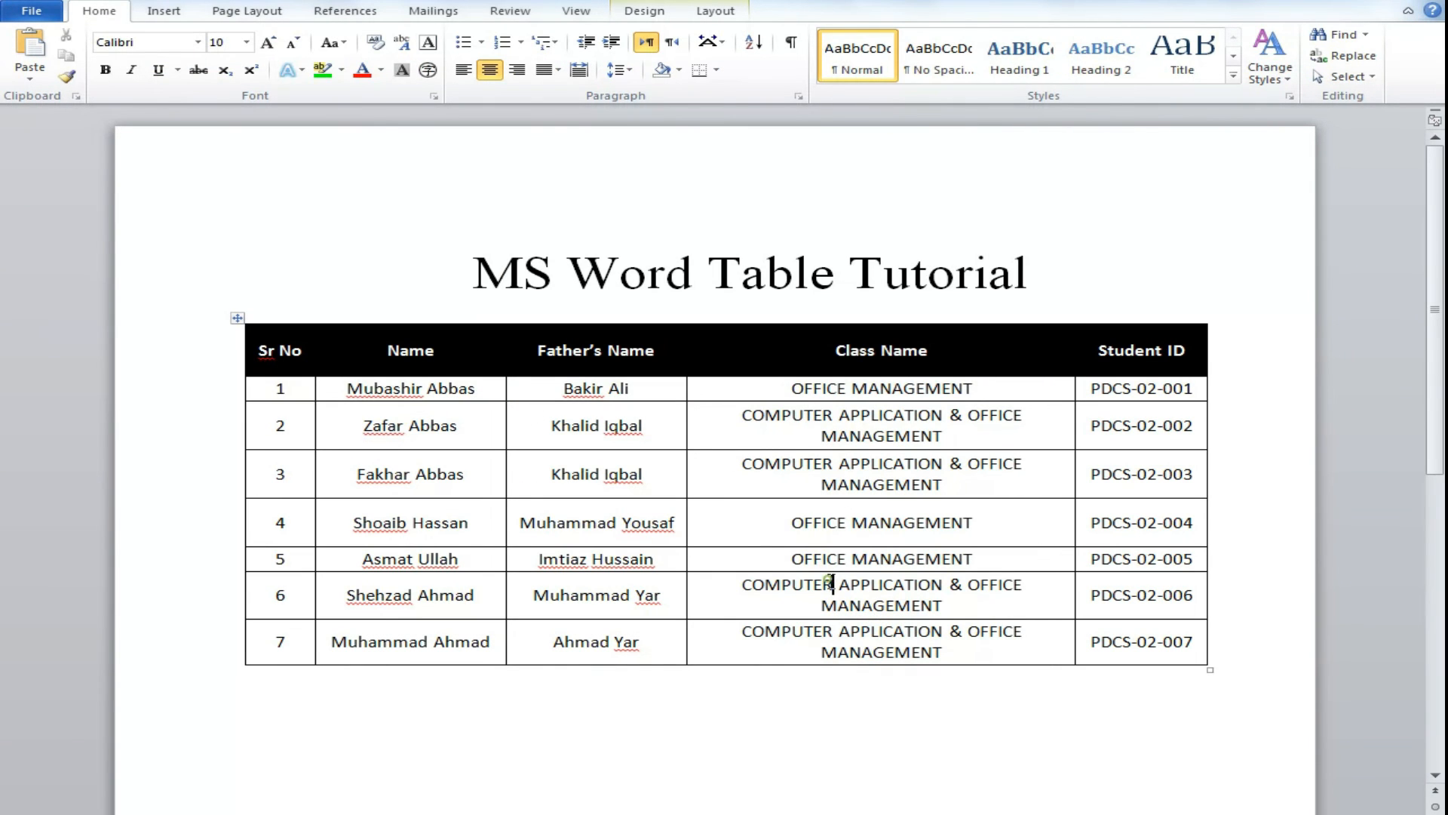
pyautogui.click(764, 750)
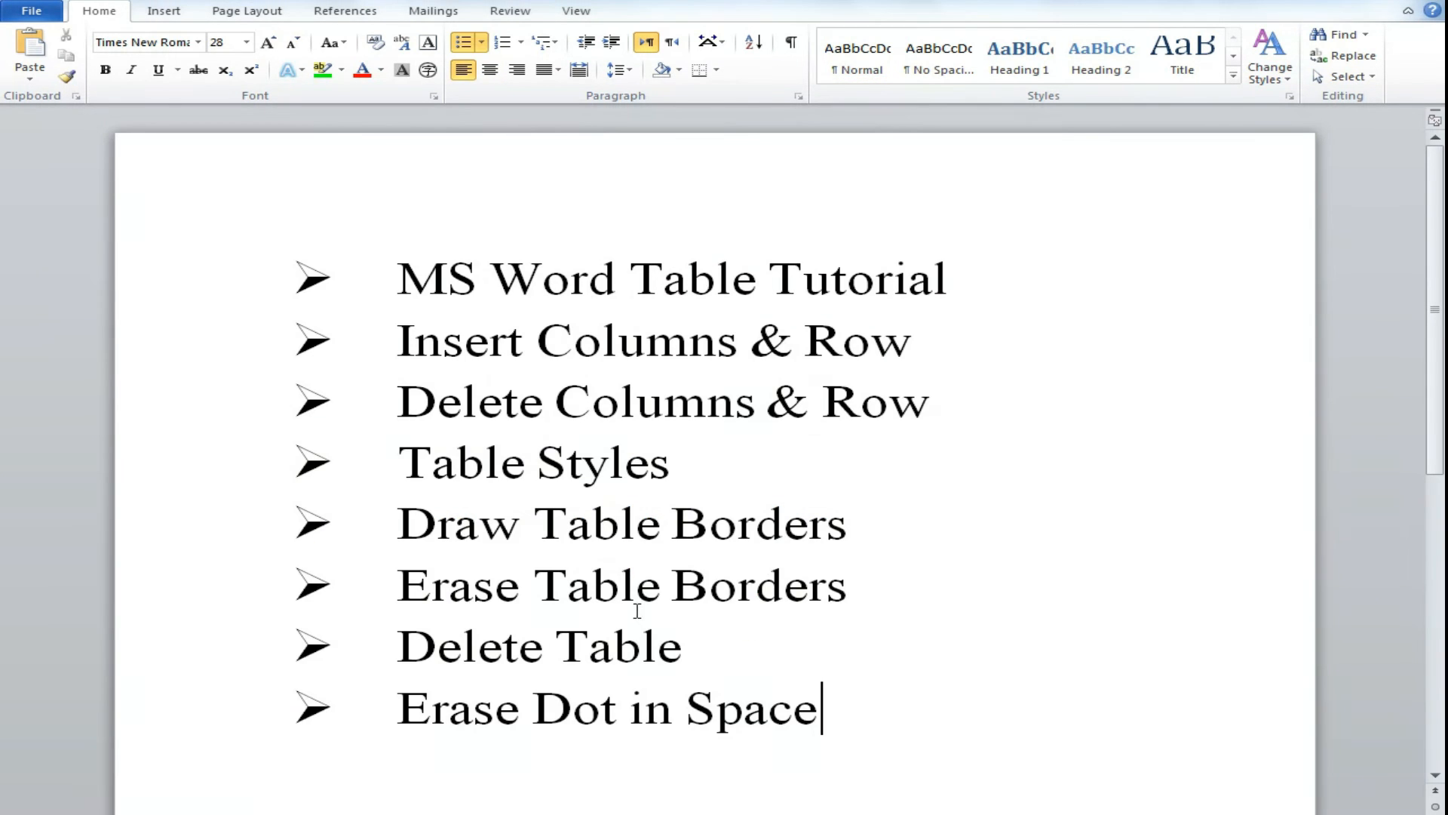
# Step: Add a bullet reading "Like Share & Subscribe" at the end of the topic list document
pyautogui.press('Return')
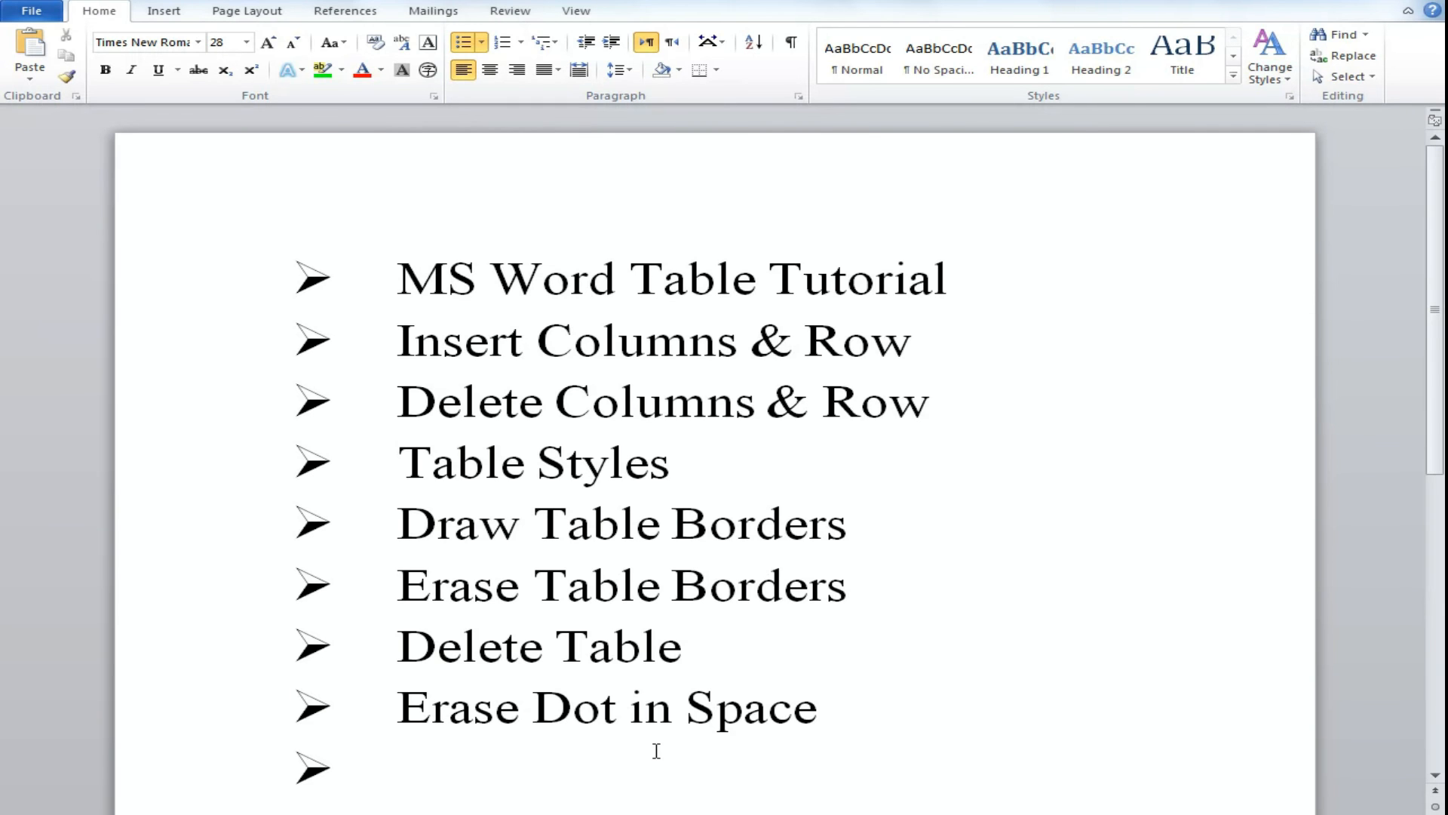
pyautogui.write('Like')
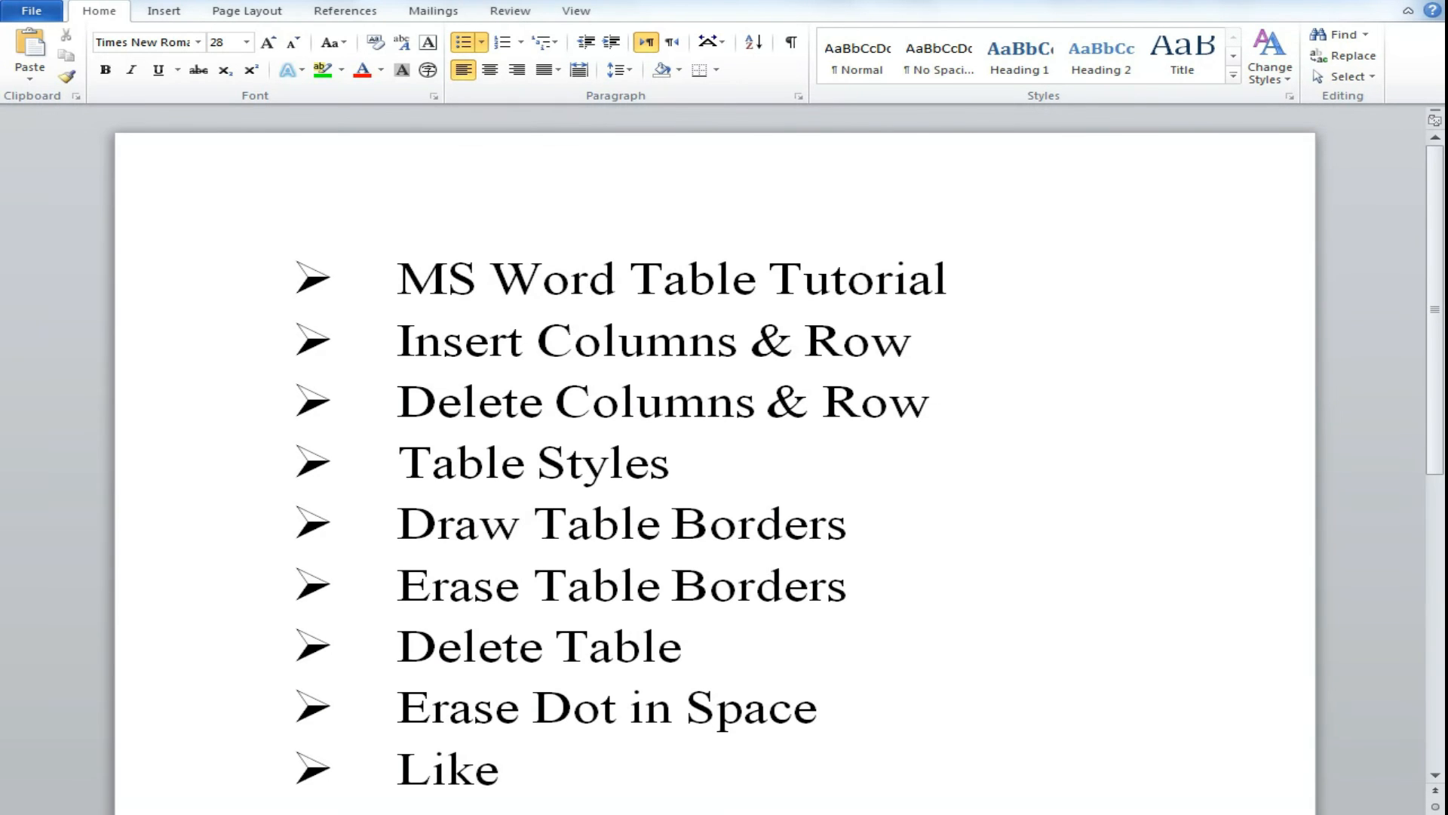
pyautogui.write(' Share')
pyautogui.write(' &^')
pyautogui.write('Subsci')
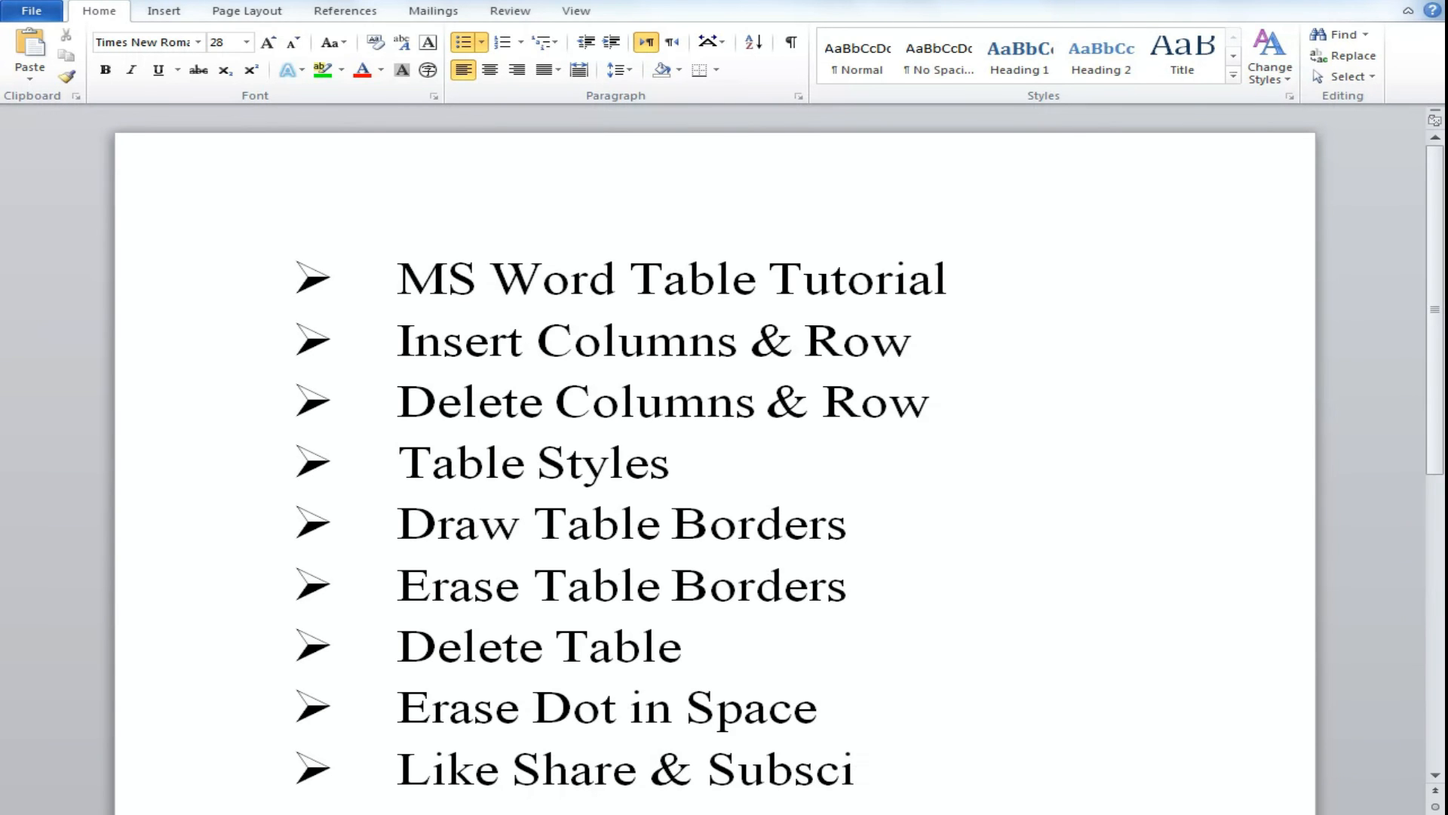
pyautogui.write('rribe')
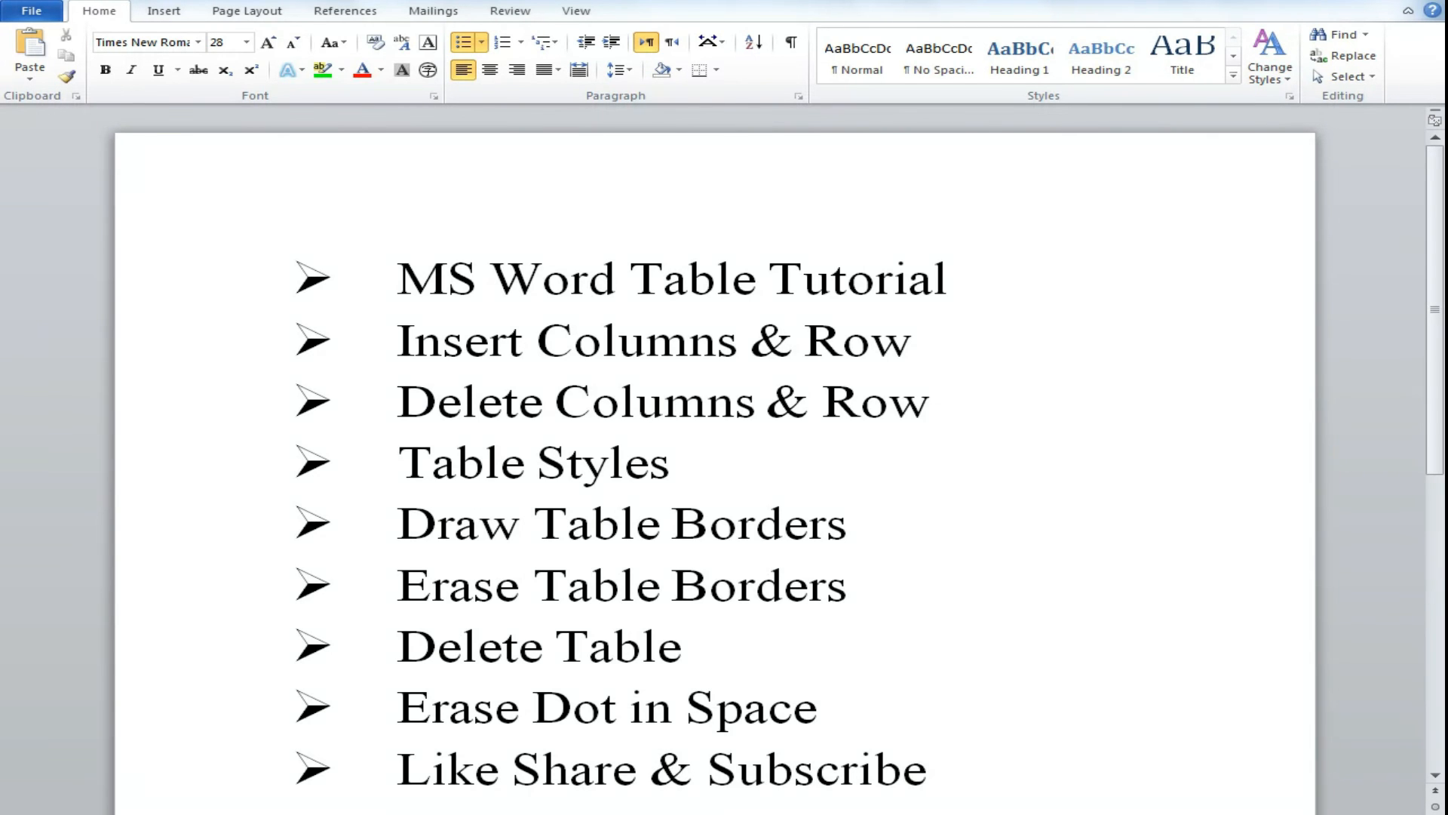
# Step: Add a closing bullet reading "Thanks for Visit Our Channel" below "Like Share & Subscribe"
pyautogui.press('Return')
pyautogui.write('Thanks')
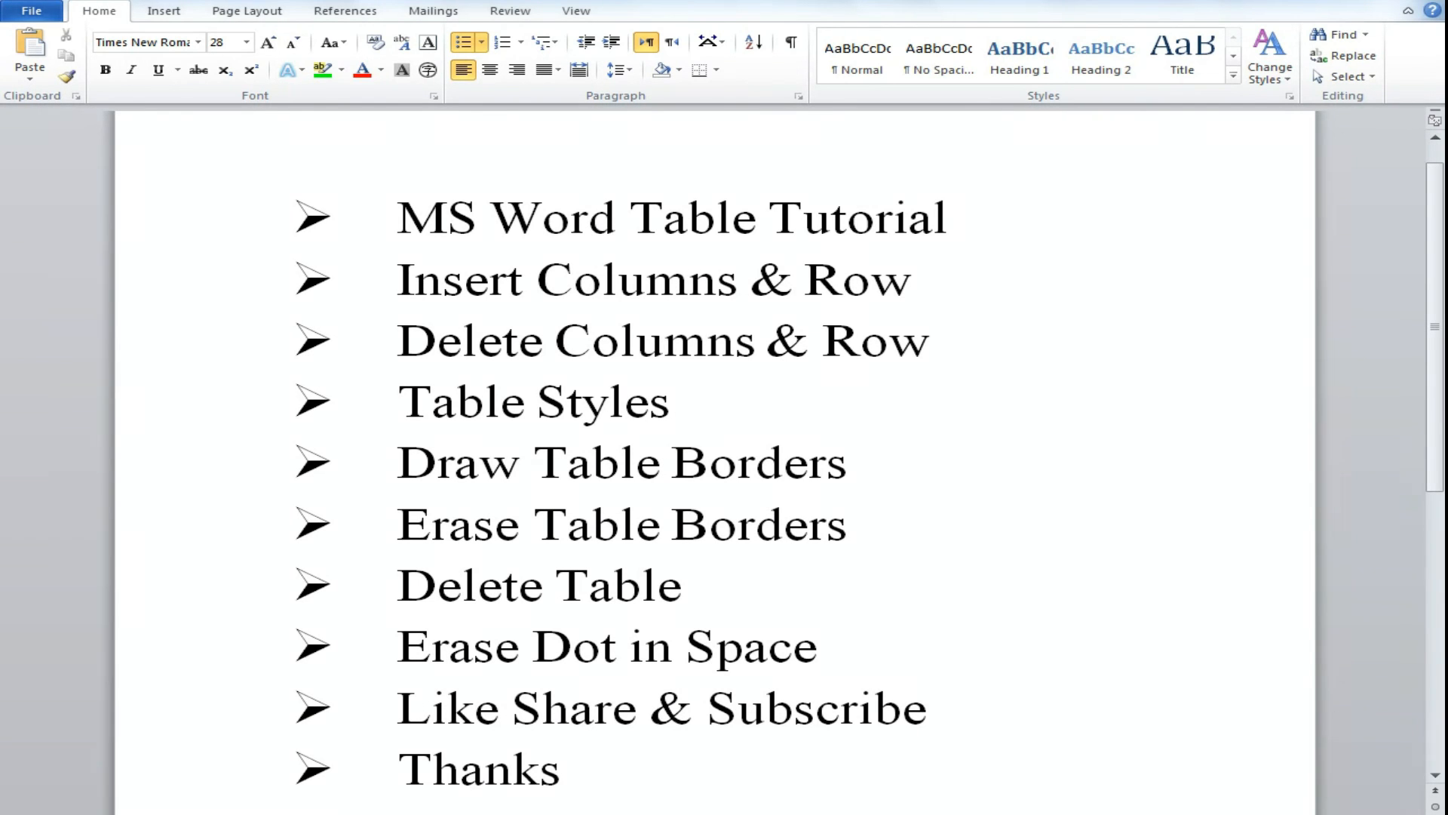
pyautogui.write(' for Vid')
pyautogui.press('BackSpace')
pyautogui.write('st')
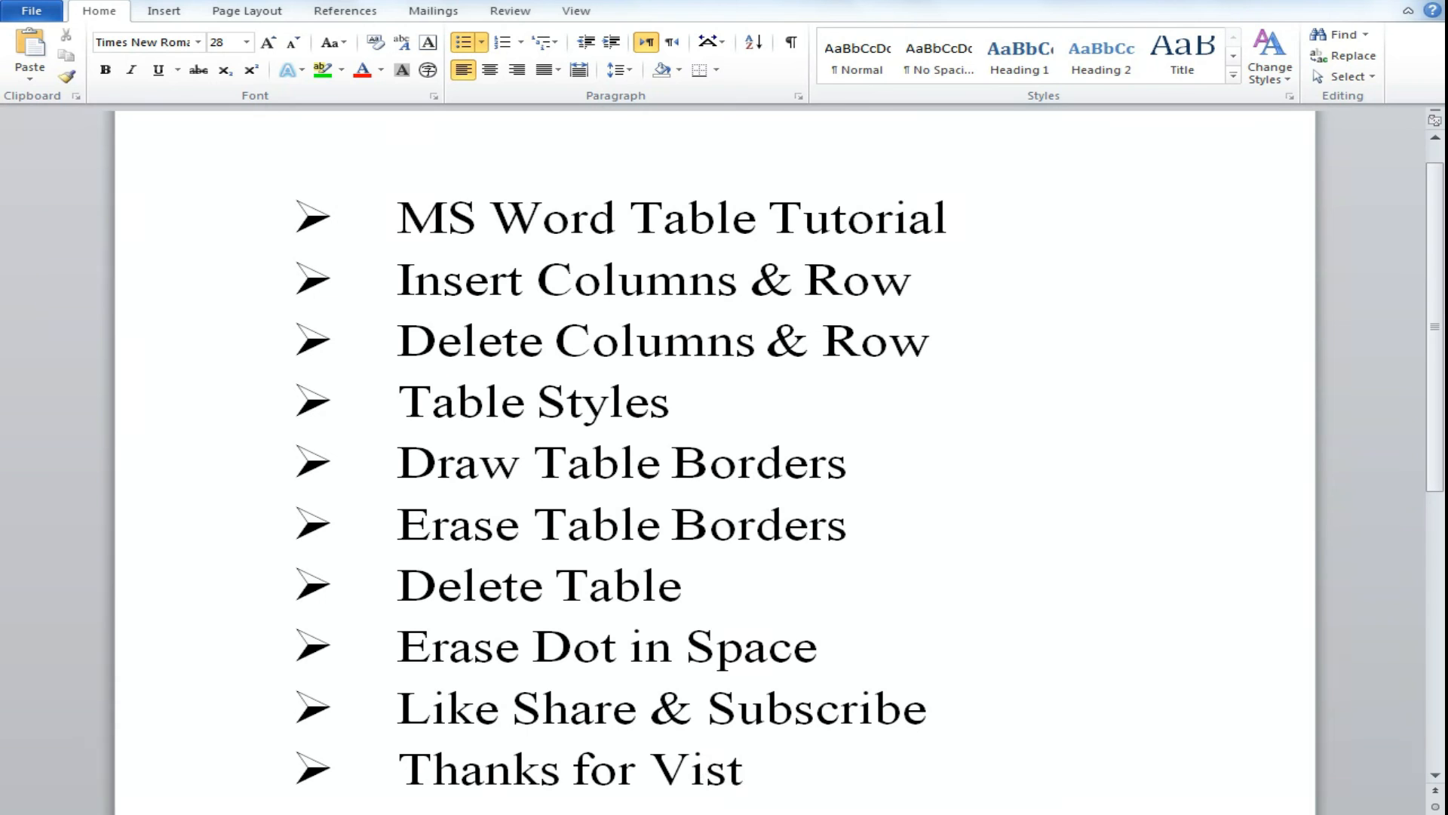
pyautogui.press('BackSpace')
pyautogui.write('it Our Channel')
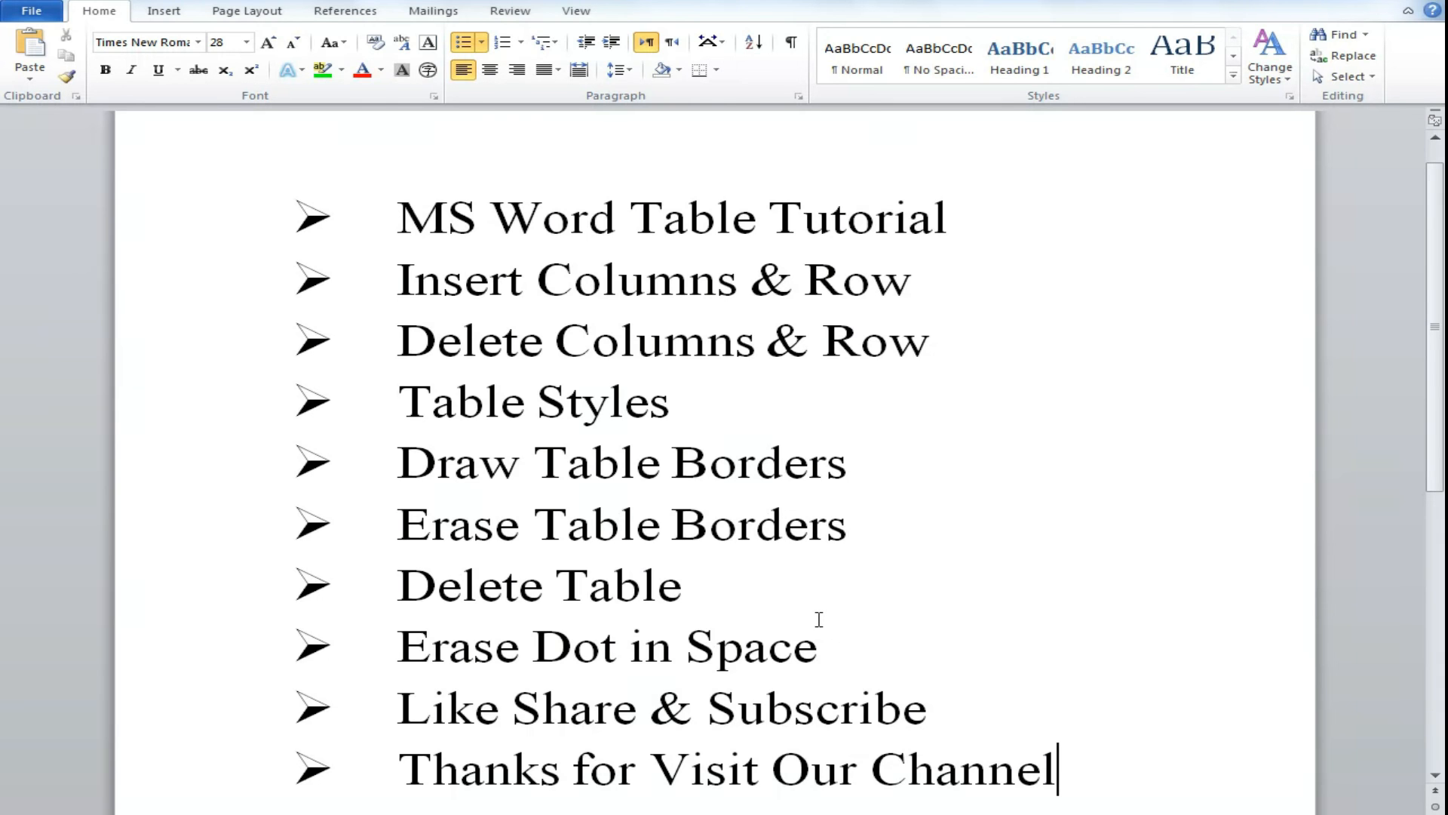
pyautogui.click(780, 813)
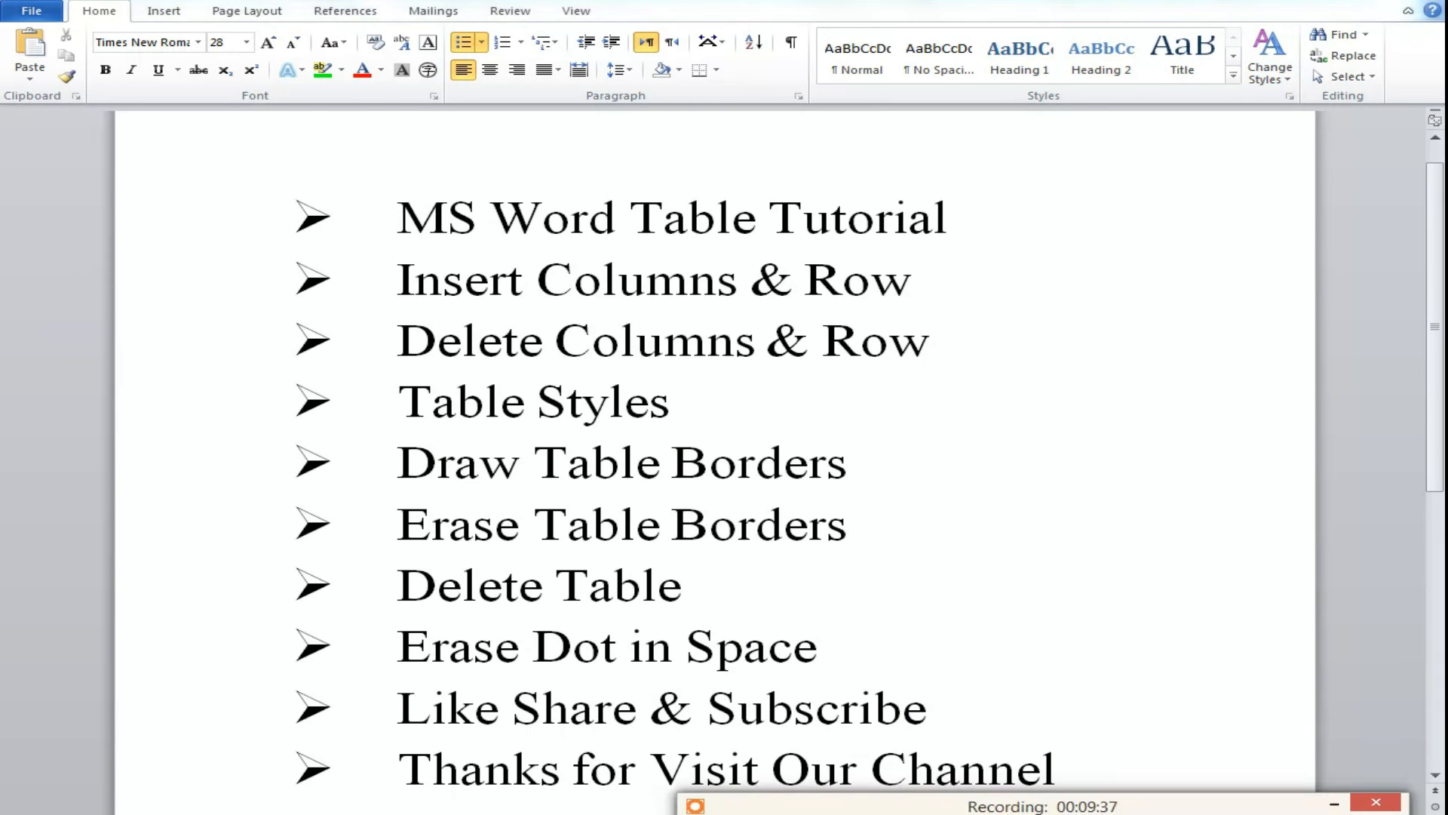